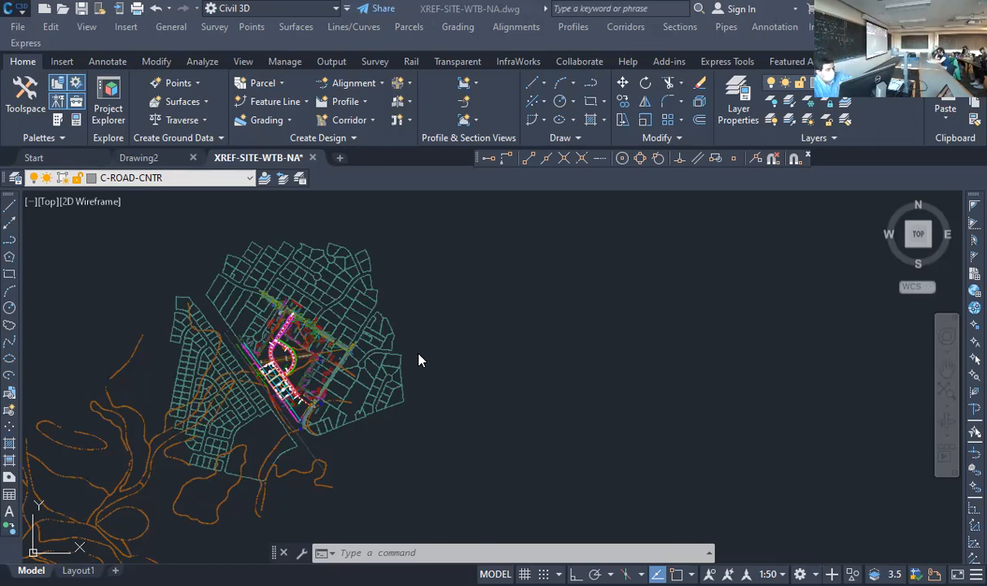
Detach the Xref-Survey and Xref-Topo external references from the drawing and close the External References manager
left_click(399, 552)
type("xre")
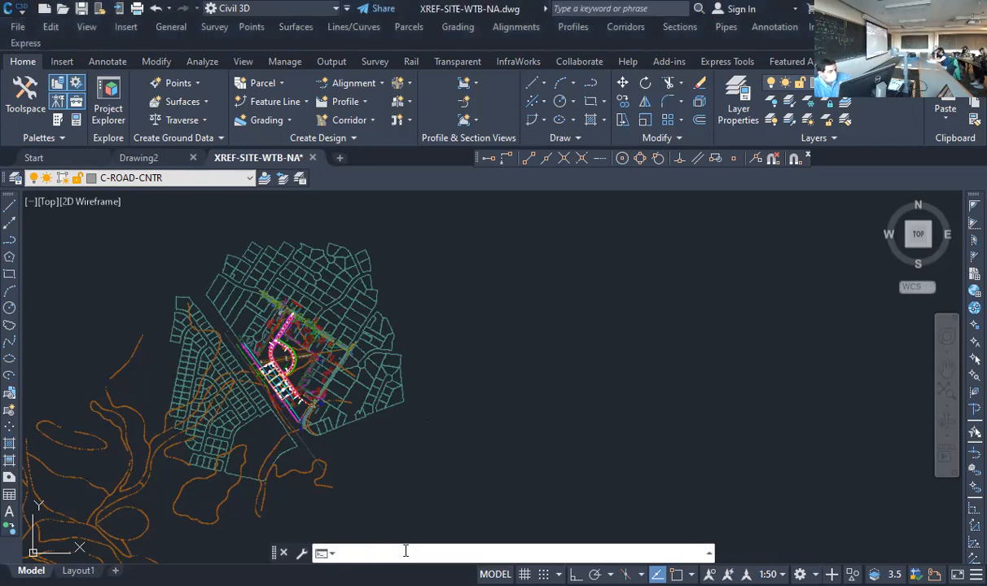
type("f")
key("Return")
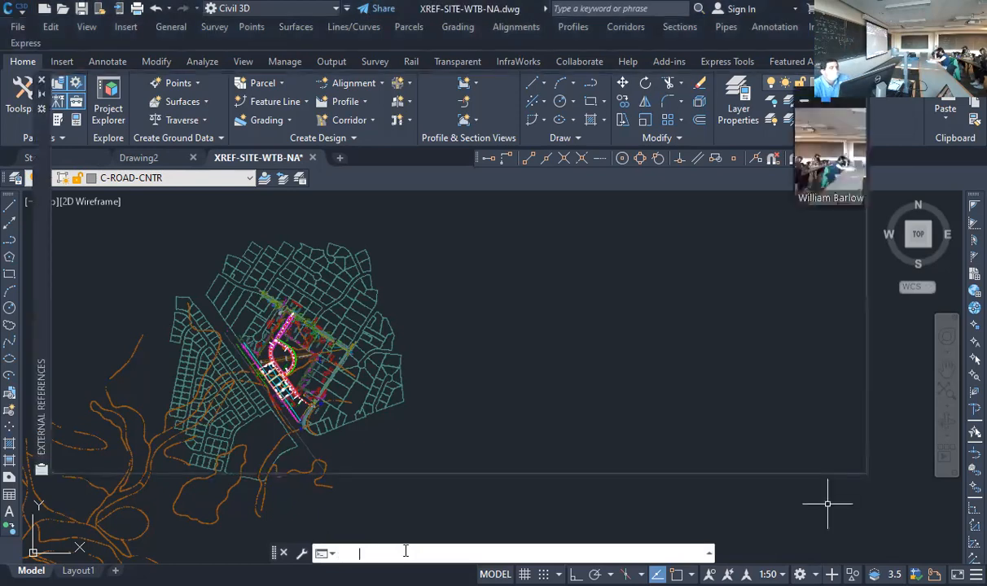
mouse_move(45, 177)
left_click(98, 170)
left_click(105, 185, "shift")
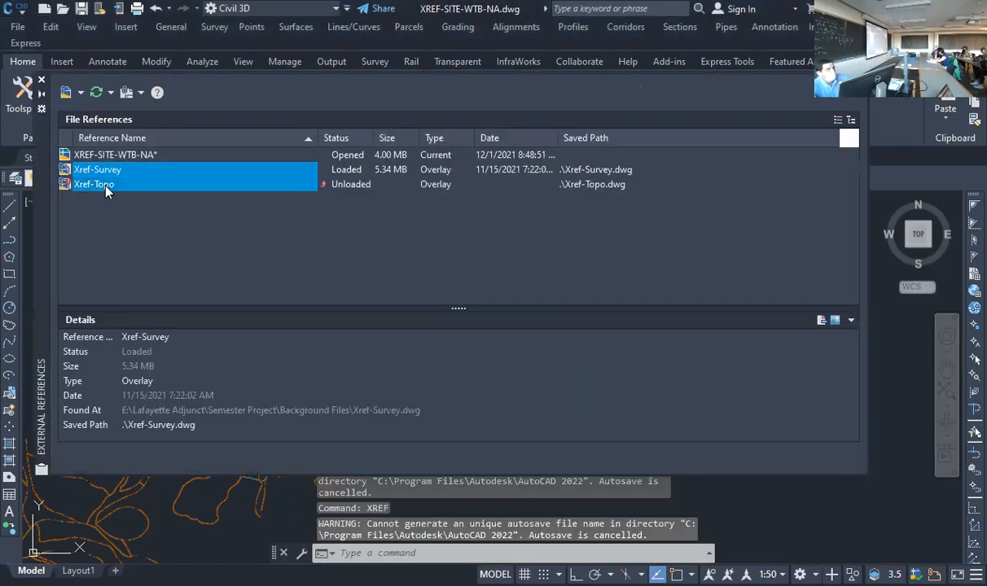
right_click(106, 189)
left_click(147, 288)
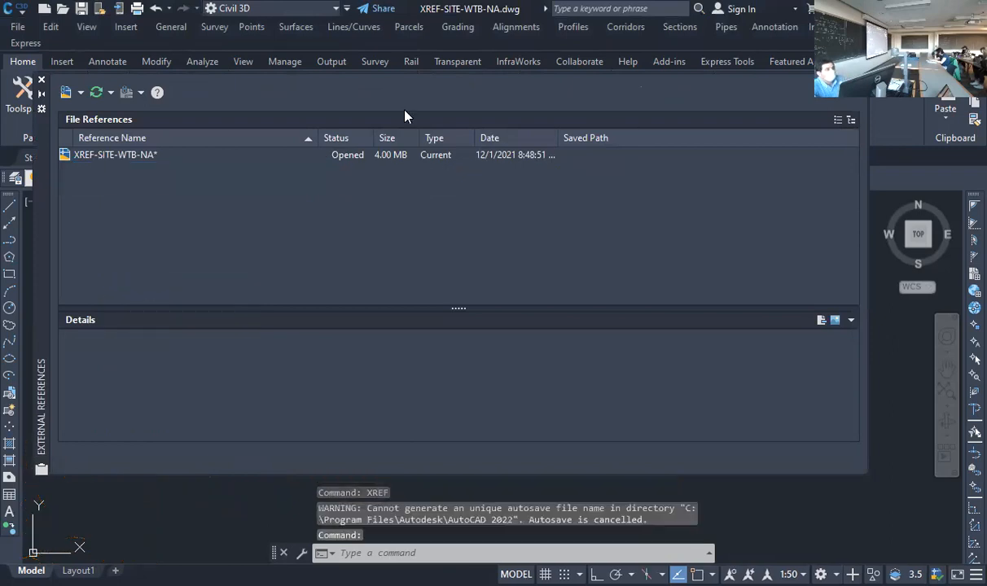
left_click(41, 81)
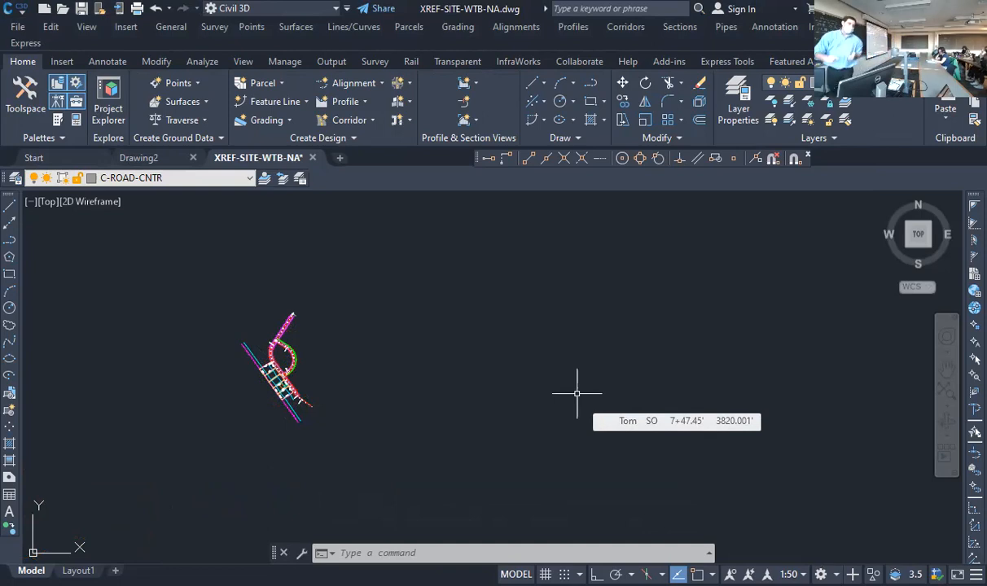
Open the Toolspace and check the drawing's Surfaces collection and data shortcuts in the Prospector
left_click(25, 97)
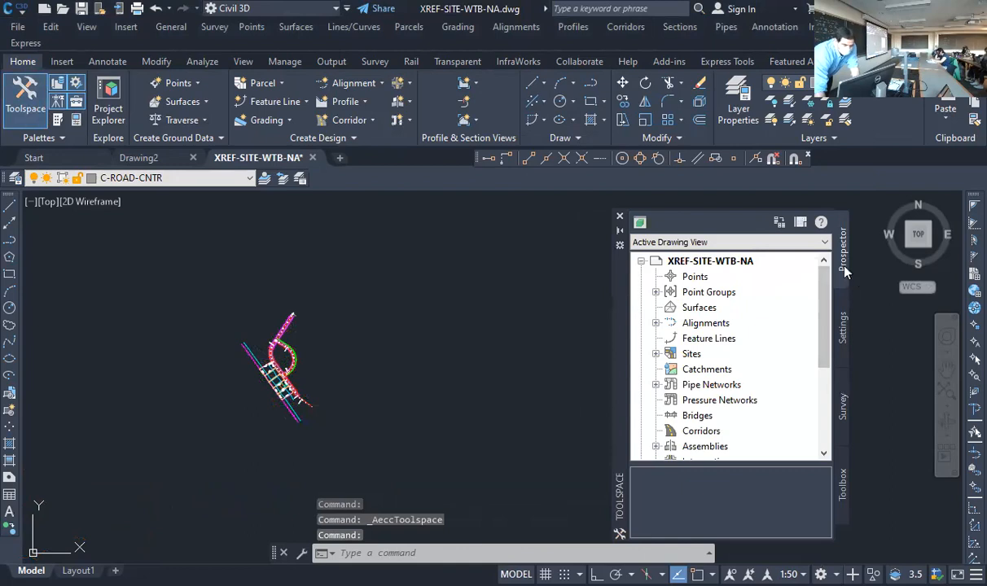
left_click(843, 327)
left_click(843, 260)
left_click(694, 310)
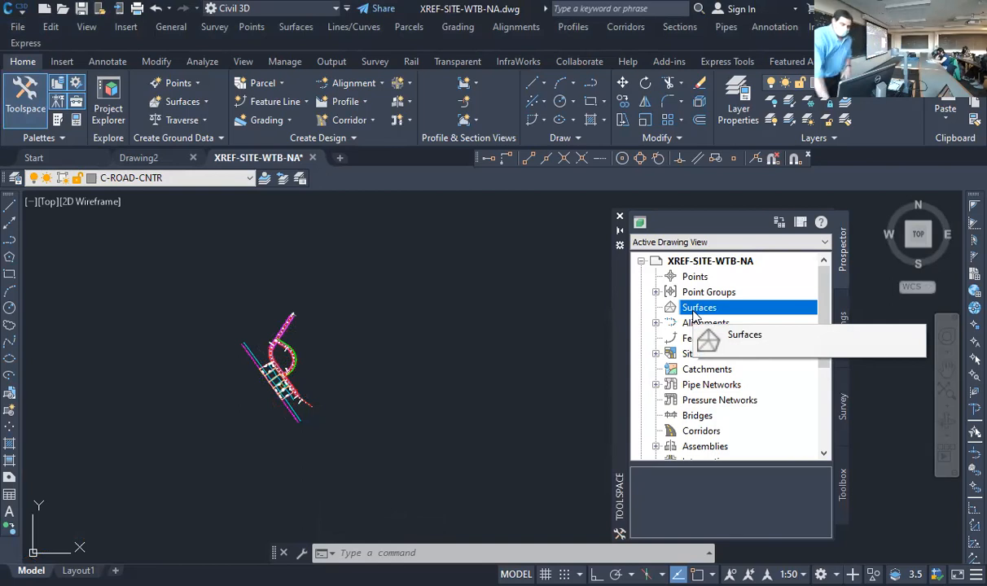
scroll(674, 373, "down", 4)
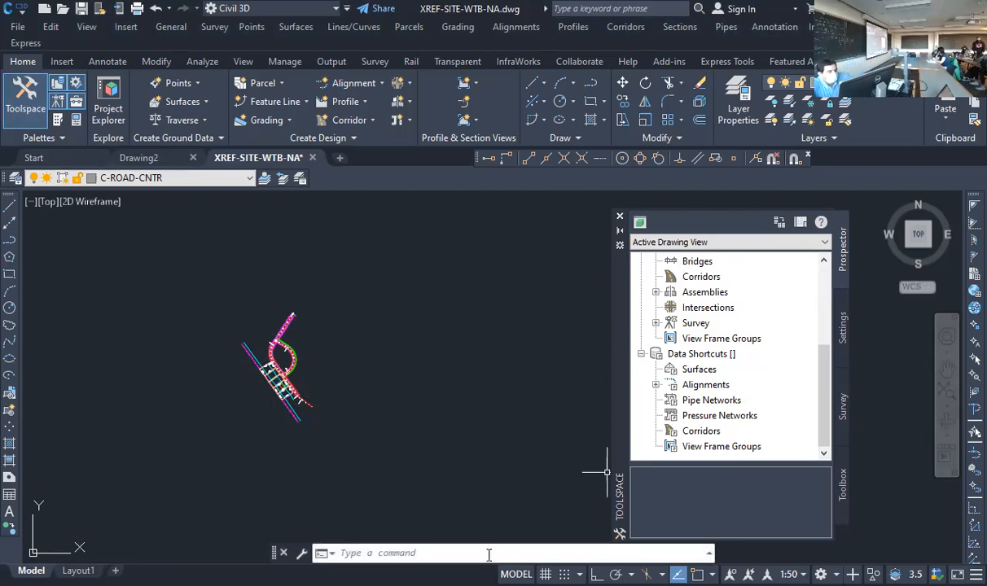
Insert Xref-Topo.dwg from the Background Files folder as a block, positioned using its geographic data
type("insert")
key("Return")
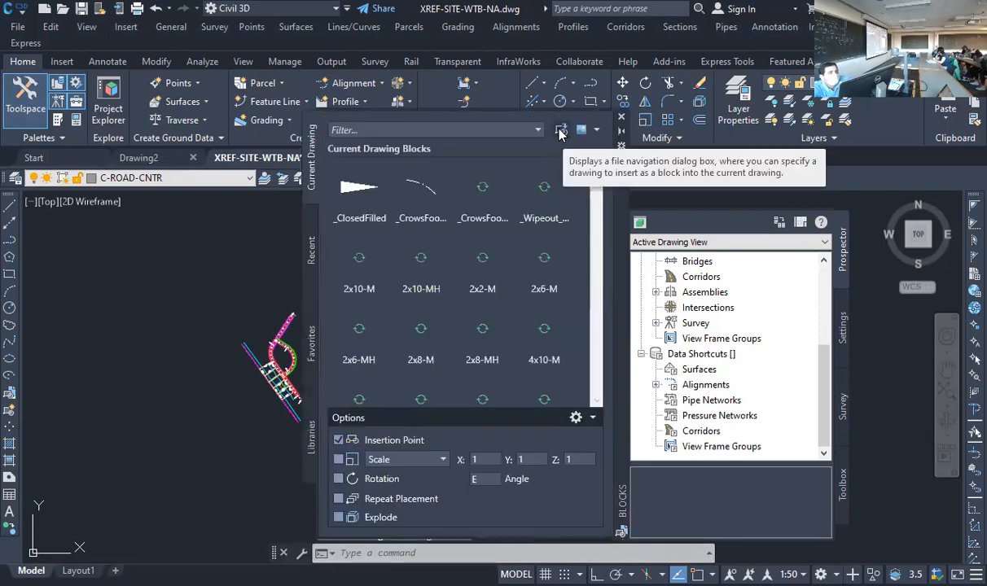
left_click(561, 133)
left_click(419, 336)
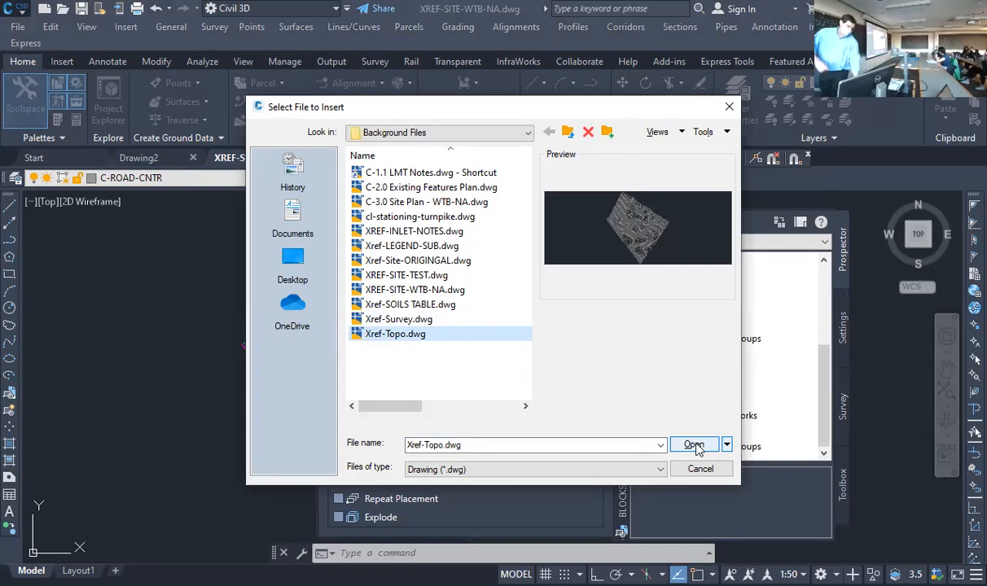
left_click(429, 320)
left_click(423, 335)
left_click(693, 445)
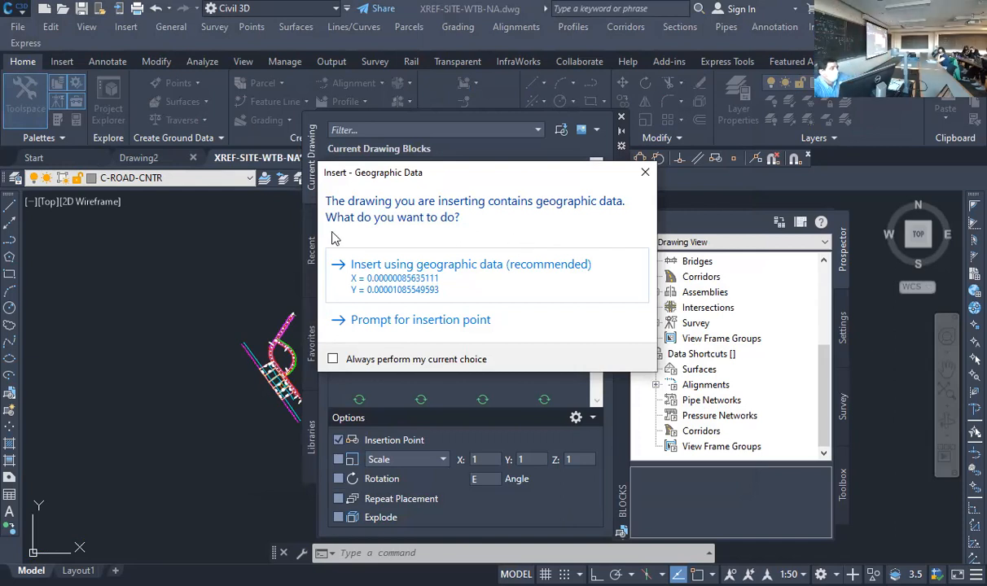
left_click(417, 265)
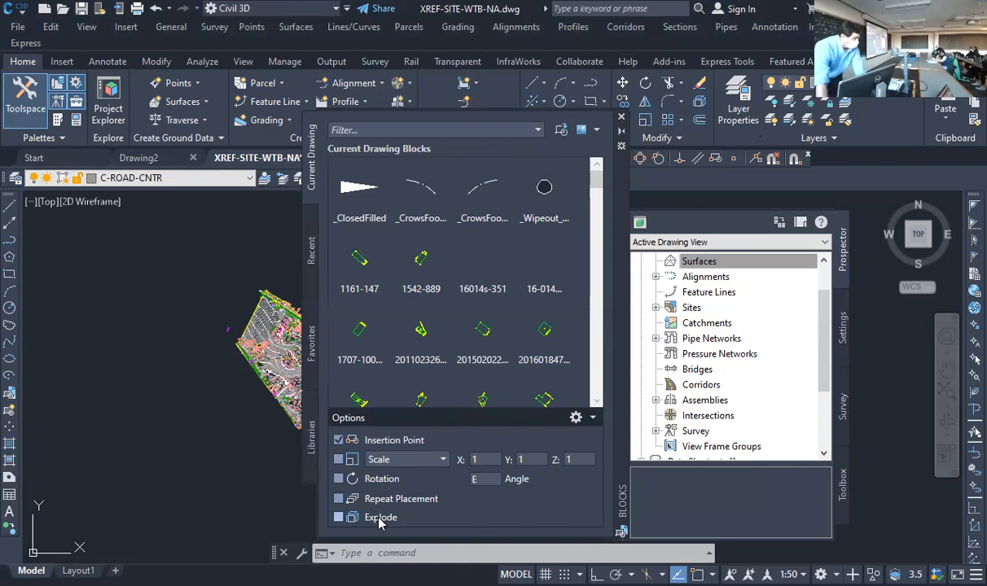
List the properties of the inserted topo block, and check the Surfaces collection in the Prospector
left_click(156, 311)
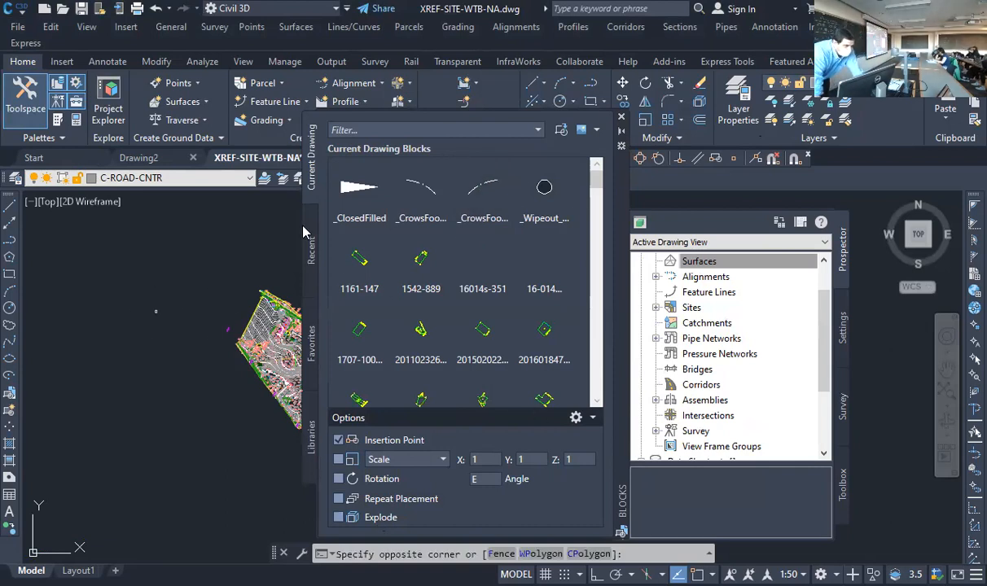
left_click(295, 256)
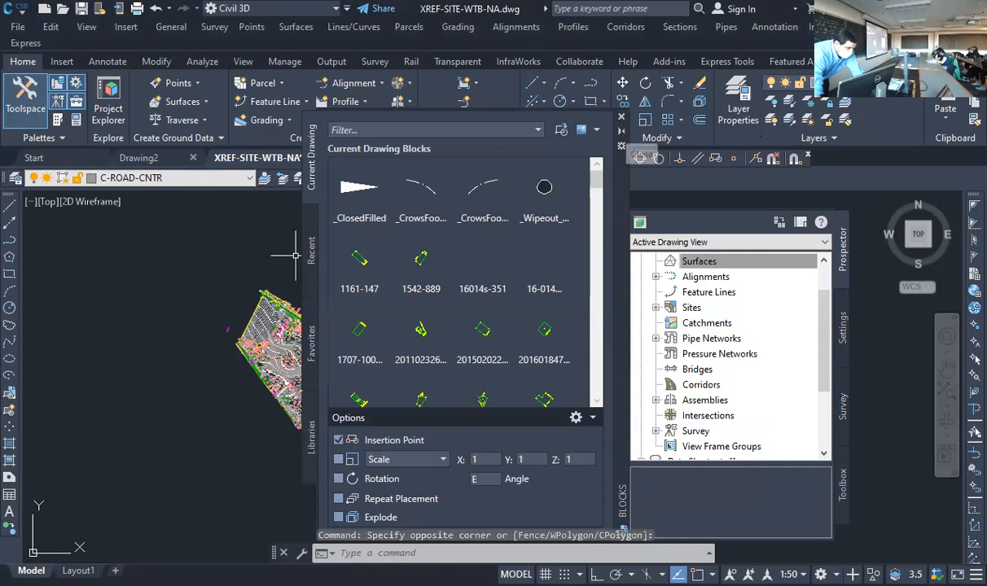
scroll(254, 330, "up", 3)
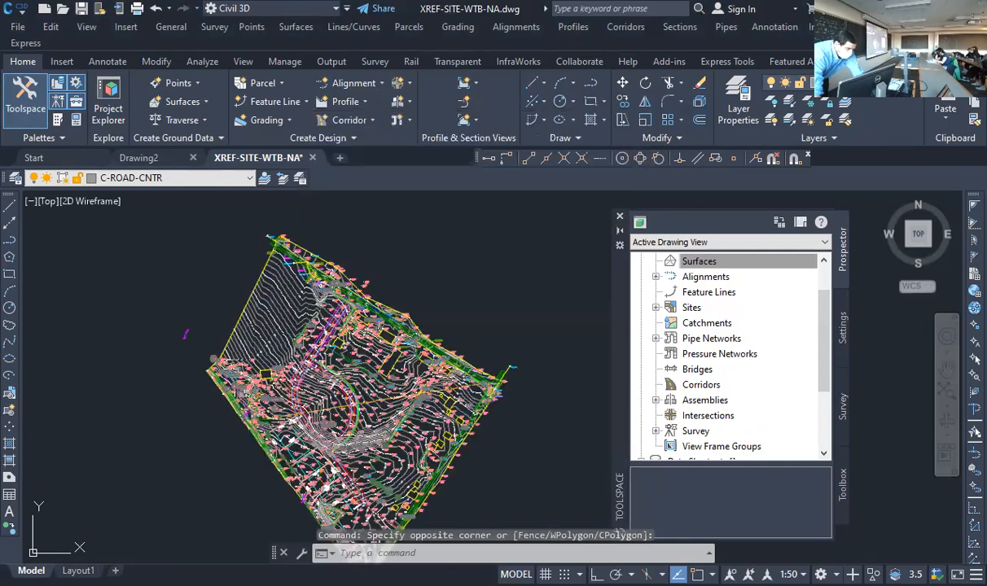
left_click(259, 320)
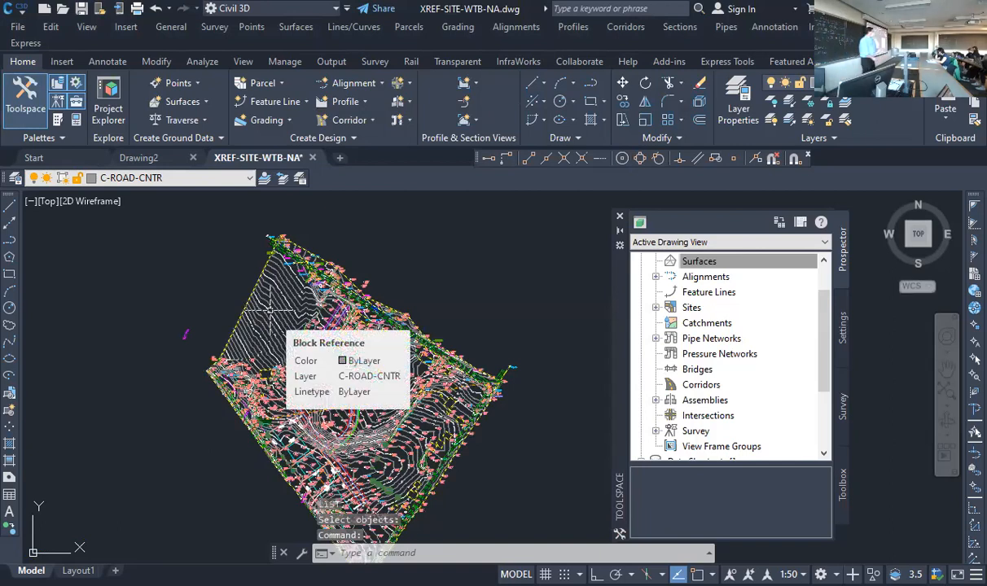
key("Escape")
key("Escape")
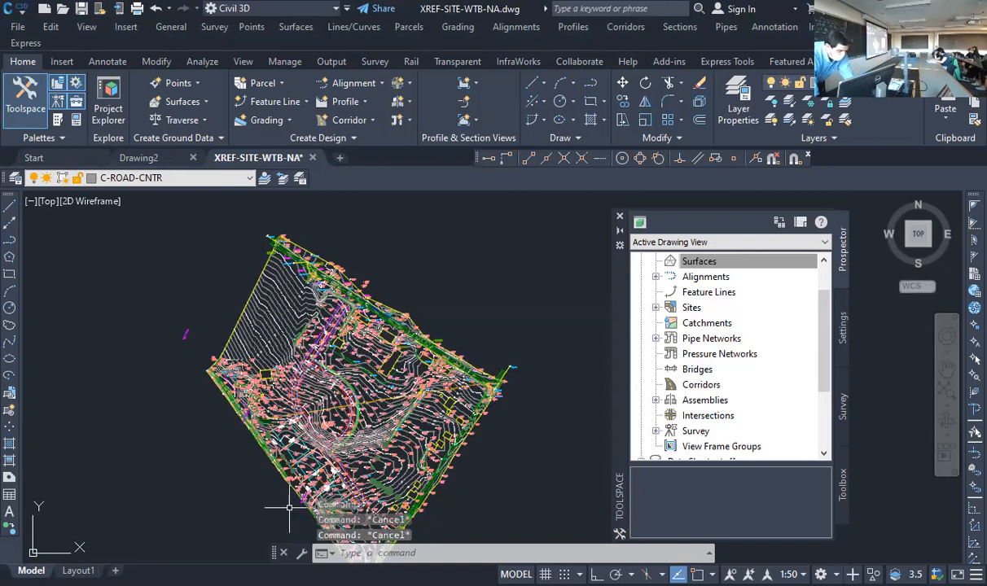
type("li")
key("Return")
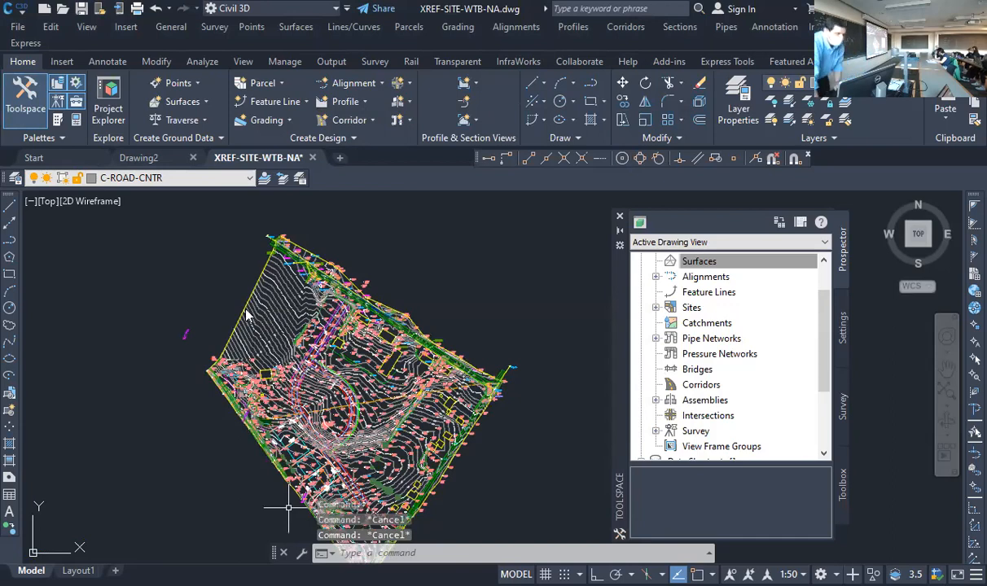
left_click(246, 311)
key("Return")
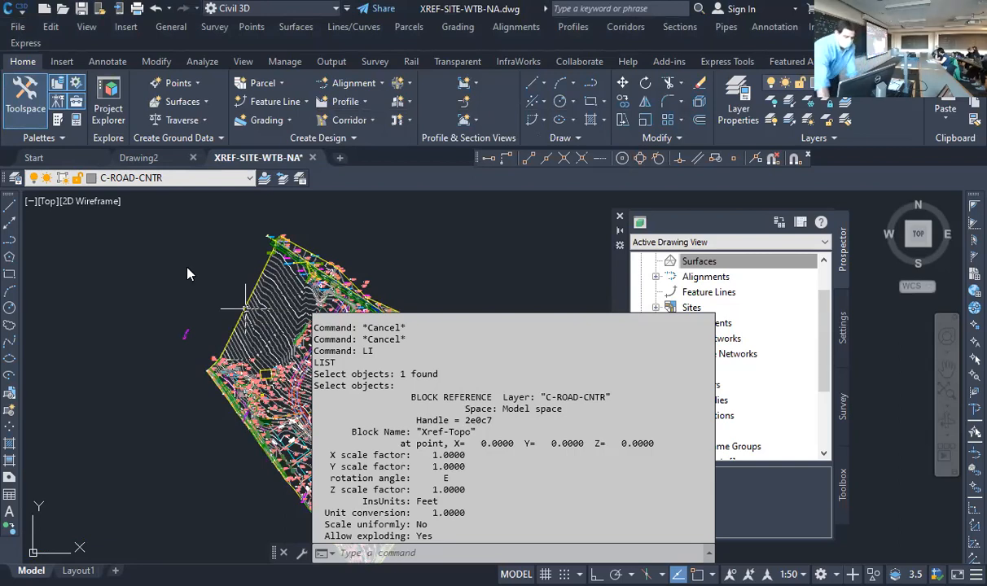
left_click_drag(826, 309, 821, 273)
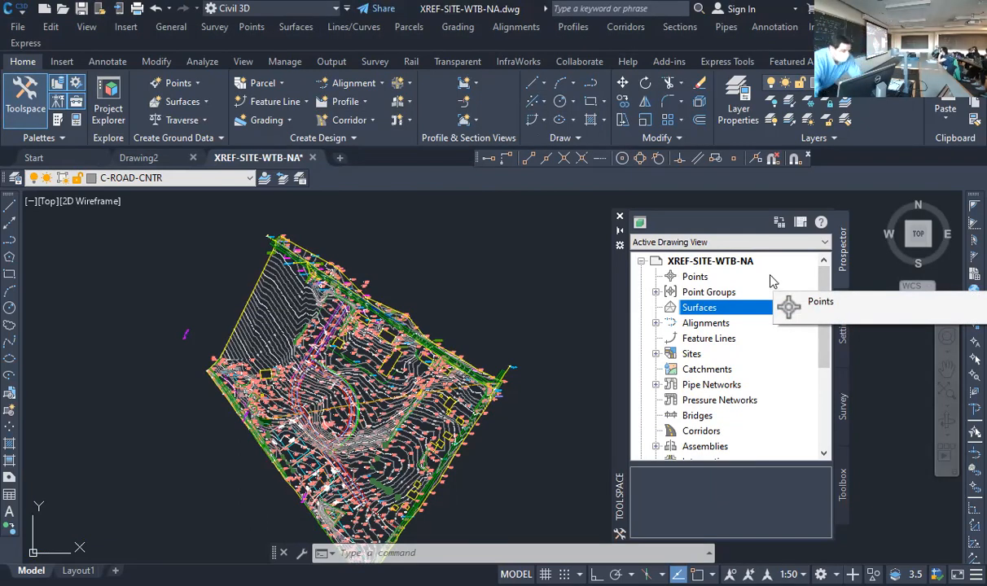
Explode the inserted Xref-Topo block and review the listed properties of the resulting surface
left_click(481, 556)
type("w")
key("BackSpace")
type("explode")
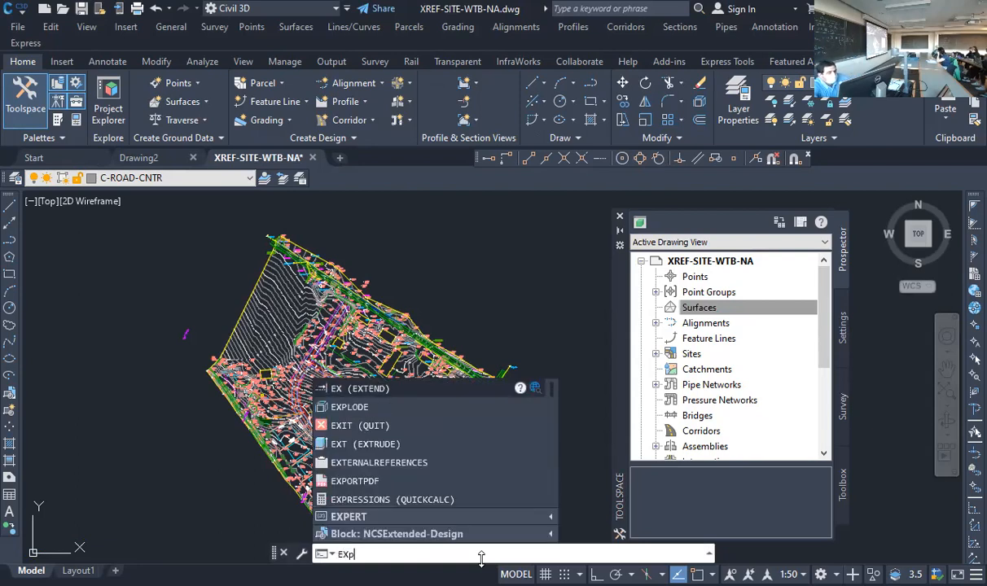
key("Return")
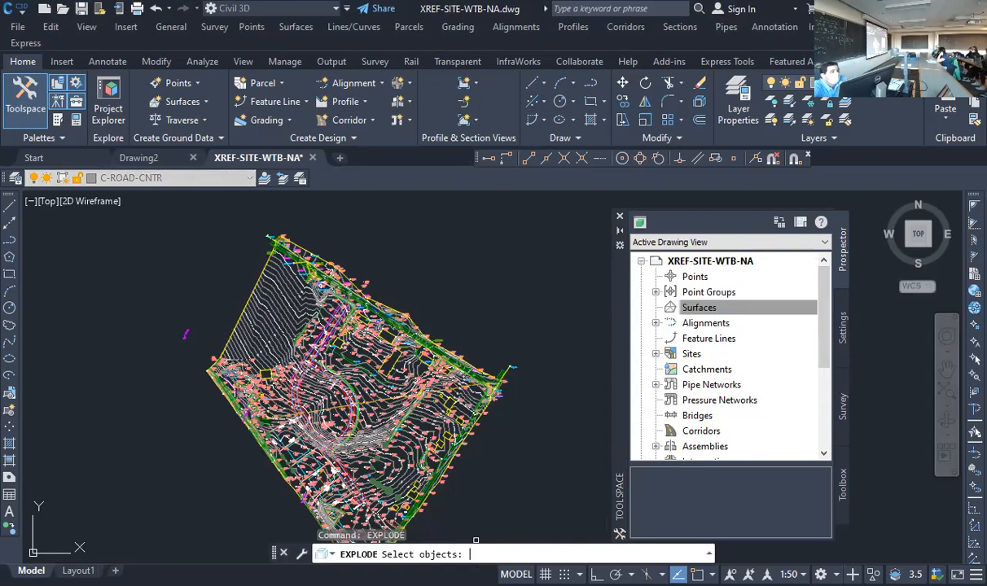
left_click(251, 290)
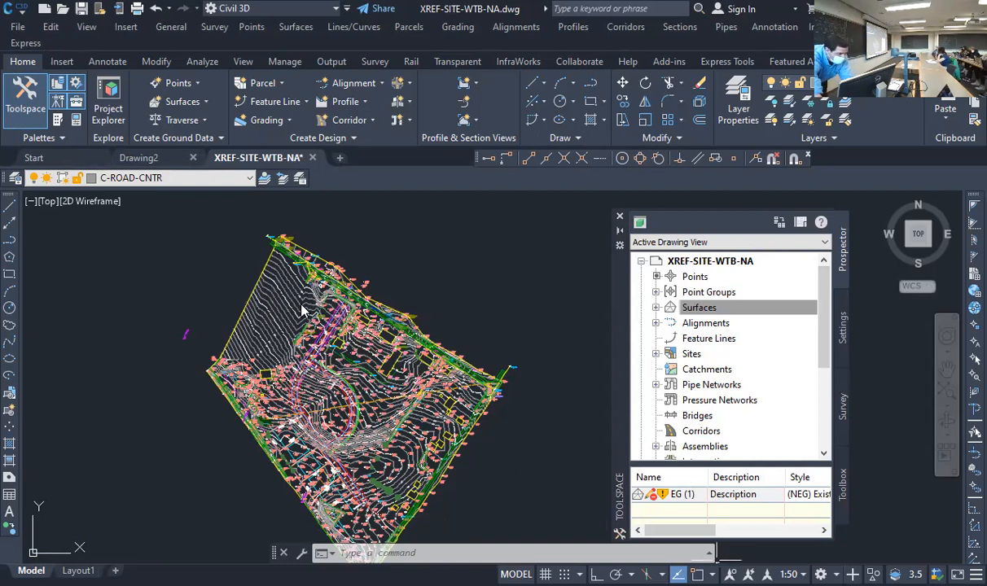
key("F2")
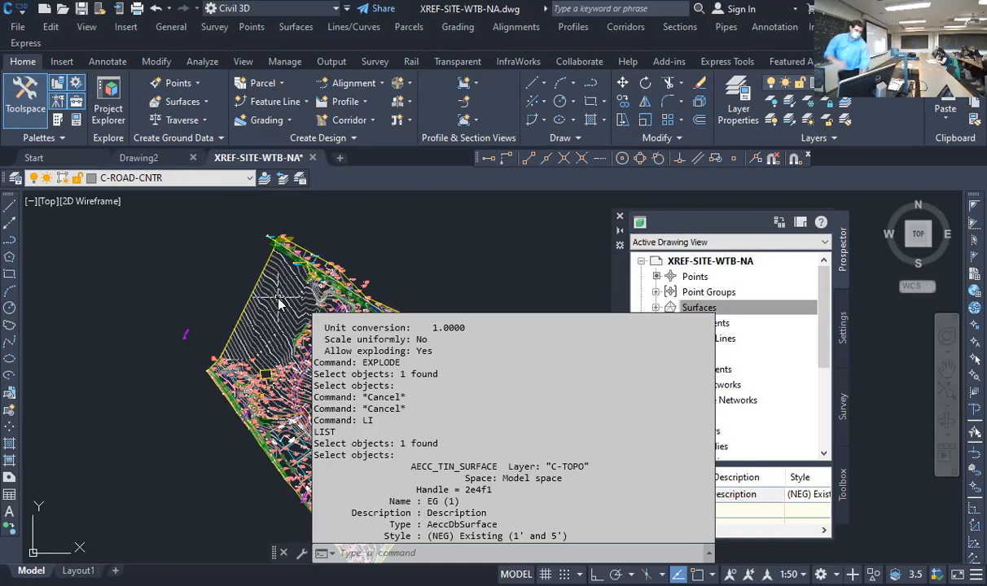
key("Escape")
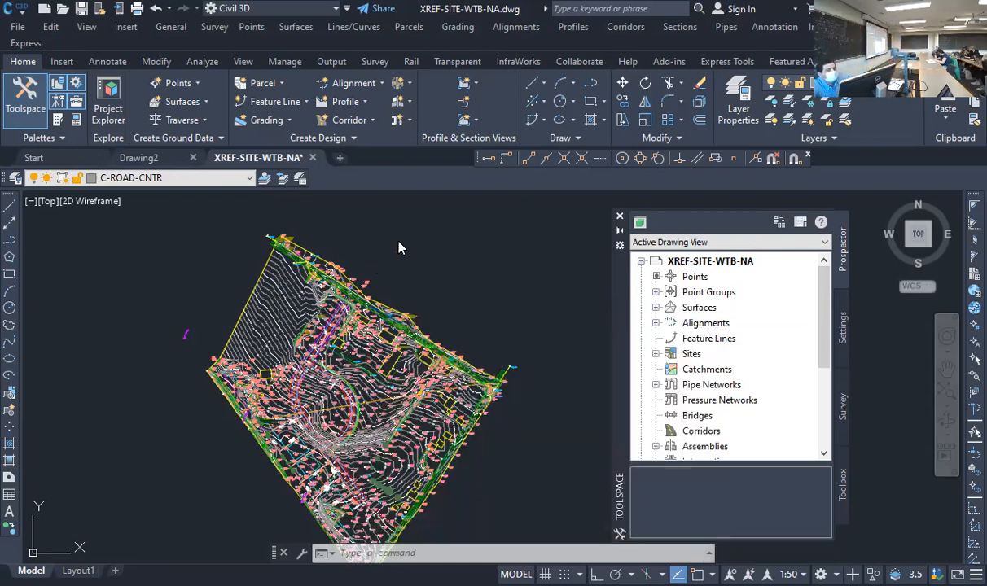
Unlock the EG (1) surface in the Prospector and rebuild it
left_click(656, 308)
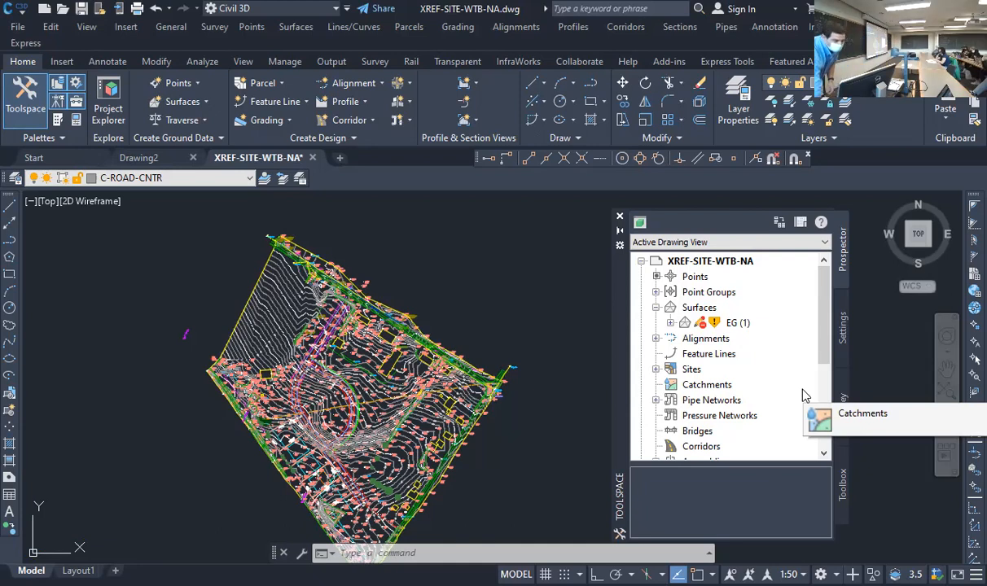
left_click(739, 324)
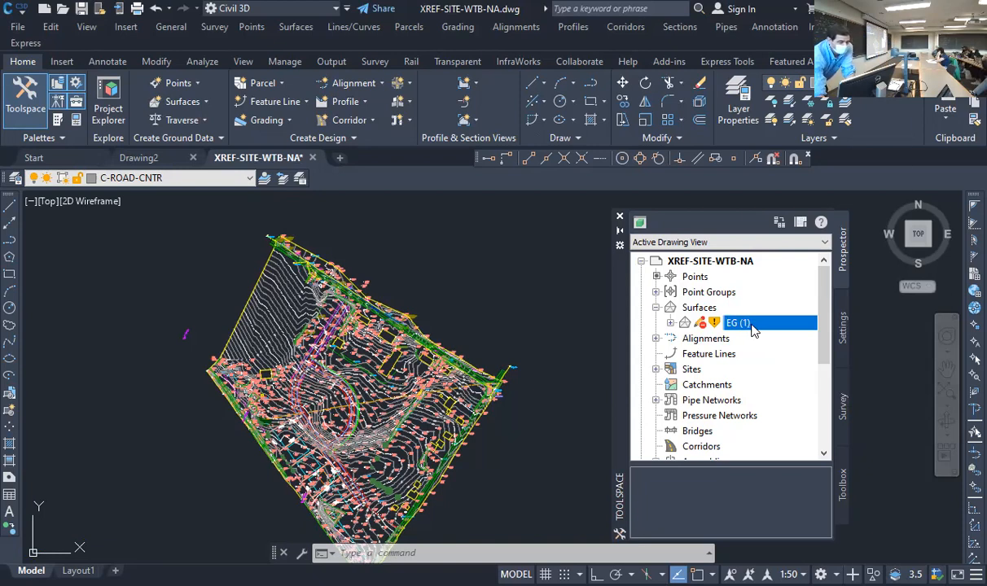
right_click(753, 329)
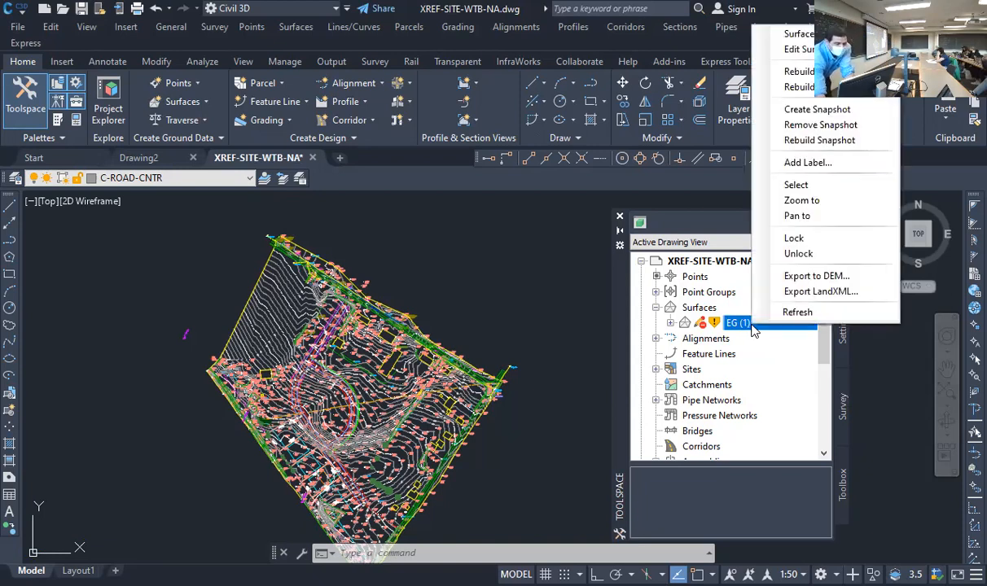
left_click(821, 255)
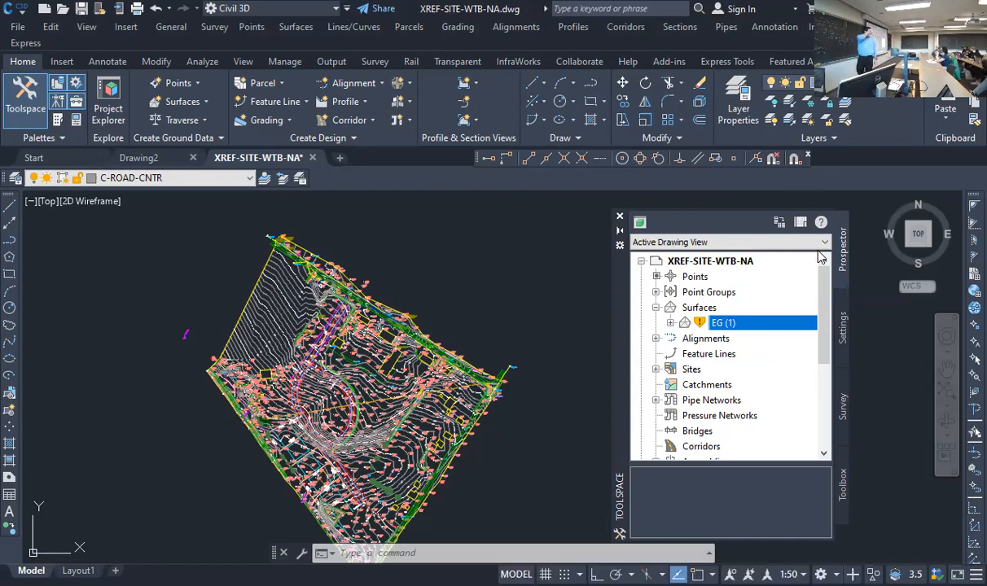
right_click(758, 329)
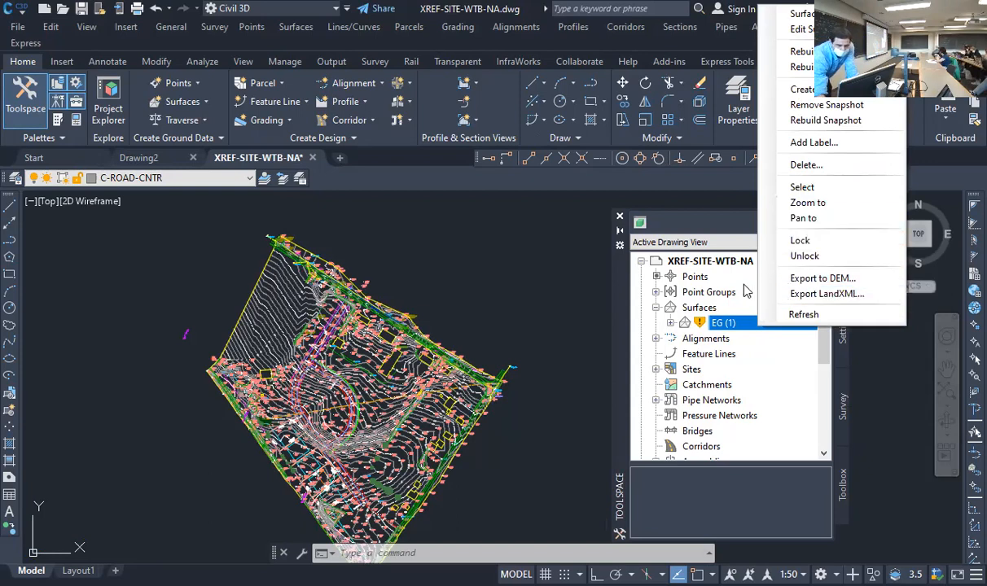
left_click(811, 54)
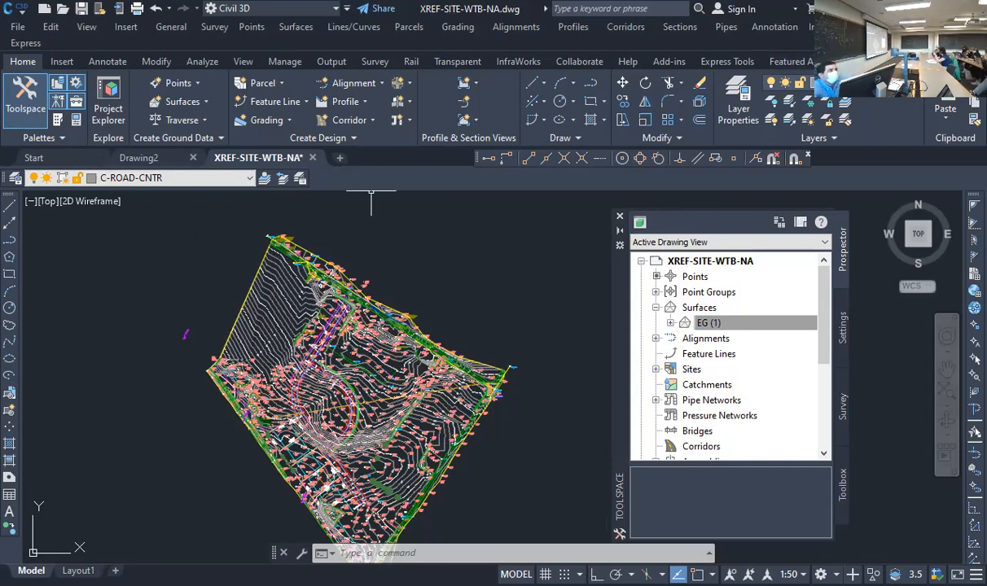
left_click(350, 103)
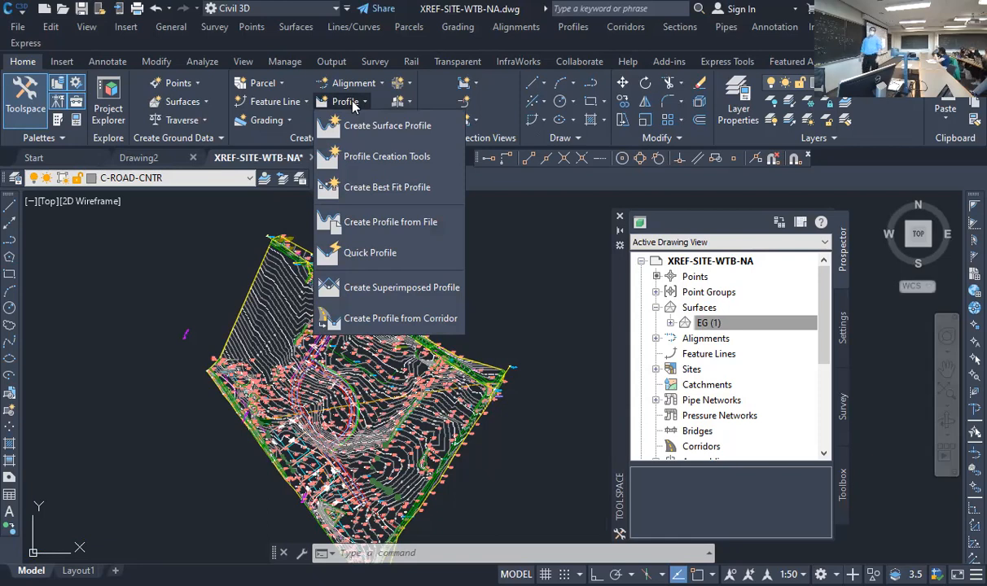
left_click(759, 69)
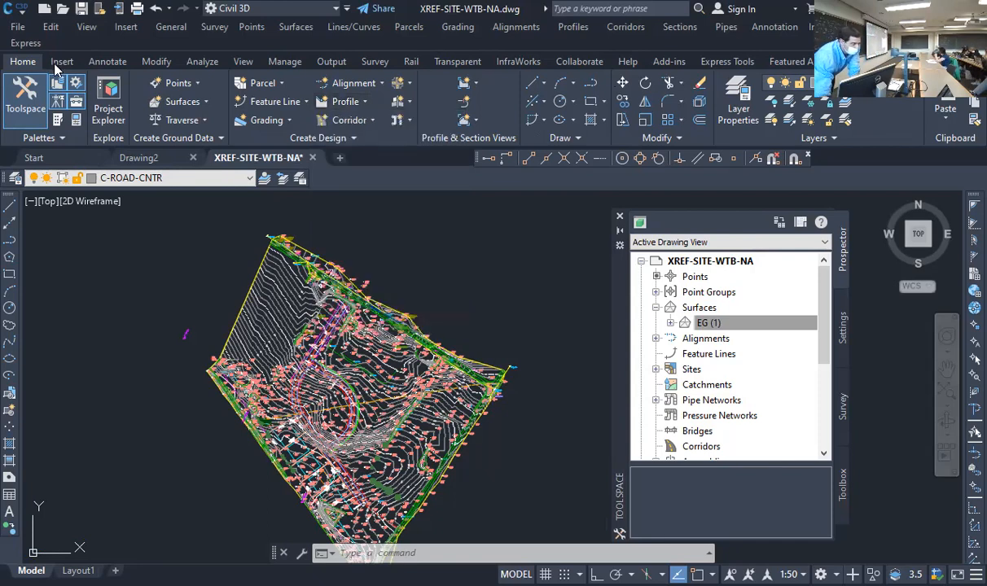
key("super+Down")
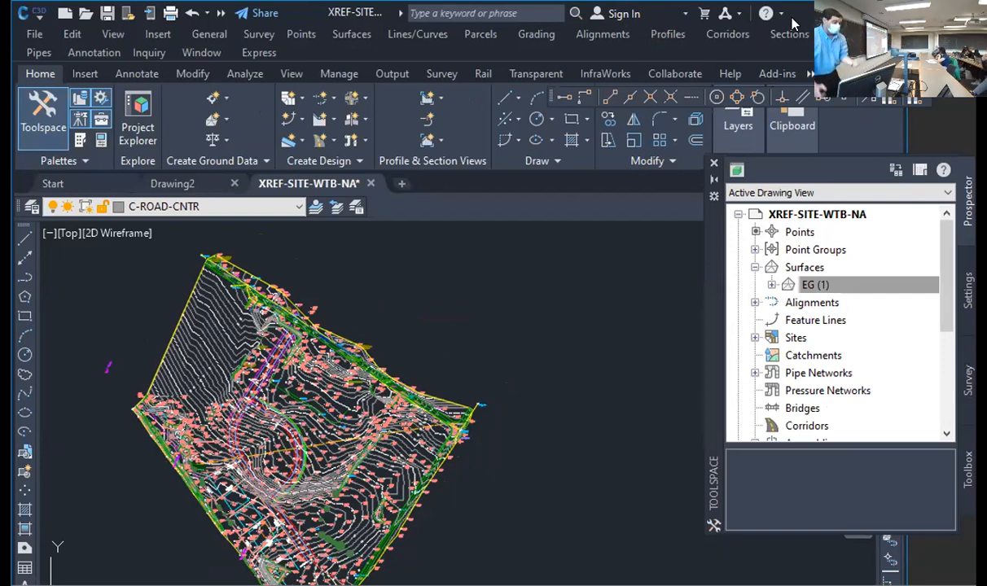
left_click(668, 35)
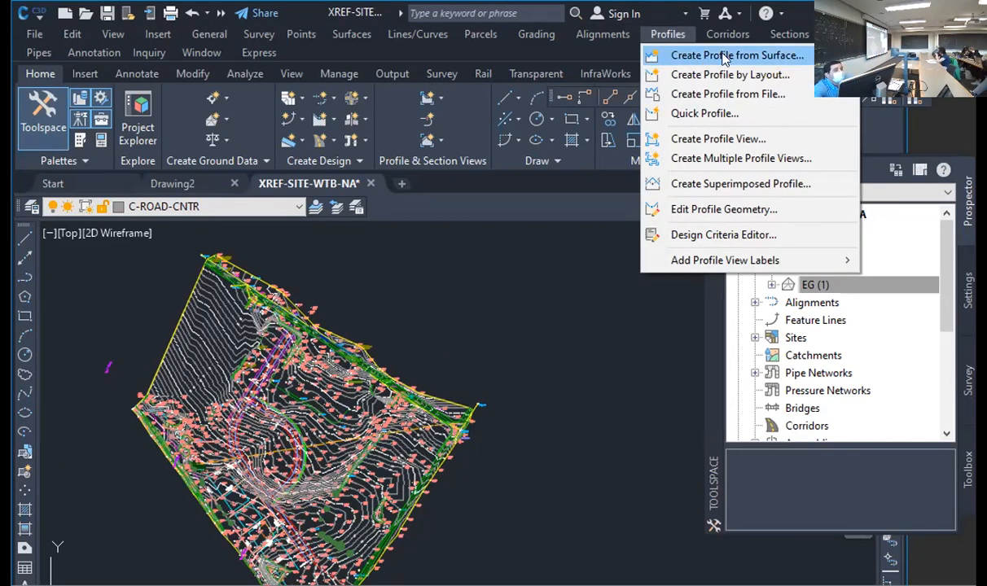
mouse_move(789, 34)
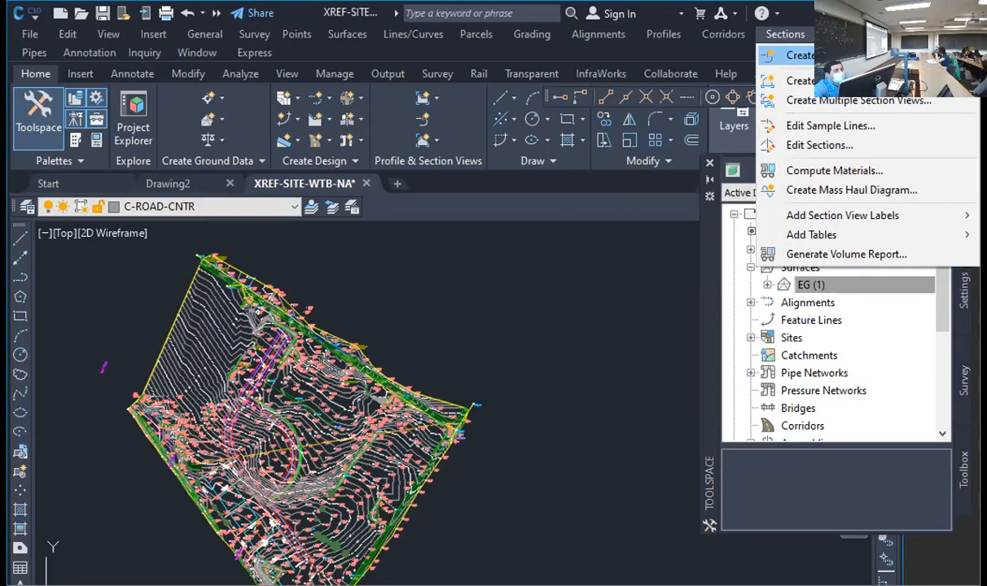
left_click(452, 28)
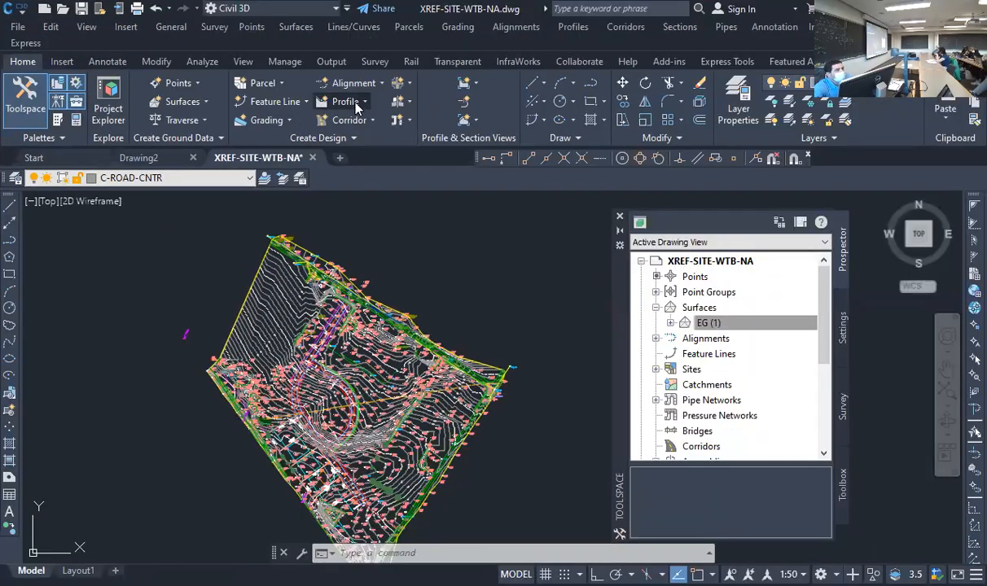
Start a surface profile along the Pardee alignment and add the EG (1) surface to the profile list
left_click(342, 101)
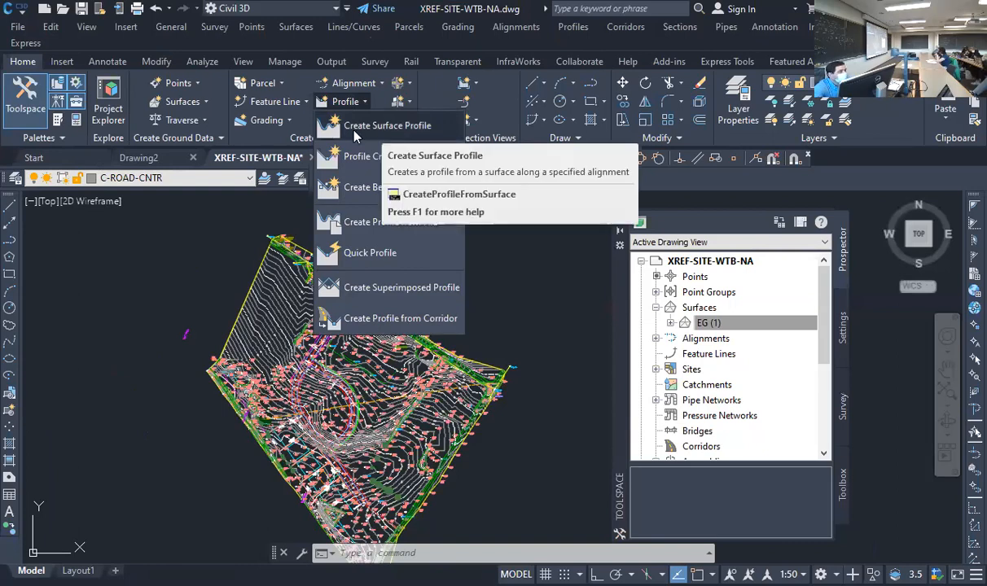
left_click(354, 131)
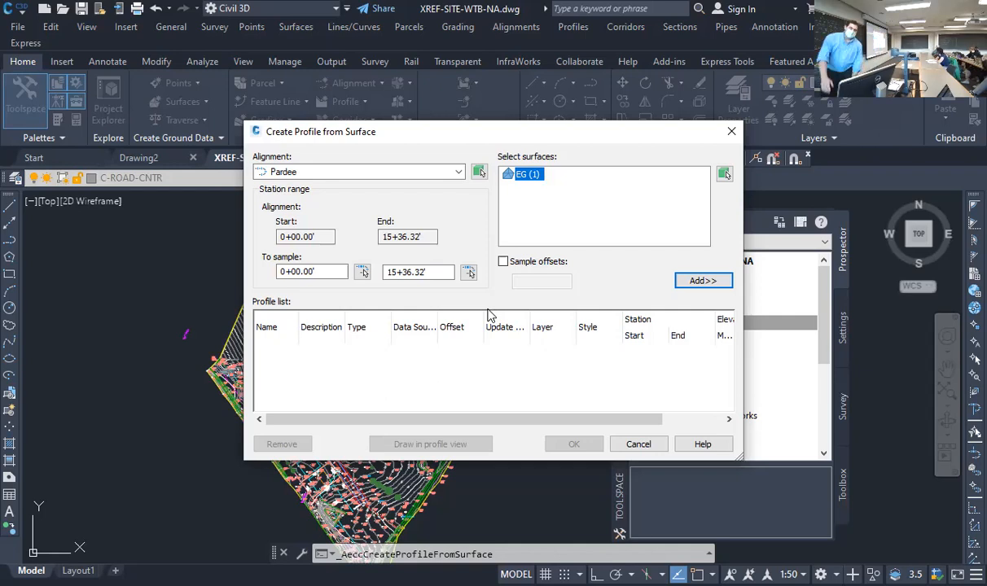
left_click(697, 280)
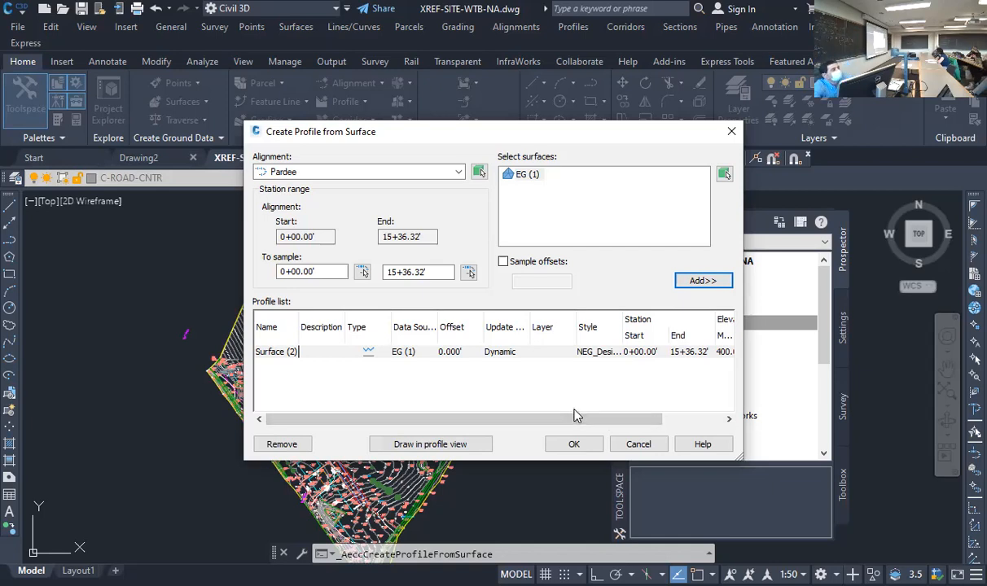
Set the style of the listed surface profile to NEG_Existing Profile
left_click(604, 355)
left_click(604, 355)
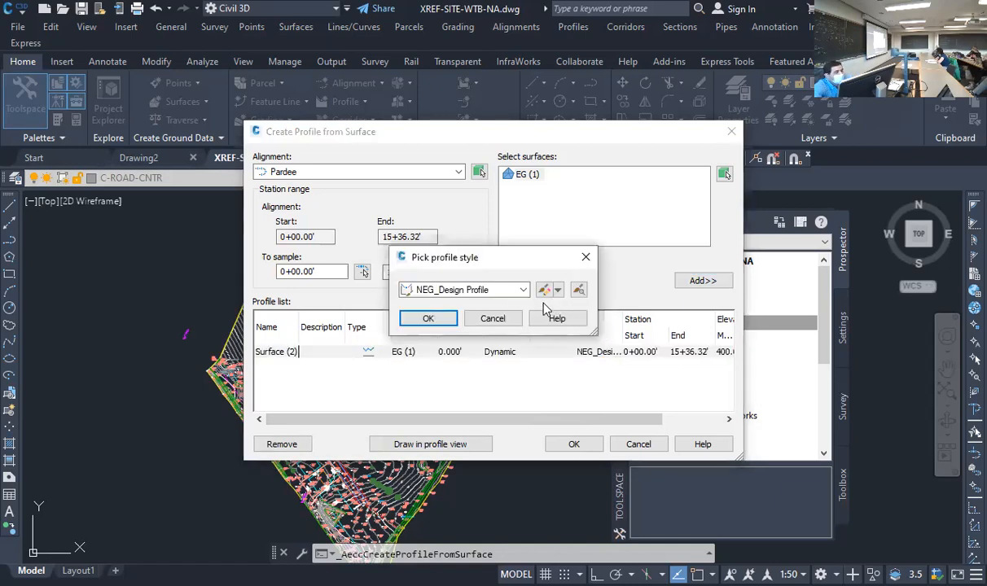
left_click(516, 290)
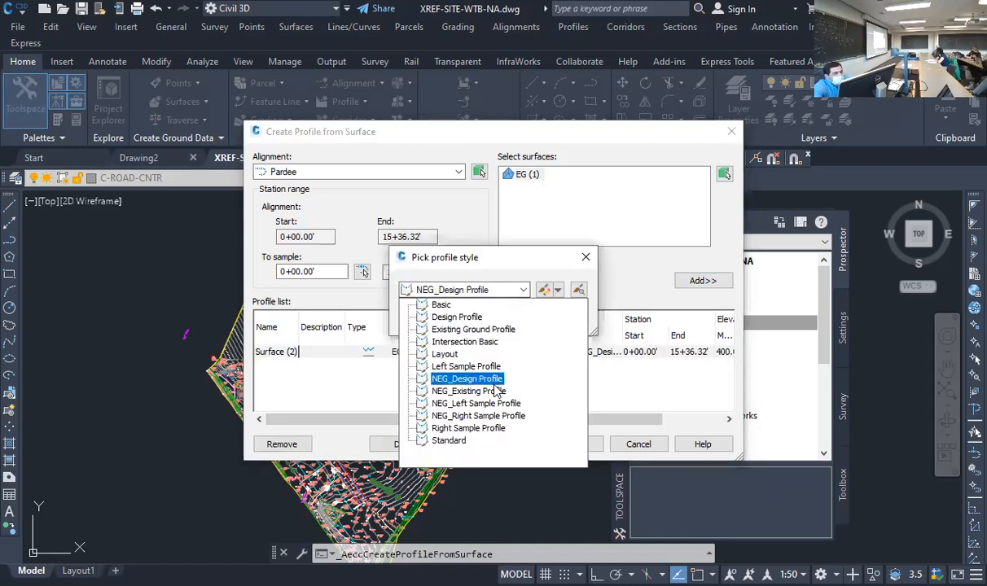
left_click(452, 390)
left_click(428, 319)
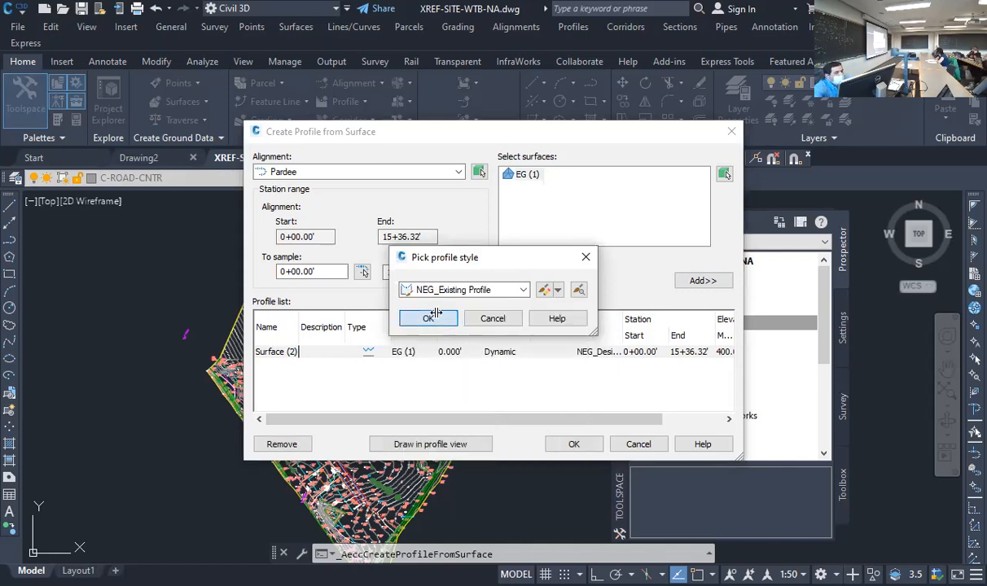
left_click(690, 419)
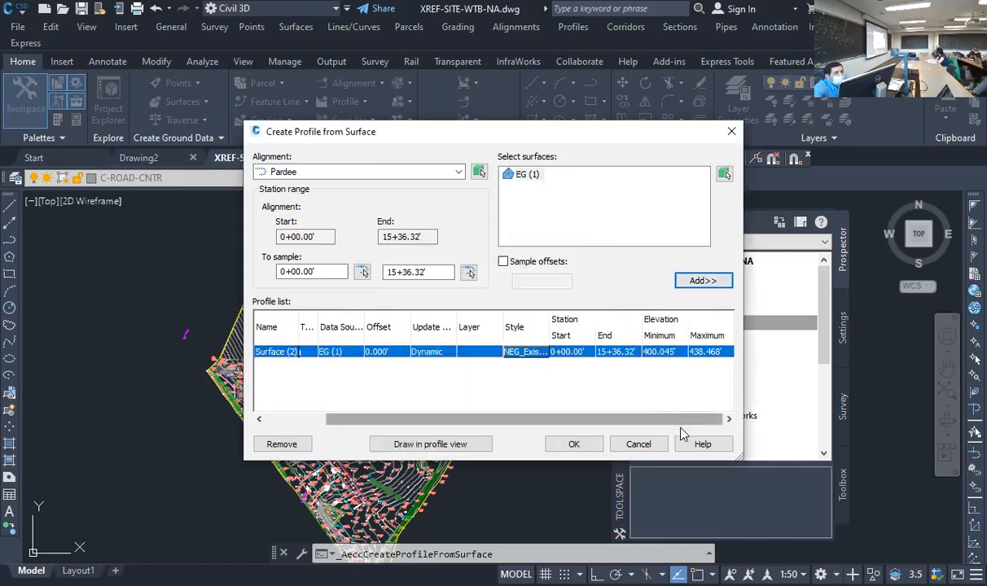
Draw the profile in a Full Grid profile view for Pardee, keeping all default settings, and place it in the empty area east of the site
left_click(436, 445)
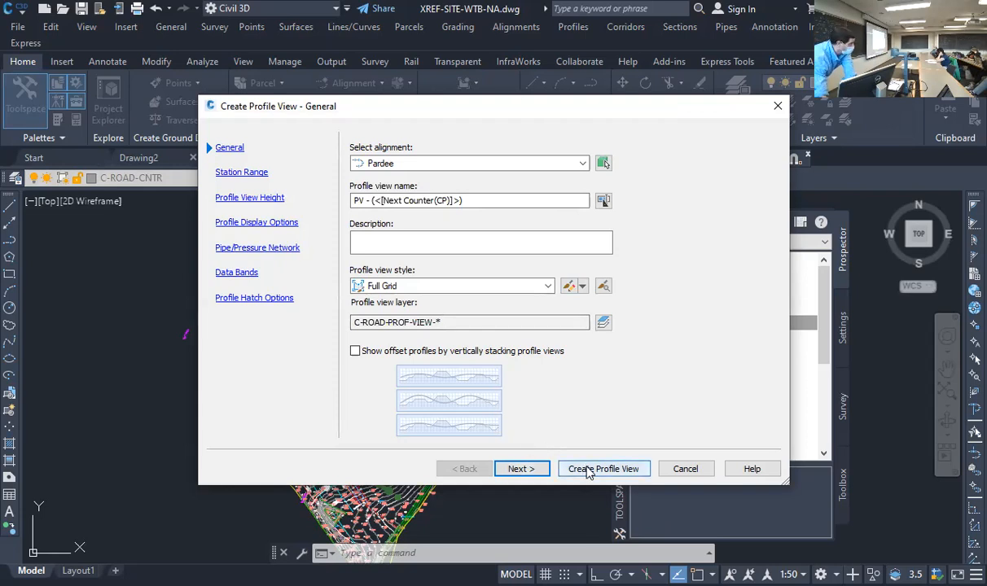
left_click(519, 469)
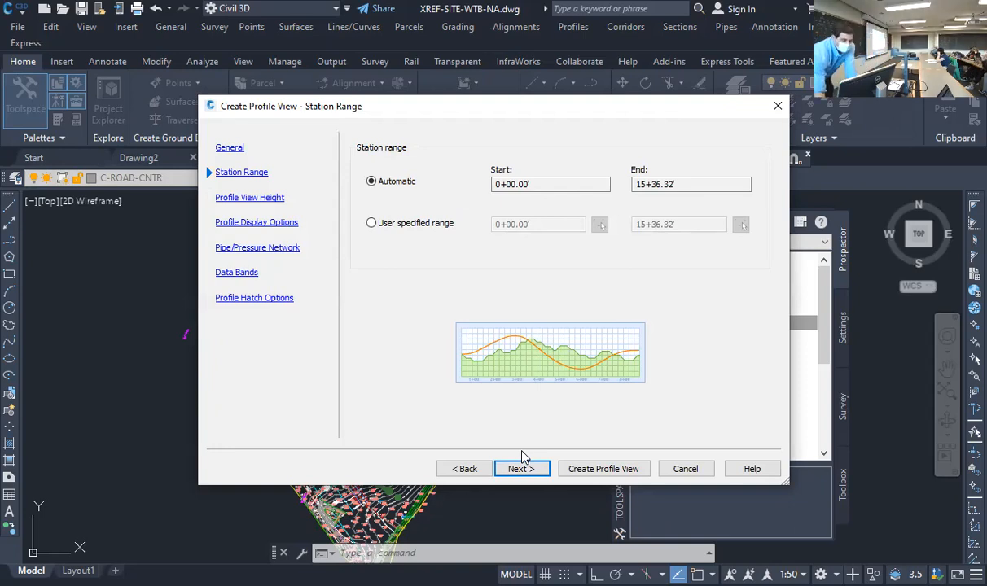
left_click(508, 469)
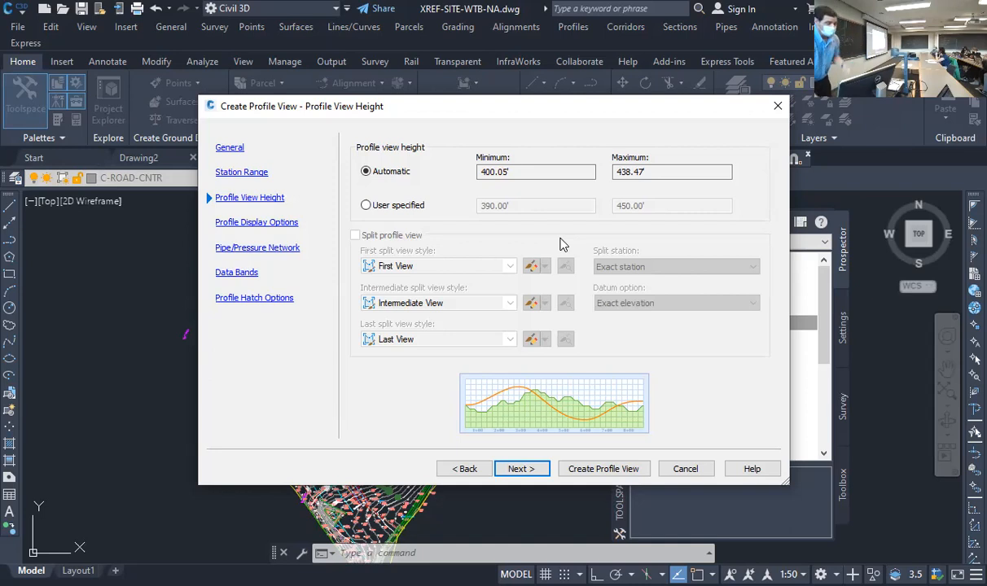
left_click(522, 469)
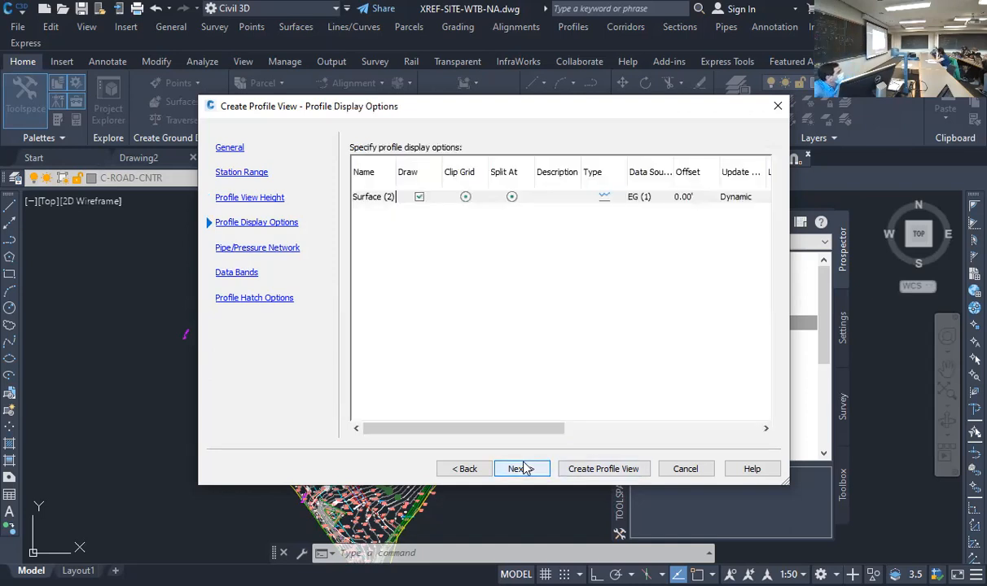
left_click(522, 469)
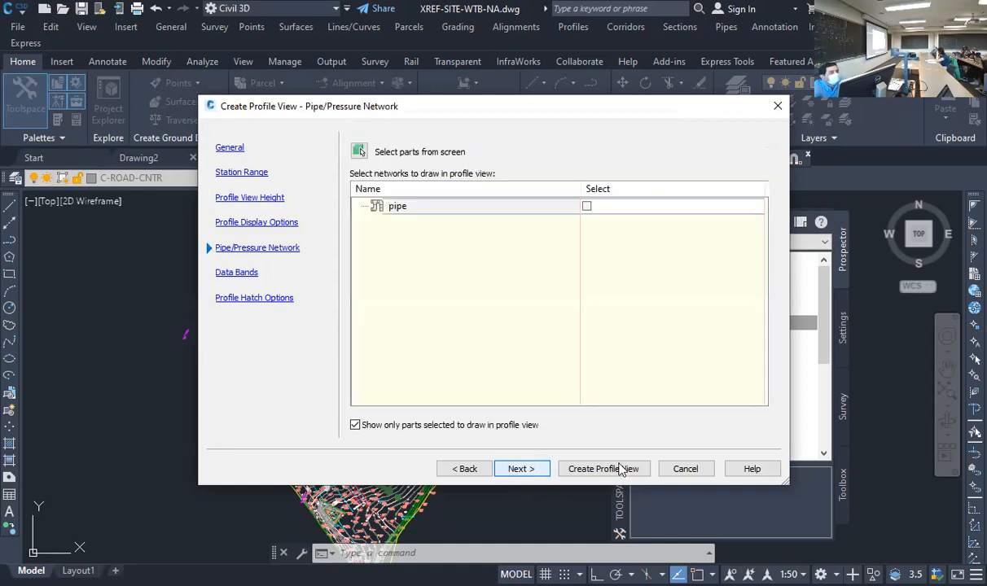
left_click(527, 474)
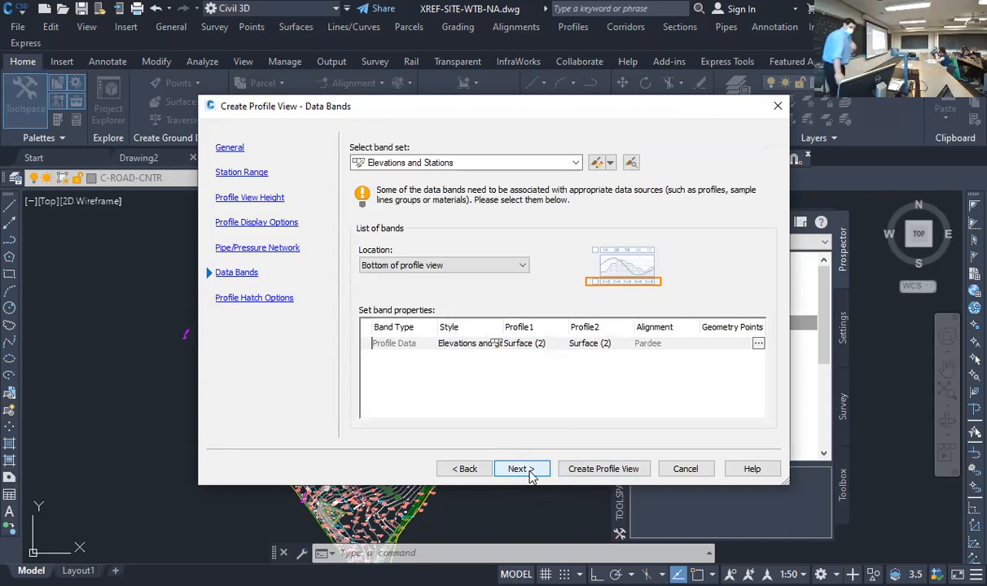
left_click(529, 472)
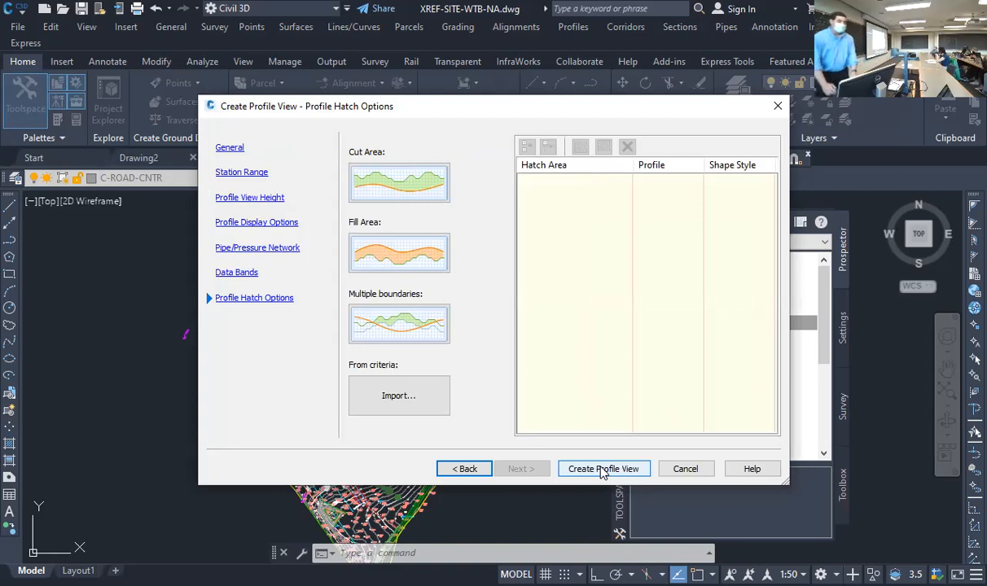
left_click(601, 473)
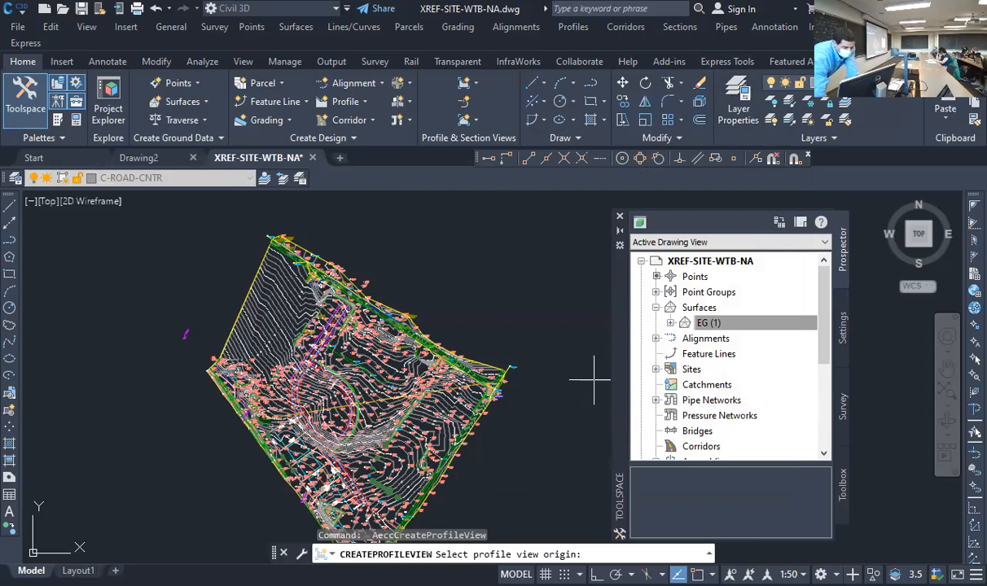
left_click(594, 379)
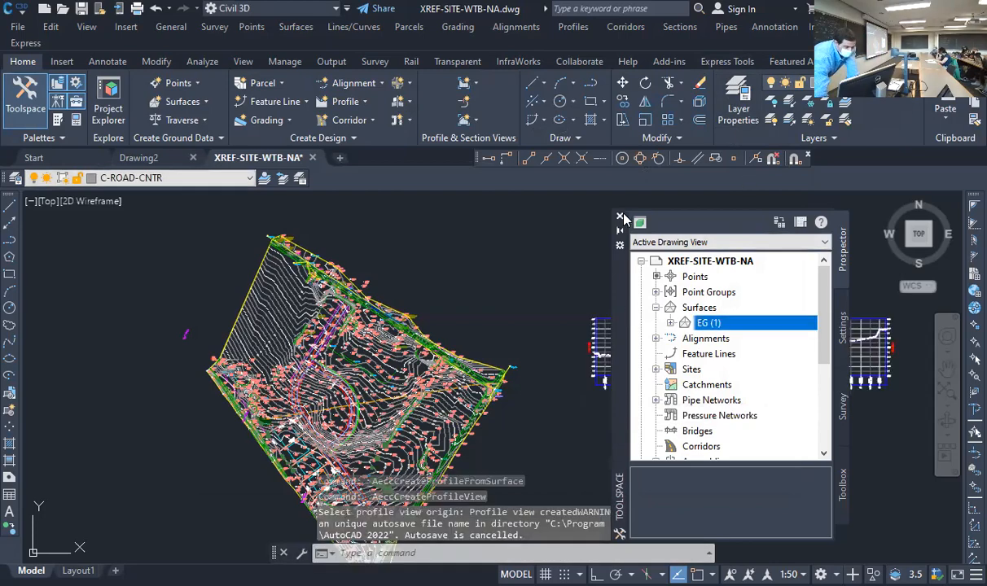
Close the Toolspace palette and inspect the grade labels along the profile in the new profile view
left_click(619, 219)
scroll(571, 343, "down", 3)
scroll(505, 285, "up", 6)
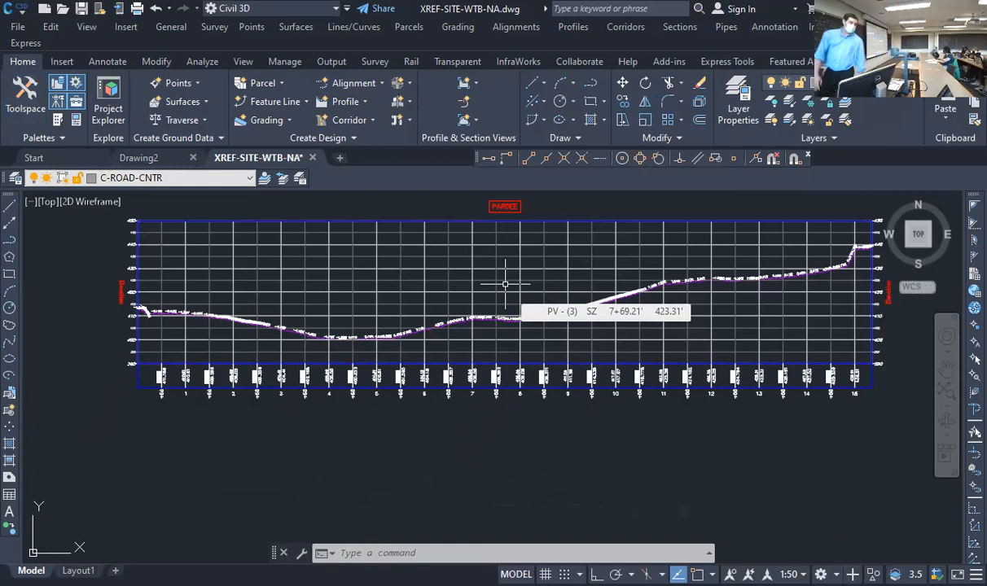
left_click(505, 256)
scroll(293, 322, "up", 5)
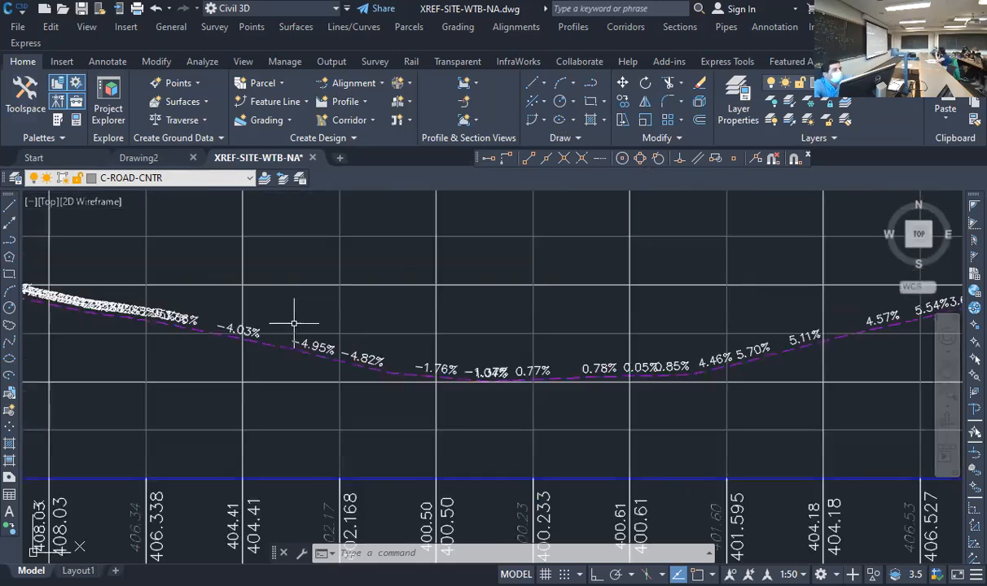
Select the percent grade label group on the surface profile and open its object properties
left_click(310, 356)
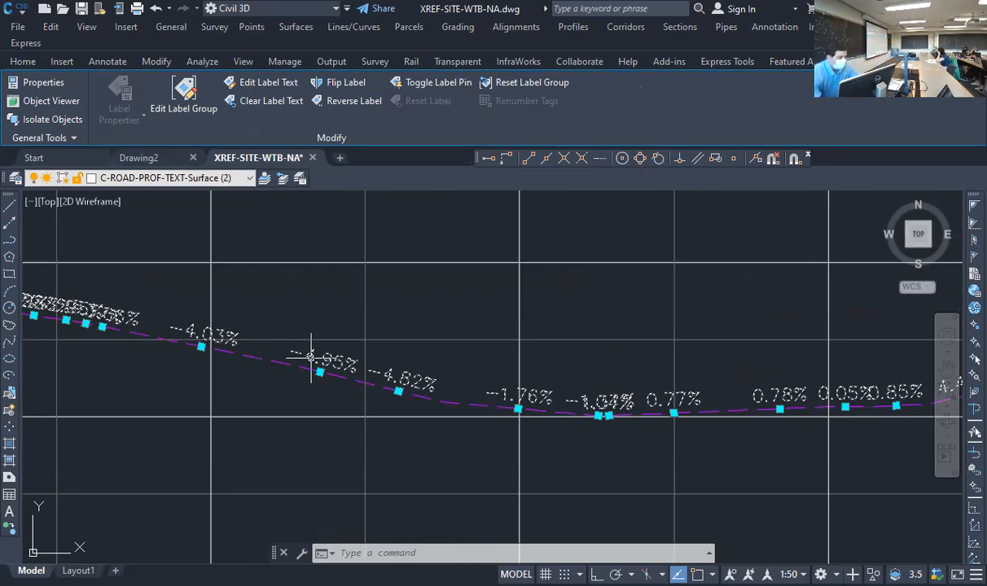
key("Escape")
left_click(405, 388)
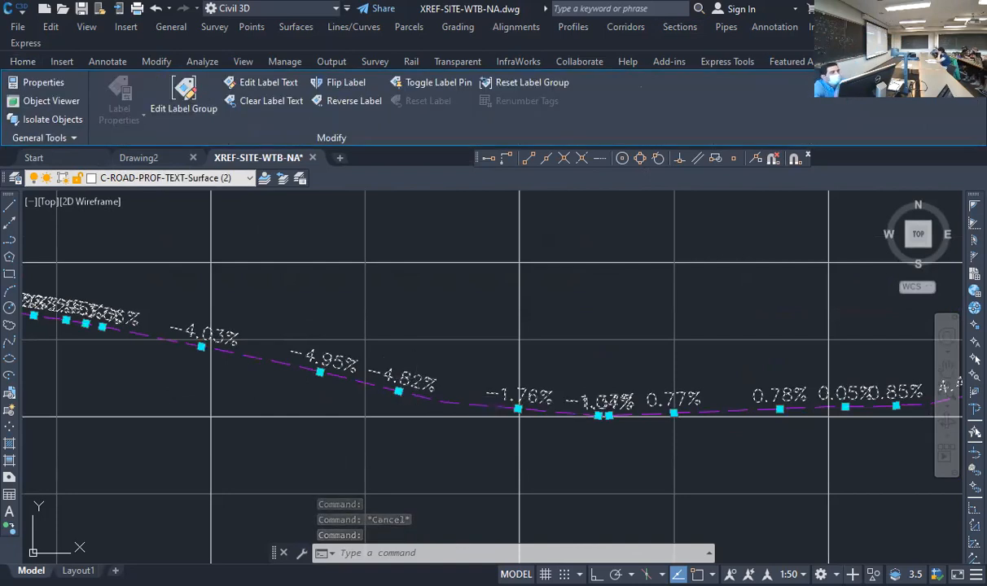
right_click(416, 380)
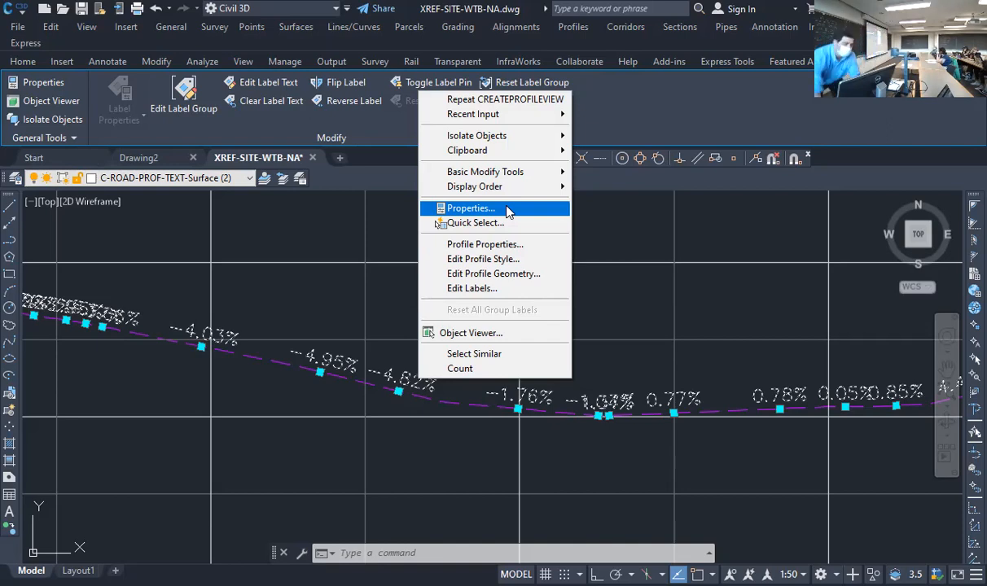
left_click(476, 209)
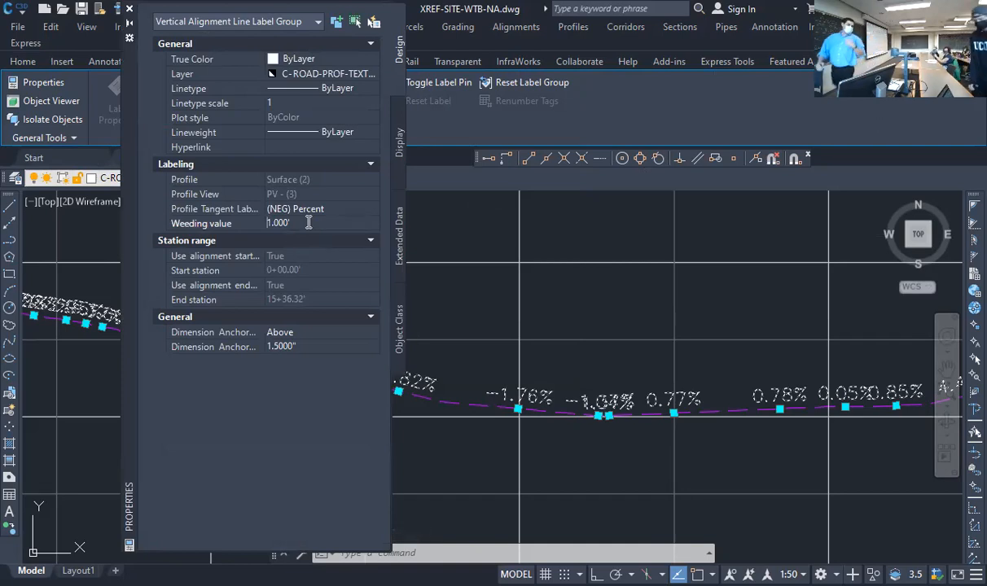
Try weeding values of 10 and 5 feet for the profile's grade label group
double_click(309, 222)
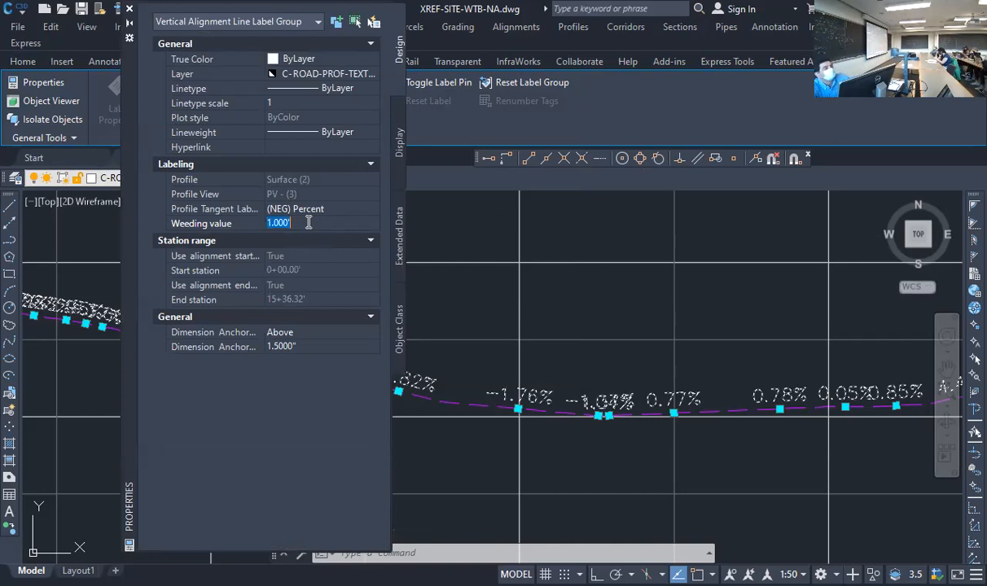
type("10")
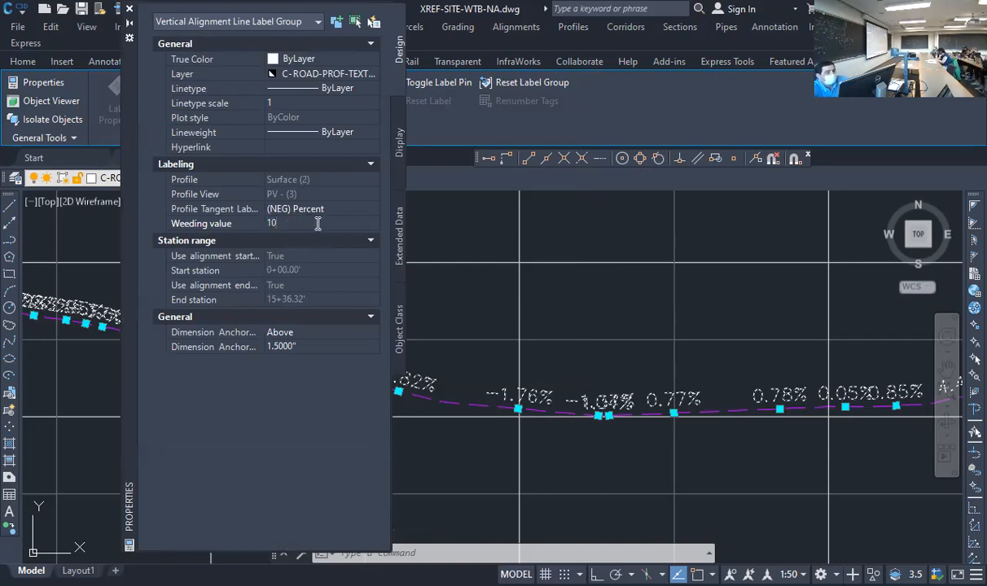
key("Return")
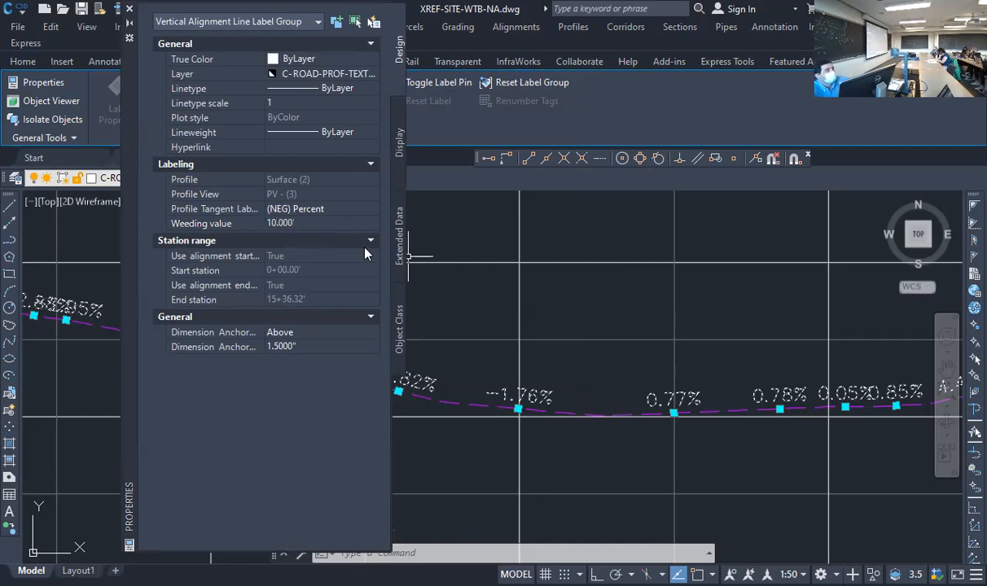
double_click(315, 223)
type("5")
key("Return")
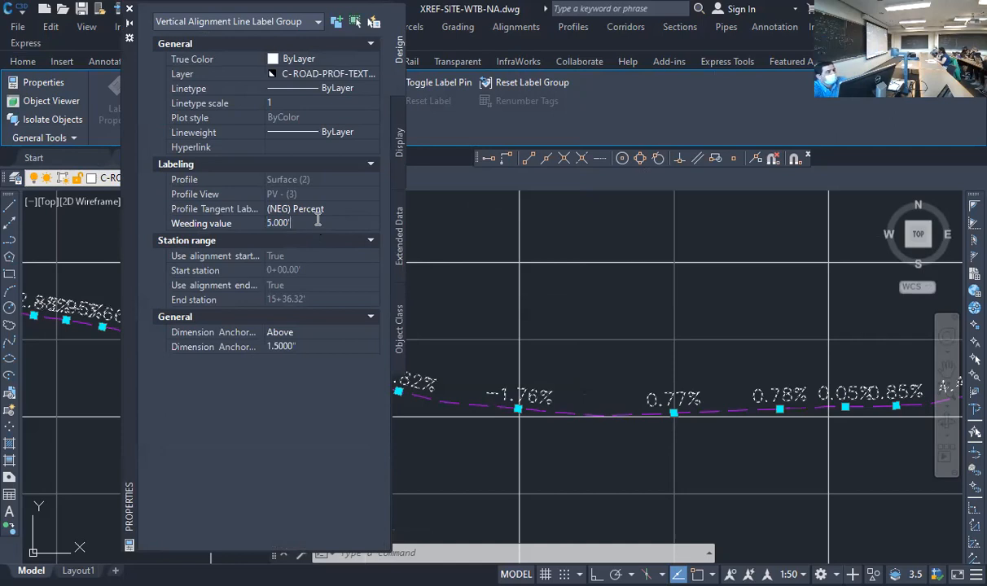
Set the grade label group's weeding value to 20 feet, close its properties and clear the selection
type("20")
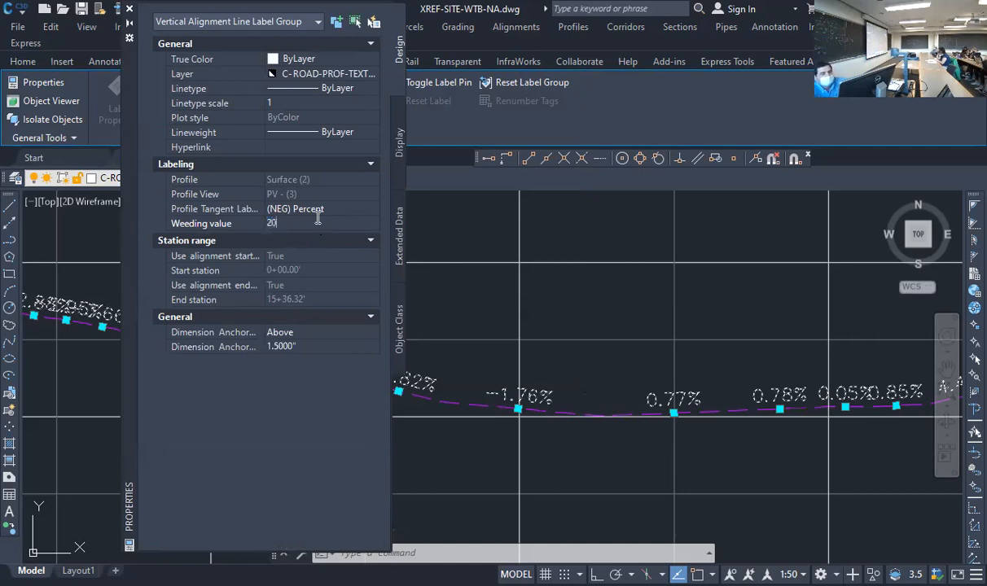
key("Return")
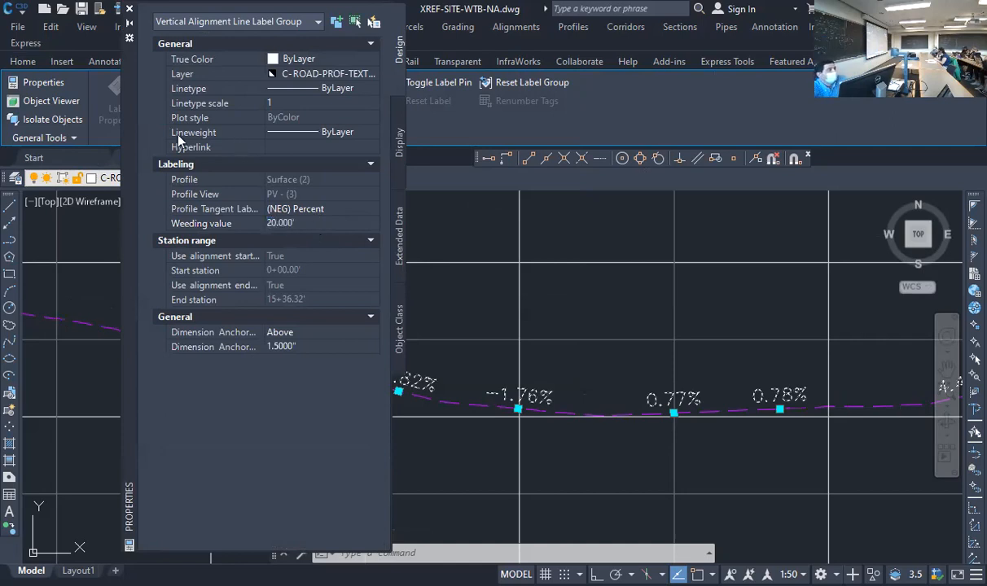
left_click(129, 9)
key("Escape")
scroll(453, 349, "down", 10)
scroll(598, 371, "up", 2)
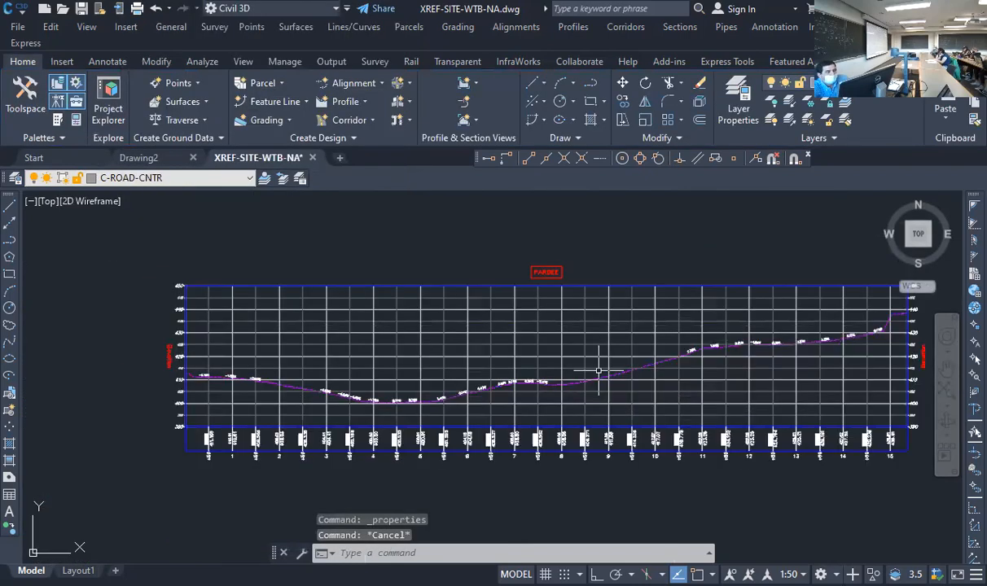
Examine the existing ground line at the start and end of the Pardee profile view
key("Escape")
mouse_move(629, 351)
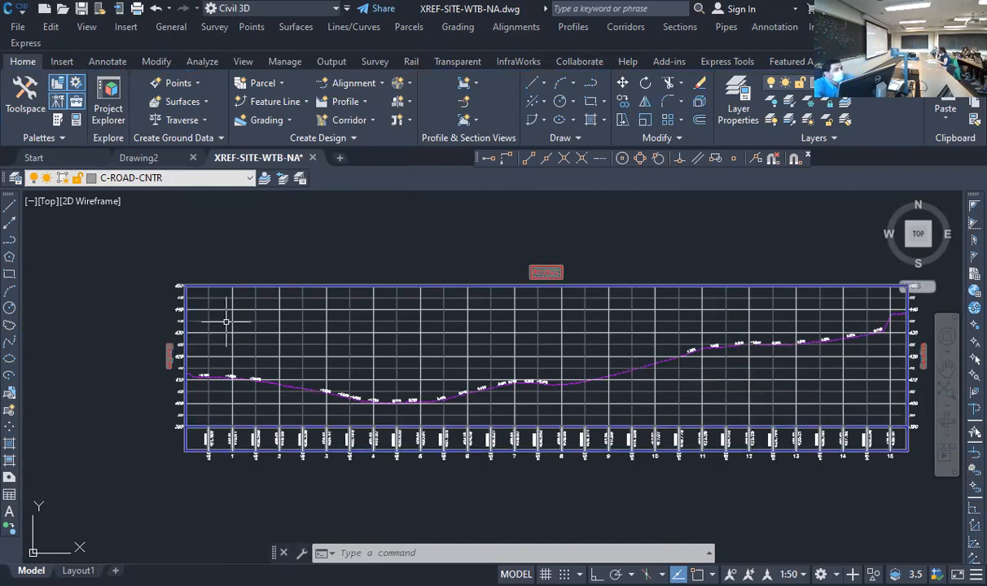
scroll(204, 358, "up", 4)
scroll(194, 374, "up", 10)
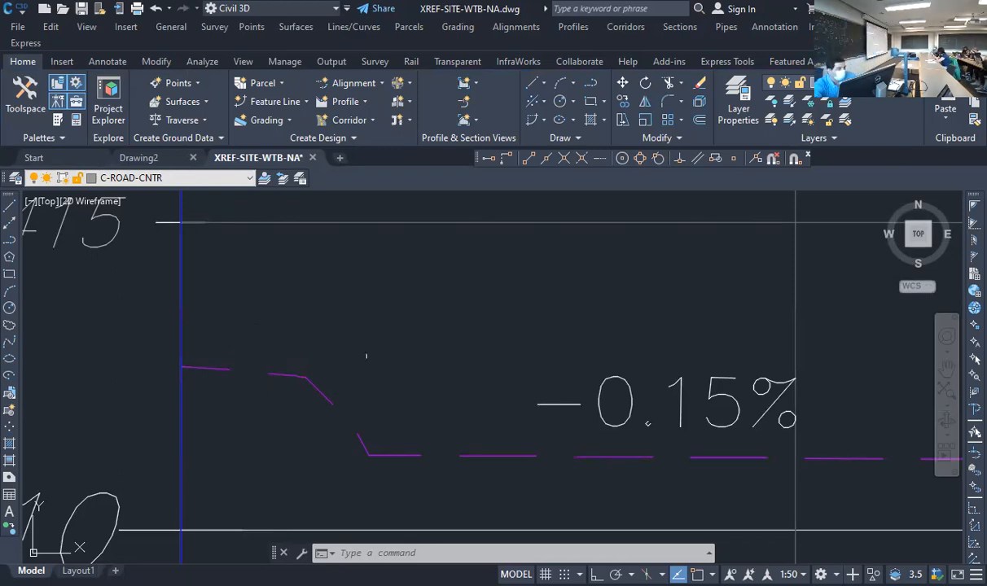
scroll(254, 461, "down", 6)
scroll(253, 461, "down", 5)
scroll(565, 423, "up", 4)
scroll(431, 461, "up", 8)
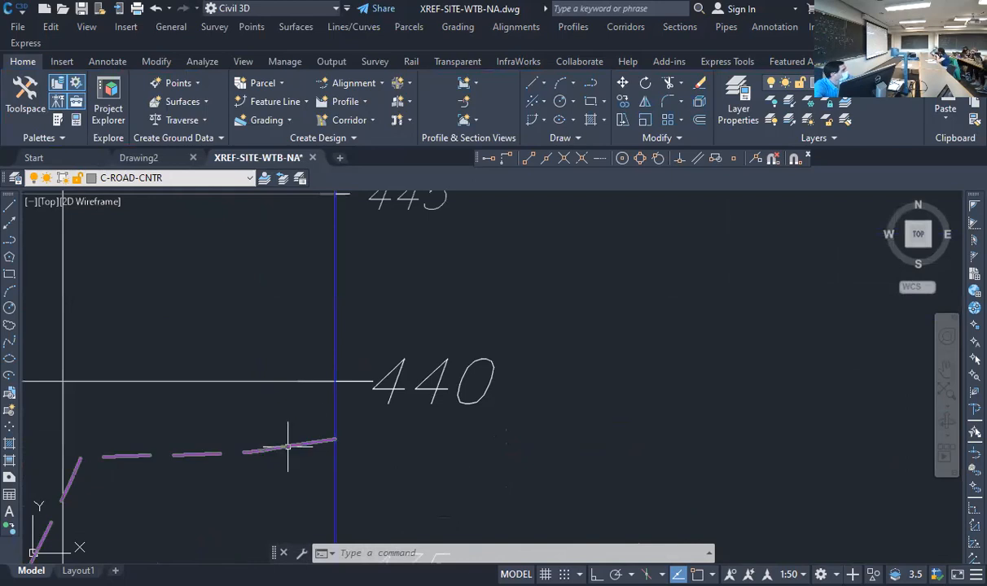
scroll(493, 411, "down", 5)
scroll(258, 437, "up", 4)
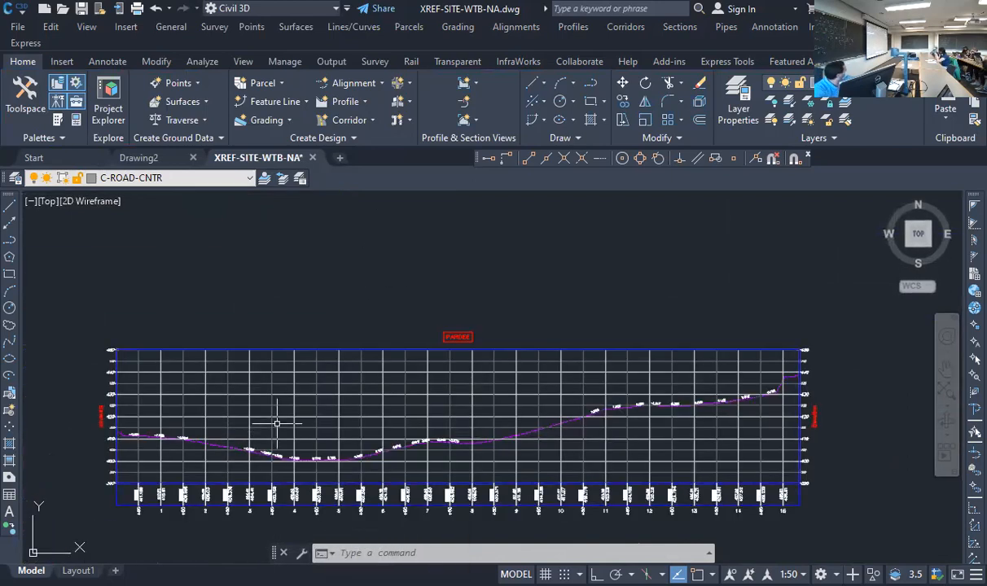
Start a layout profile with the Profile Creation Tools in the Pardee profile view and name it FG
left_click(354, 105)
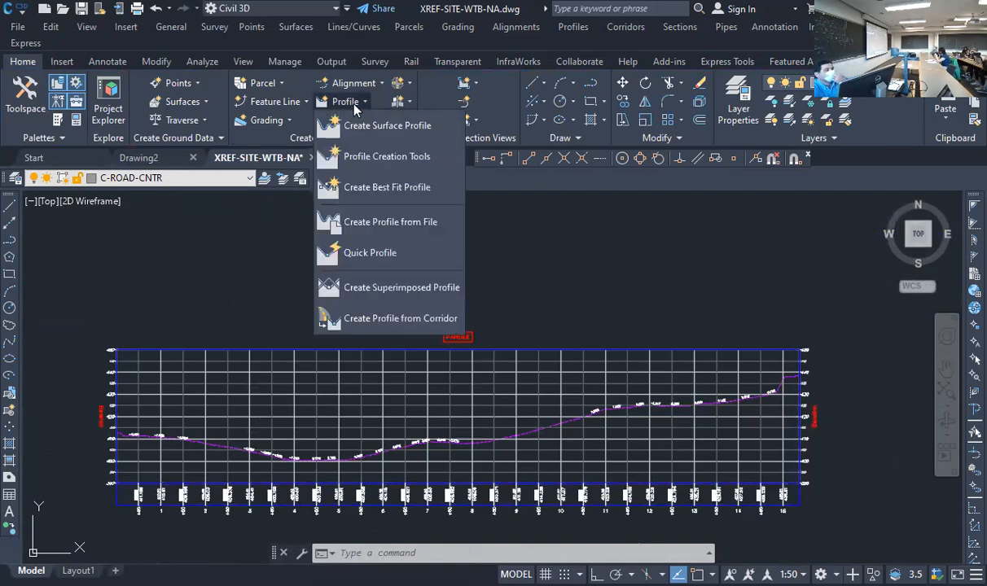
left_click(386, 155)
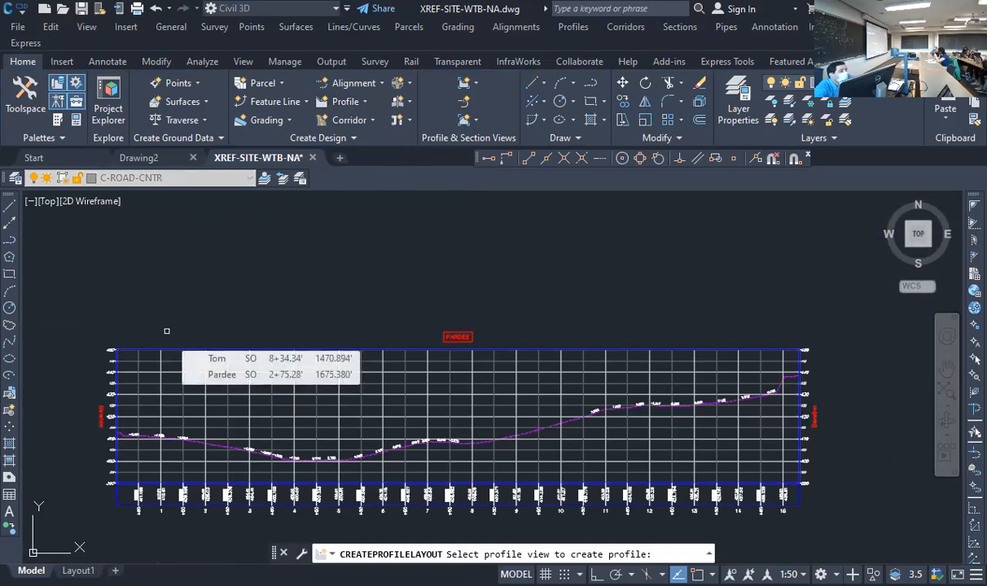
left_click(153, 355)
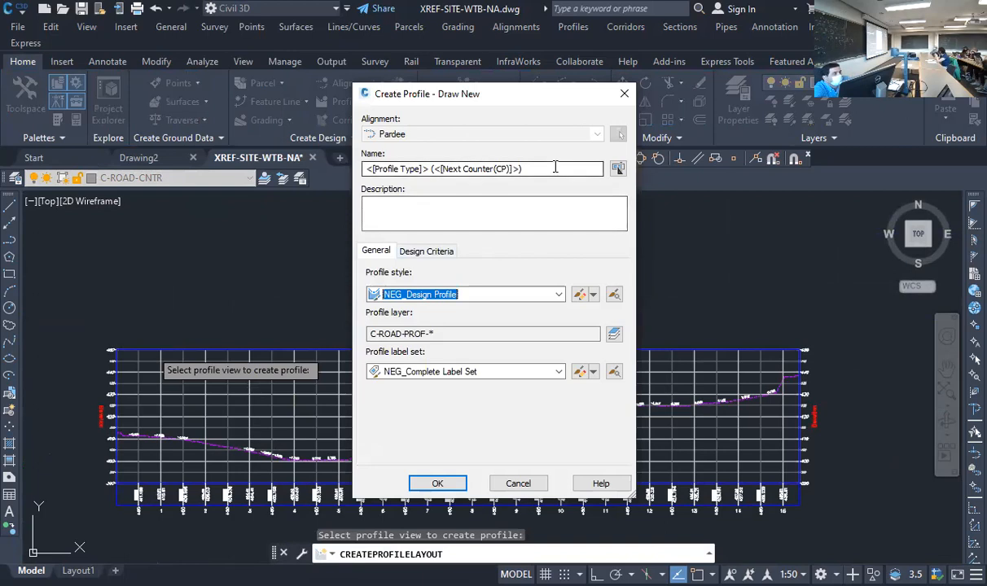
left_click_drag(558, 165, 323, 167)
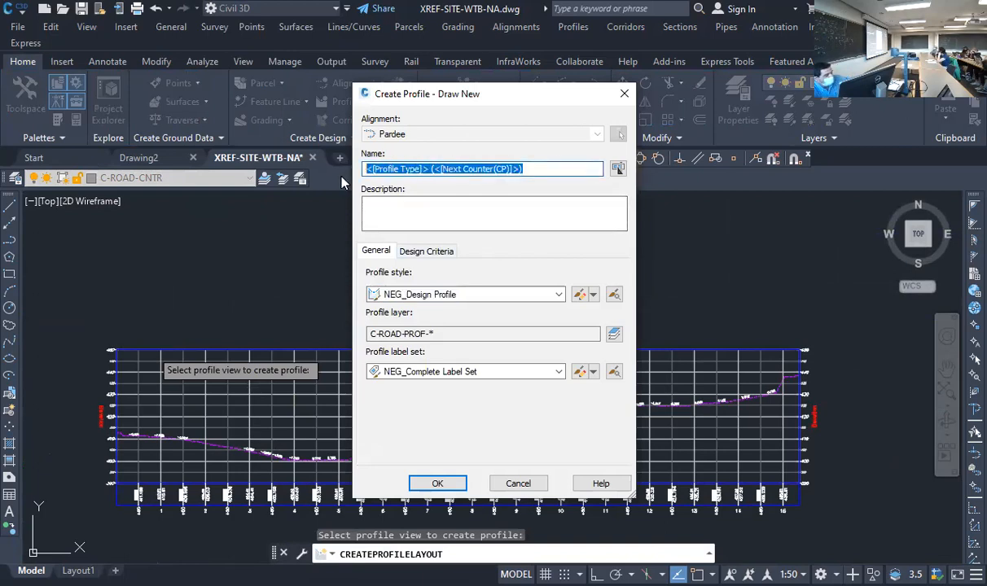
type("FG")
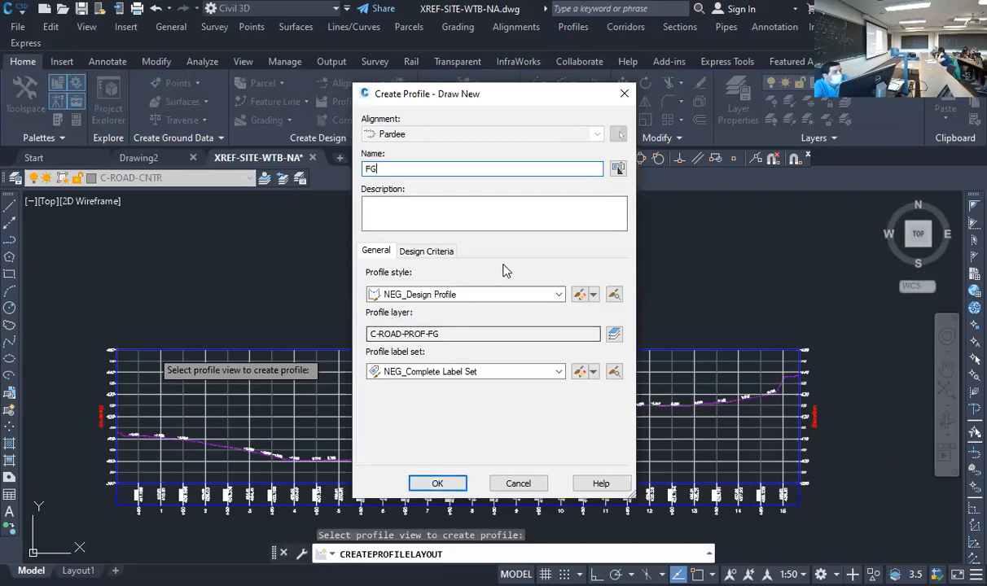
Create the FG profile with the NEG_Design Profile style and the NEG_Complete Label Set
left_click(502, 301)
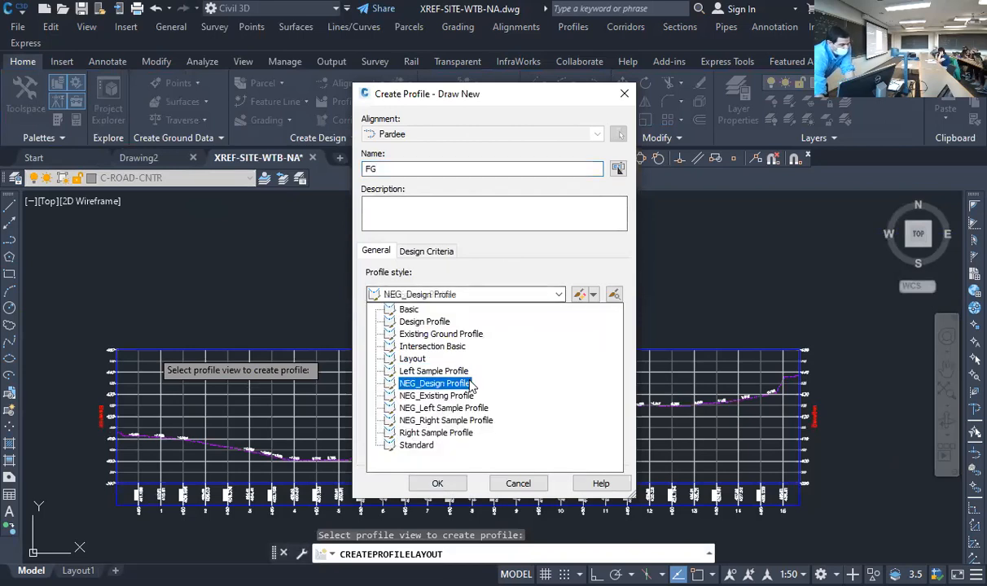
left_click(472, 384)
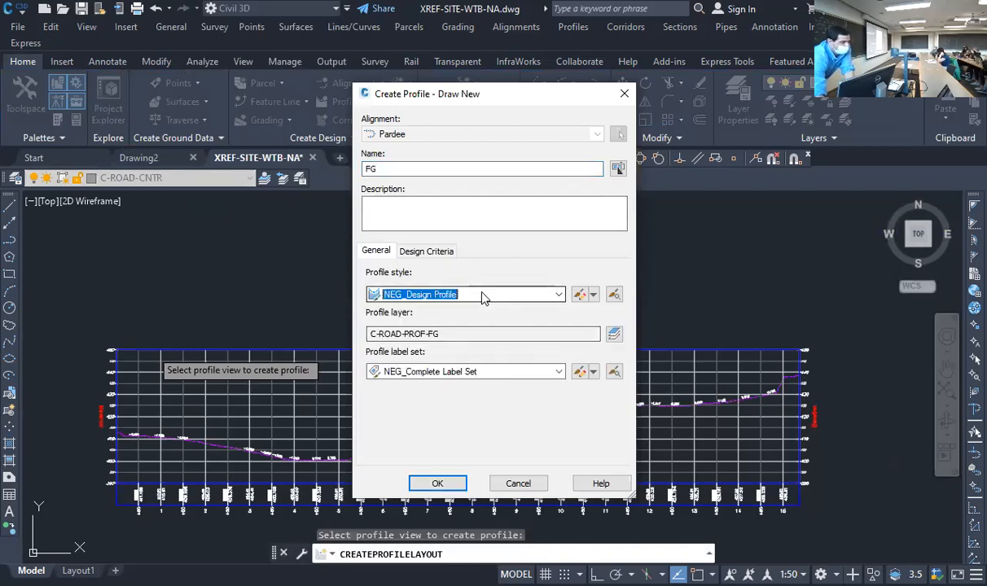
left_click(493, 371)
left_click(471, 425)
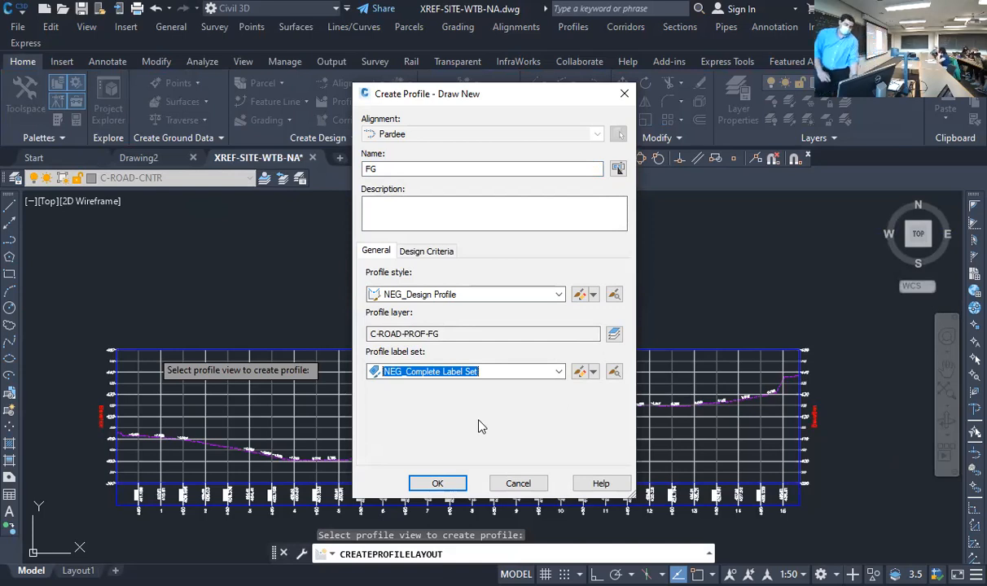
left_click(435, 488)
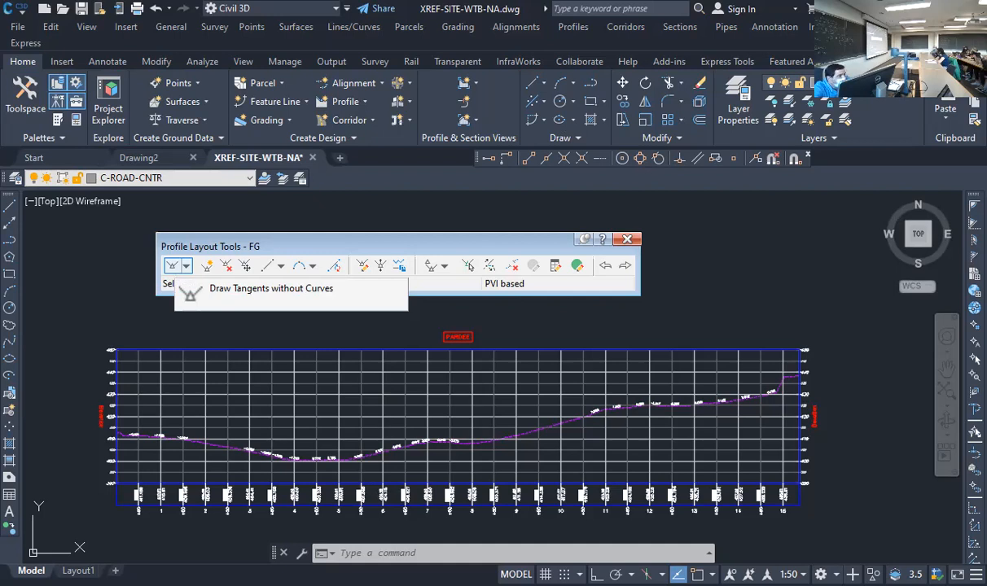
Begin drawing FG tangents without curves, snapping the first points to endpoints of the existing ground line at the start of the view
left_click(172, 266)
scroll(119, 435, "up", 14)
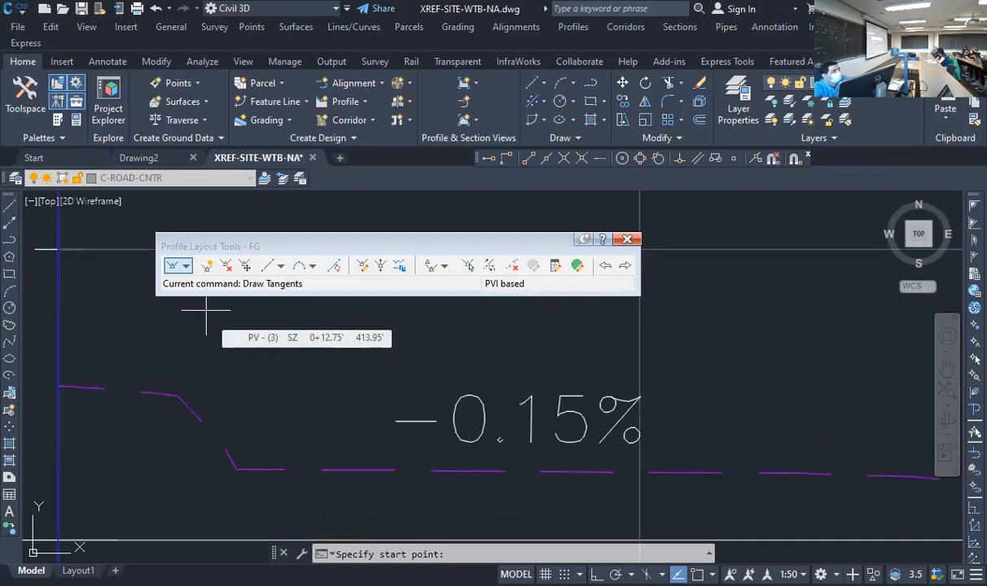
type("end")
key("Return")
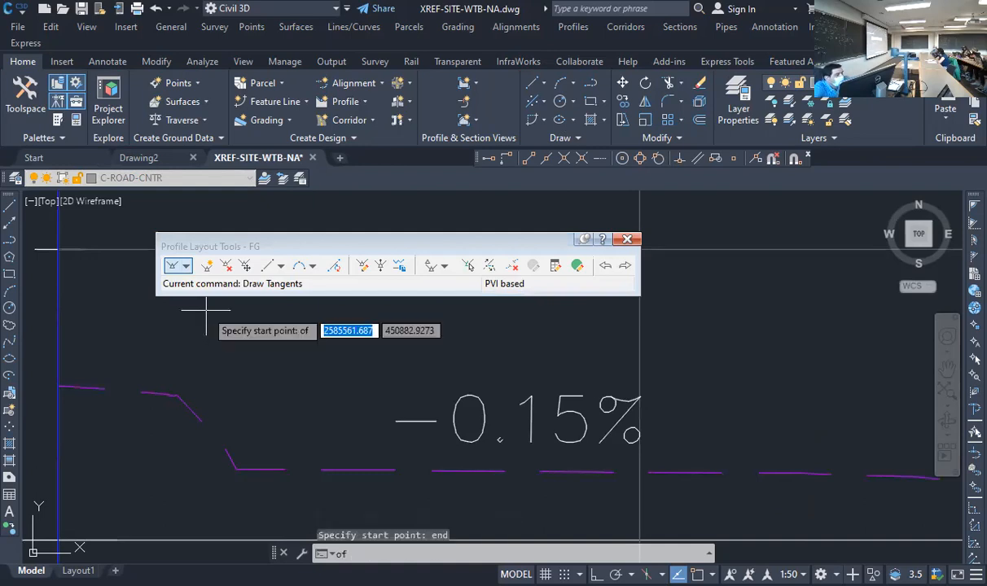
left_click(161, 384)
type("end")
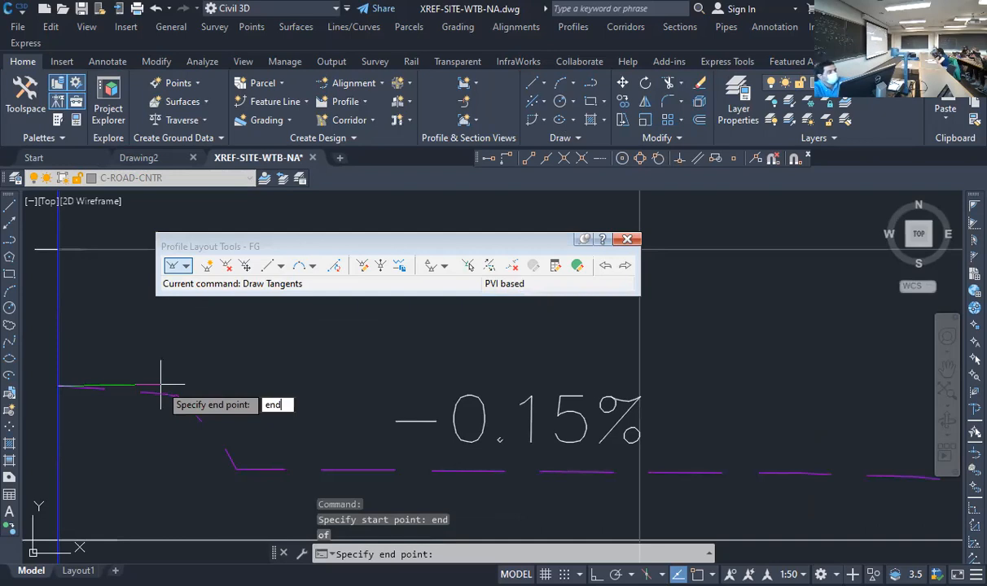
key("Return")
scroll(187, 395, "down", 3)
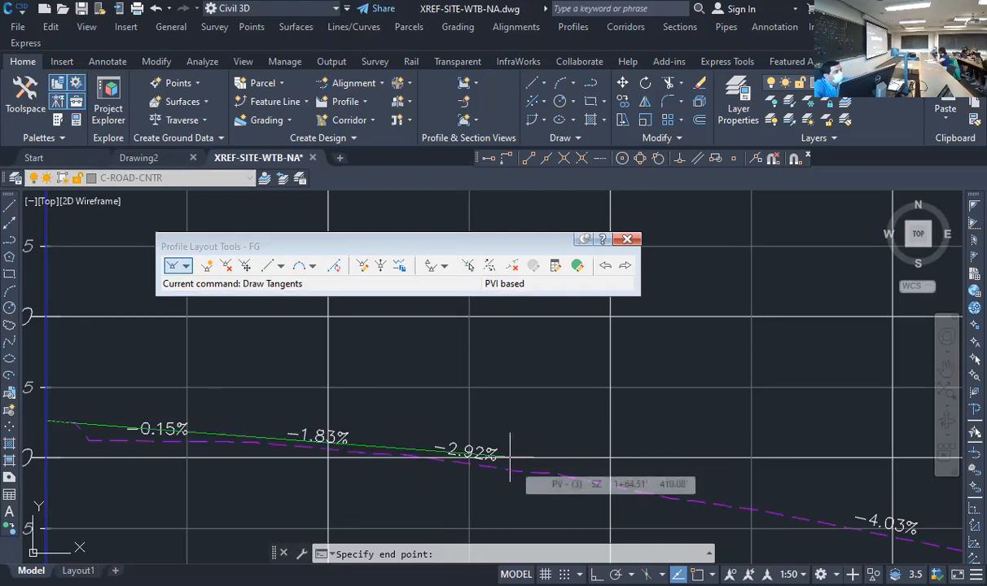
Continue the FG tangents with PVIs near stations 1+65, 4+39, 11+92 and 13+64, finishing at the existing ground line's far endpoint
key("Escape")
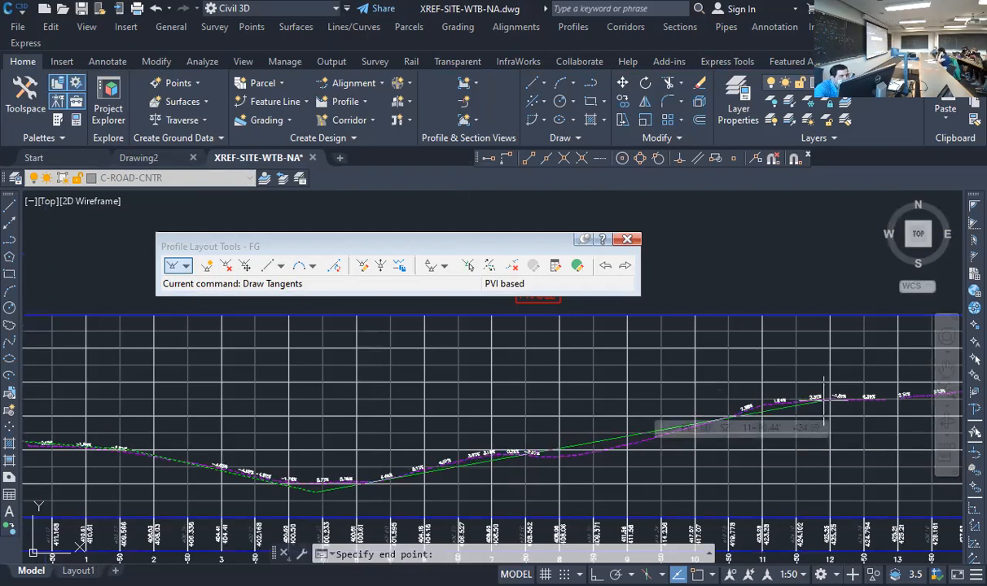
scroll(619, 363, "up", 4)
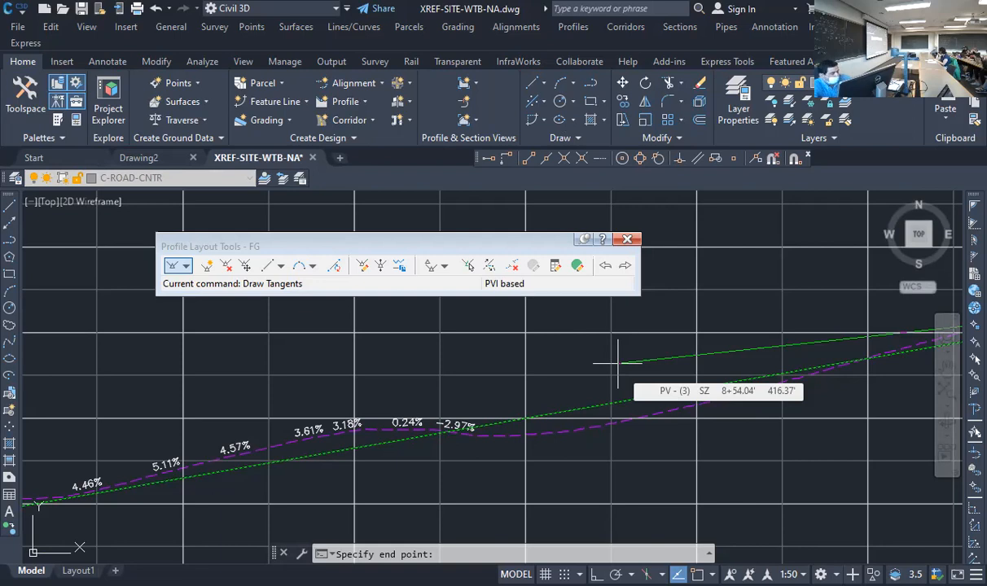
scroll(619, 362, "up", 5)
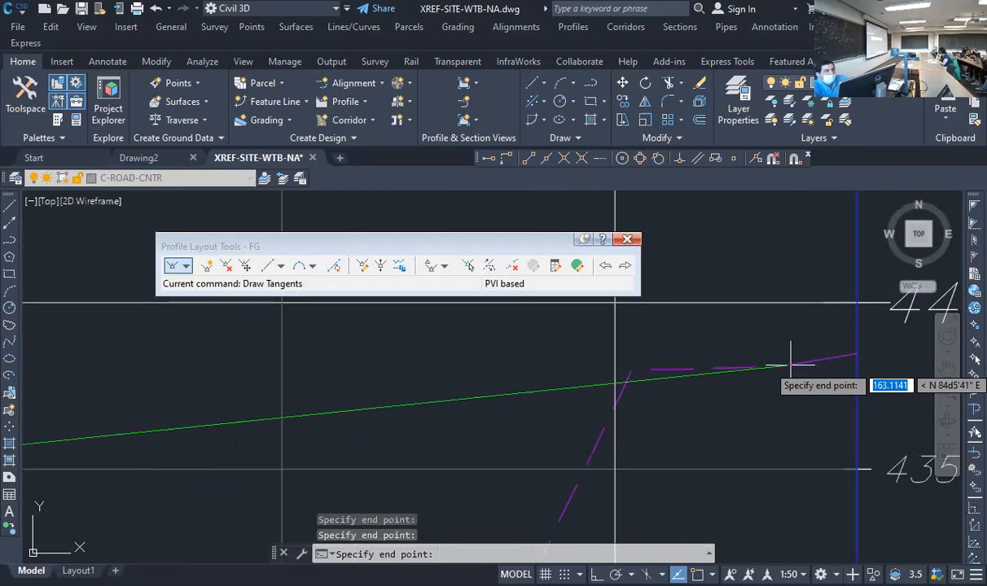
type("end")
key("Return")
left_click(857, 354)
key("Return")
Inspect the grade break labels along the FG tangents and open the profile grid view
scroll(634, 312, "down", 8)
scroll(637, 363, "down", 6)
scroll(575, 360, "up", 2)
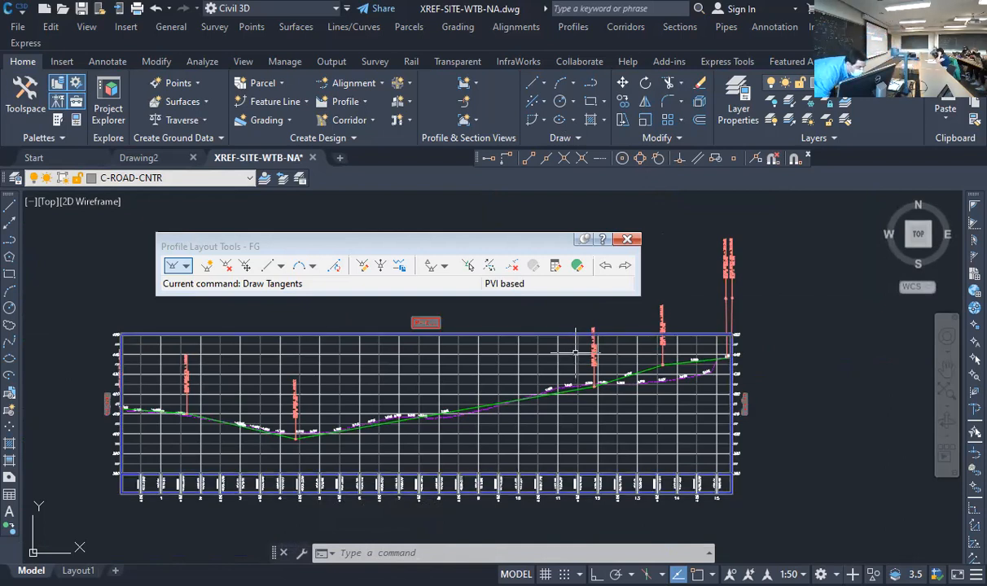
scroll(148, 400, "up", 7)
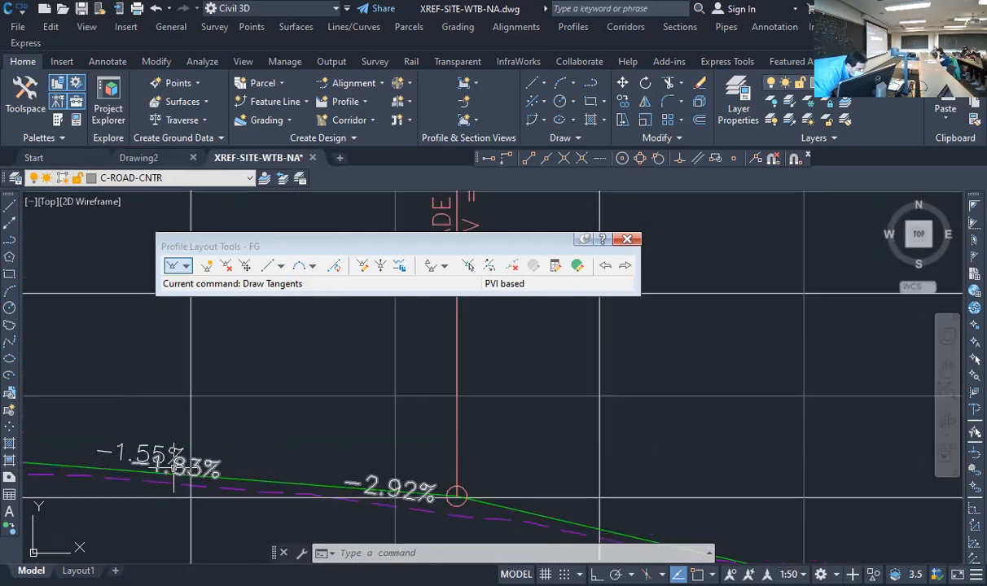
scroll(118, 420, "down", 4)
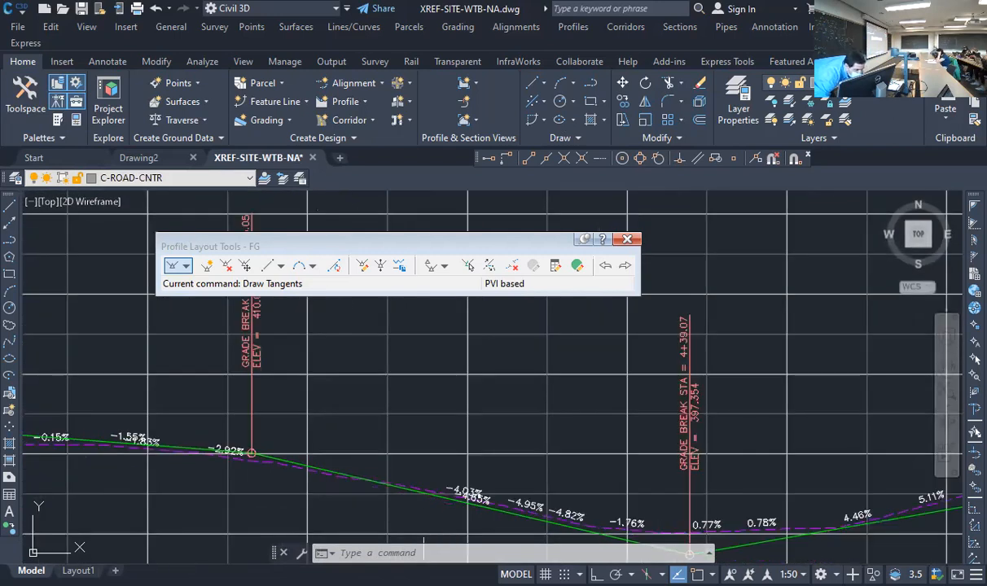
scroll(522, 463, "up", 2)
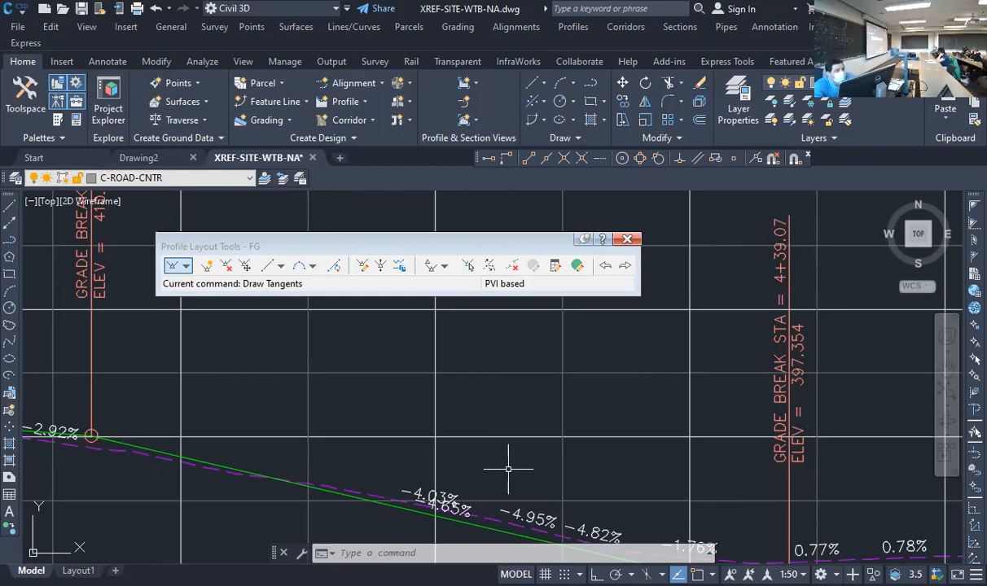
left_click_drag(344, 251, 303, 249)
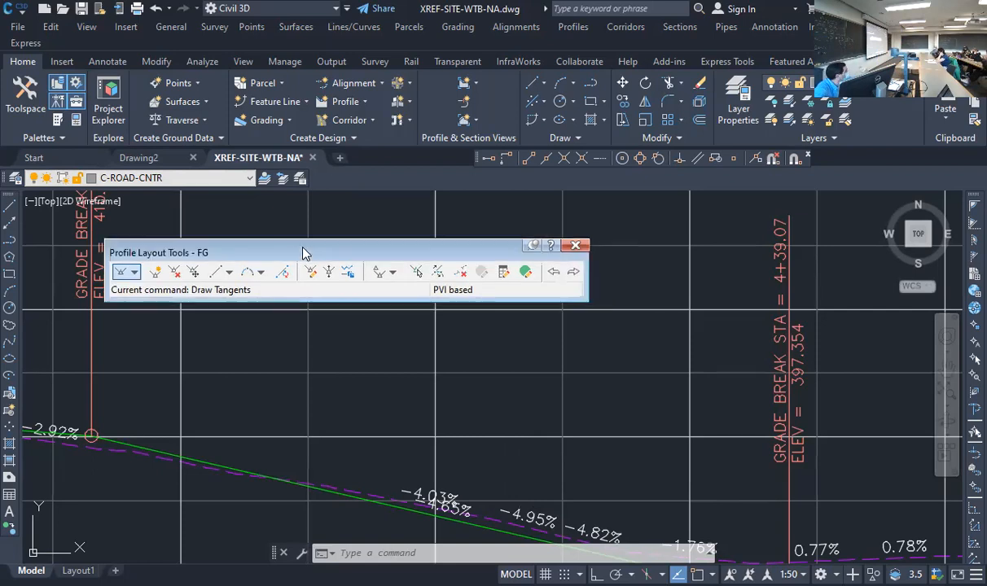
left_click(526, 274)
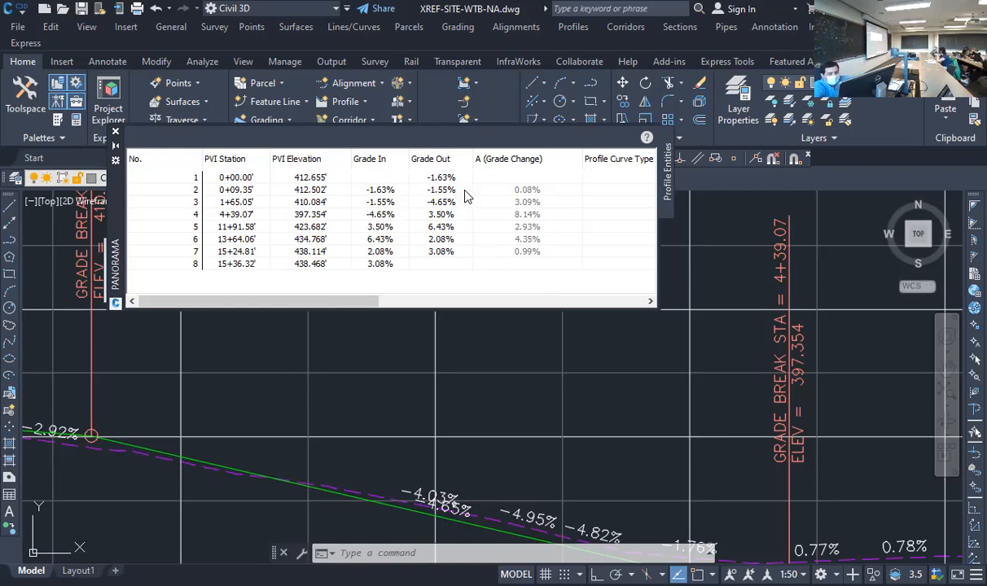
Set the outgoing grade of PVI 2 to -1.55% and of PVI 3 to -5%
double_click(441, 190)
type("-")
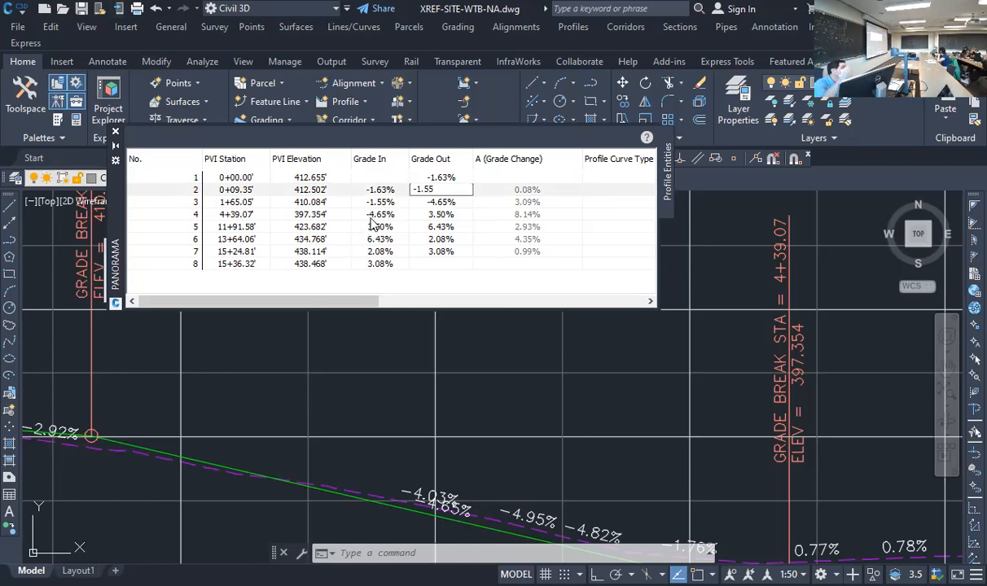
key("Return")
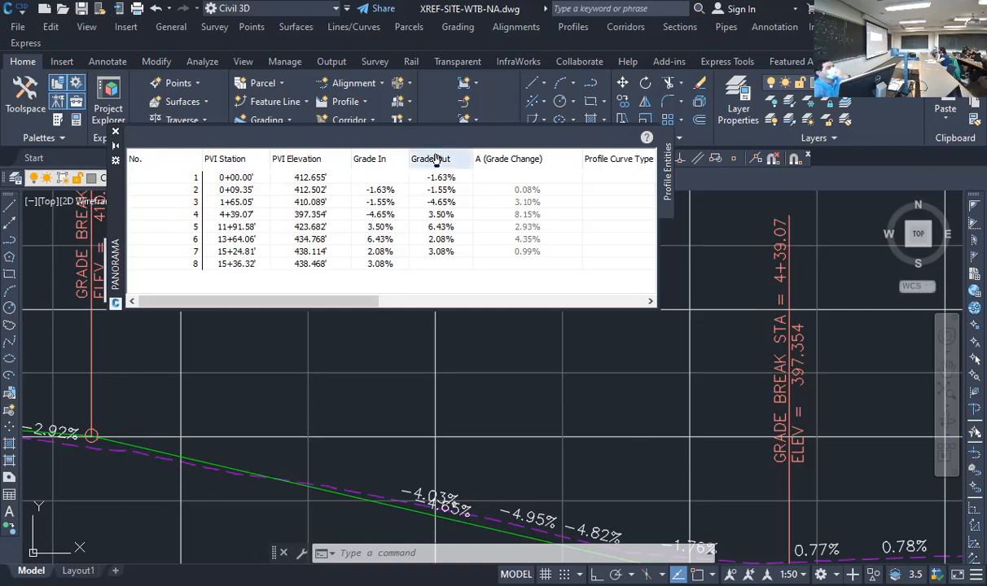
left_click(446, 204)
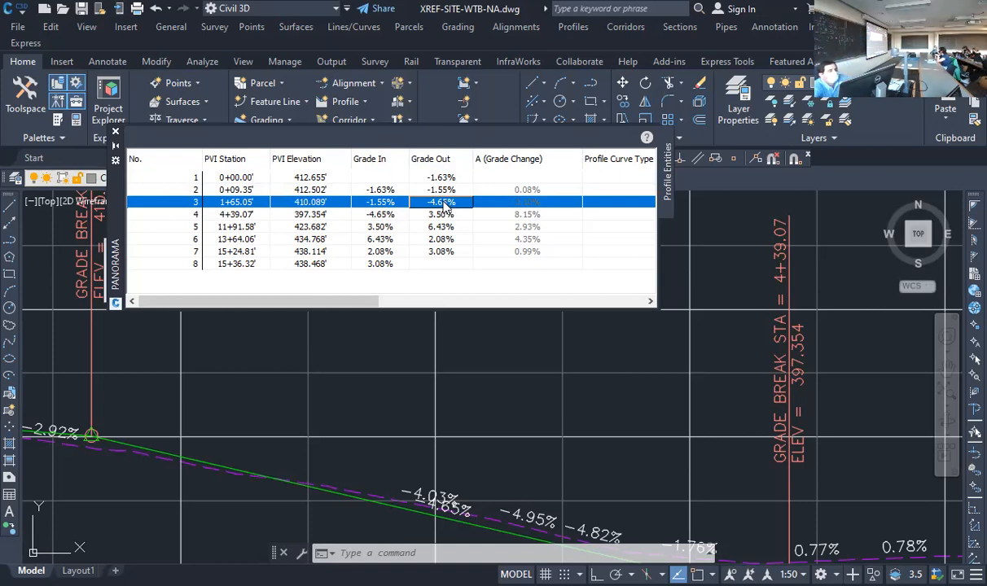
left_click(444, 203)
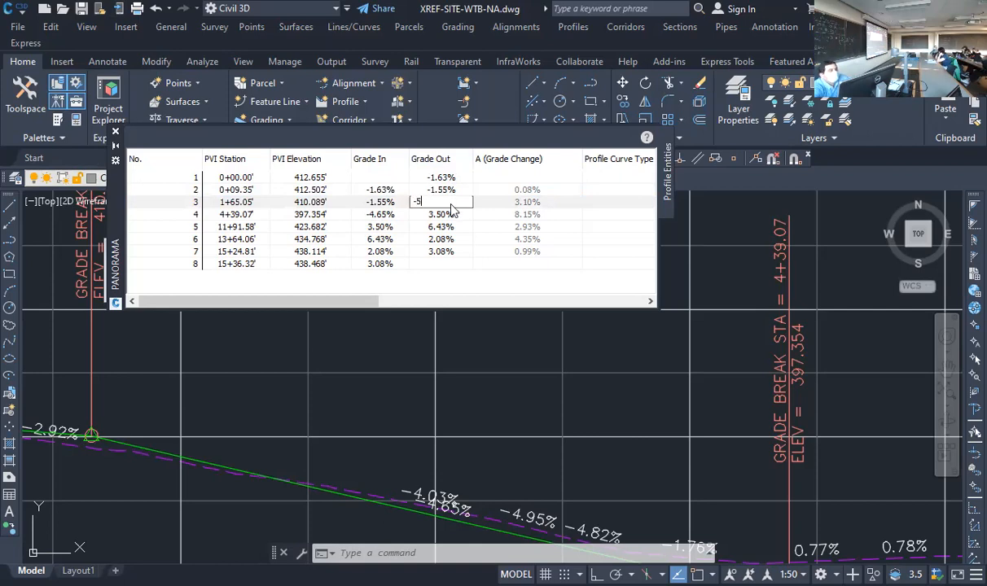
type("-5")
key("Return")
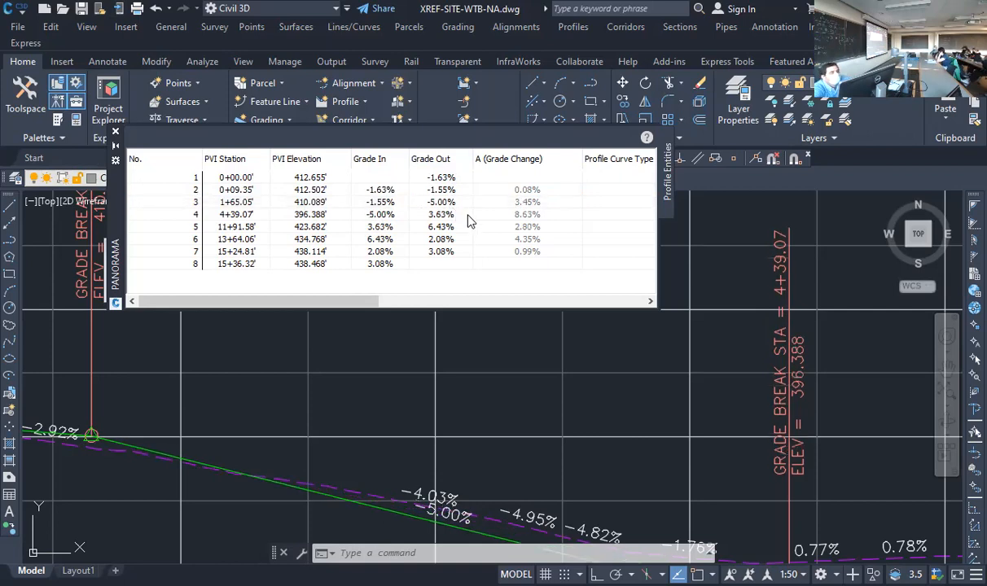
Set the outgoing grade of PVI 4 to 4% and of PVI 5 to 5%
left_click(469, 217)
left_click(469, 216)
type("4")
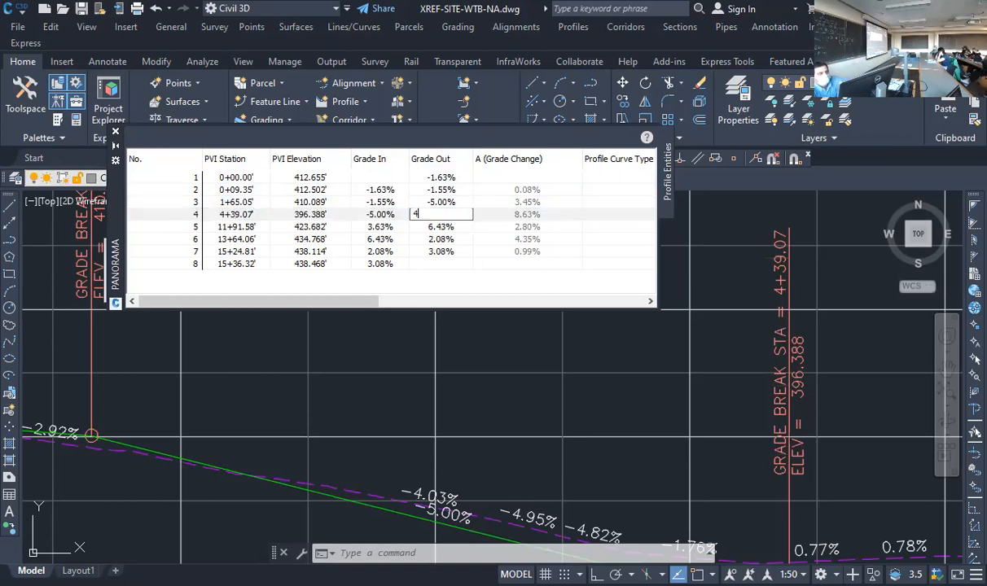
key("Return")
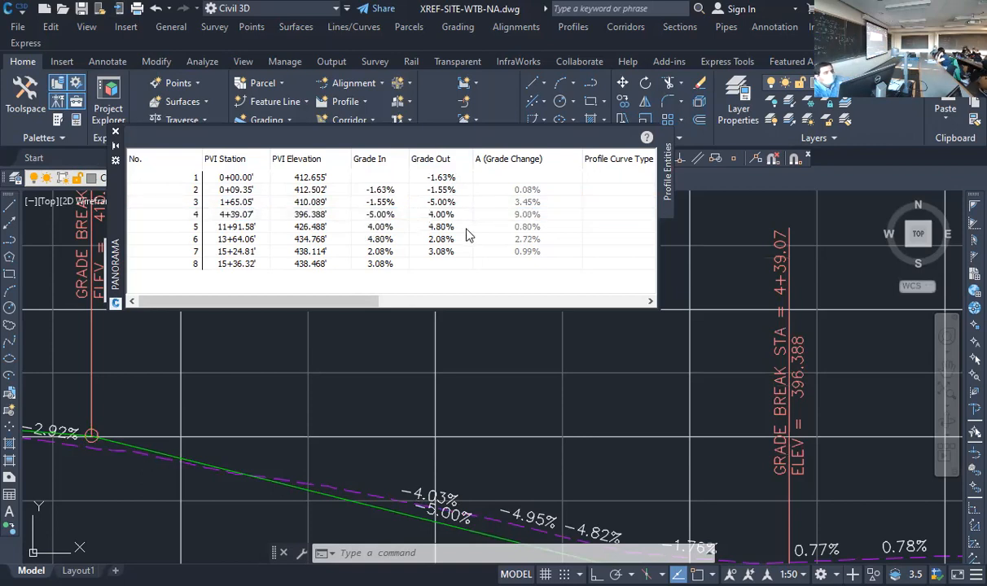
double_click(468, 231)
type("5")
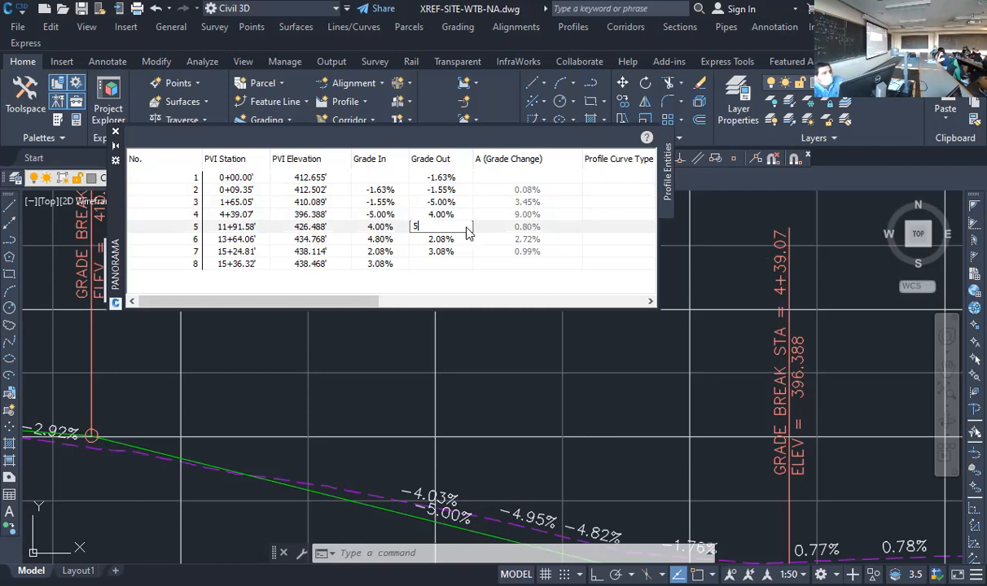
key("Return")
Set the outgoing grade of PVI 6 to 2%
left_click(468, 240)
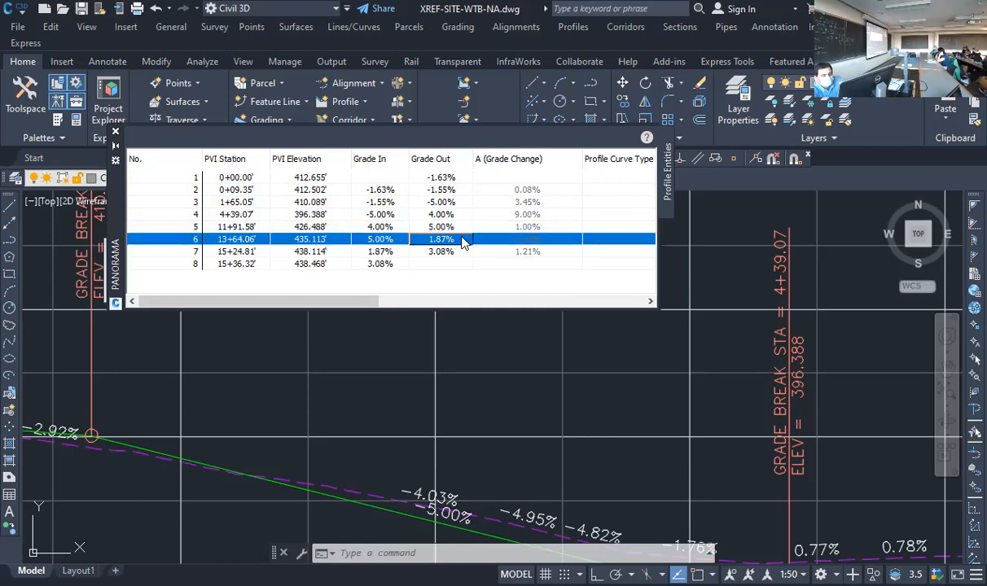
type("2")
key("Return")
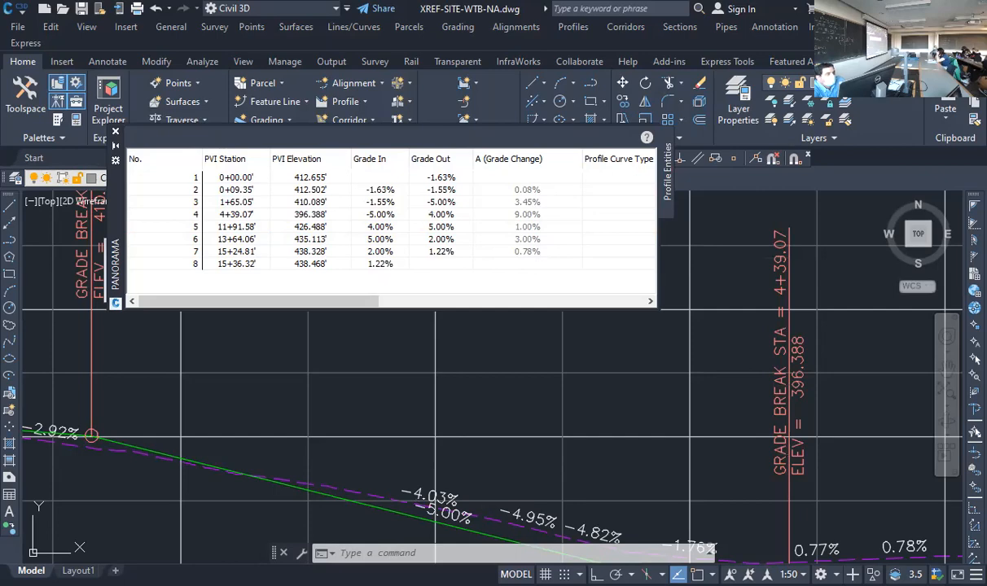
Close the profile grid view and inspect the FG tangents around the low grade break at station 4+39.07
left_click(116, 132)
scroll(472, 358, "down", 4)
scroll(678, 363, "up", 3)
scroll(679, 363, "down", 2)
scroll(440, 408, "up", 1)
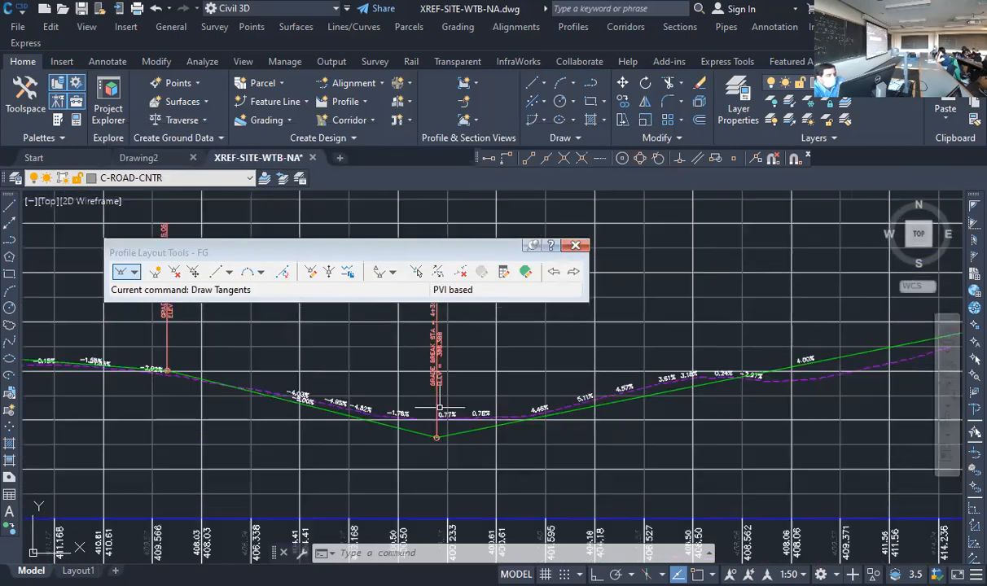
scroll(440, 407, "up", 4)
scroll(315, 441, "down", 2)
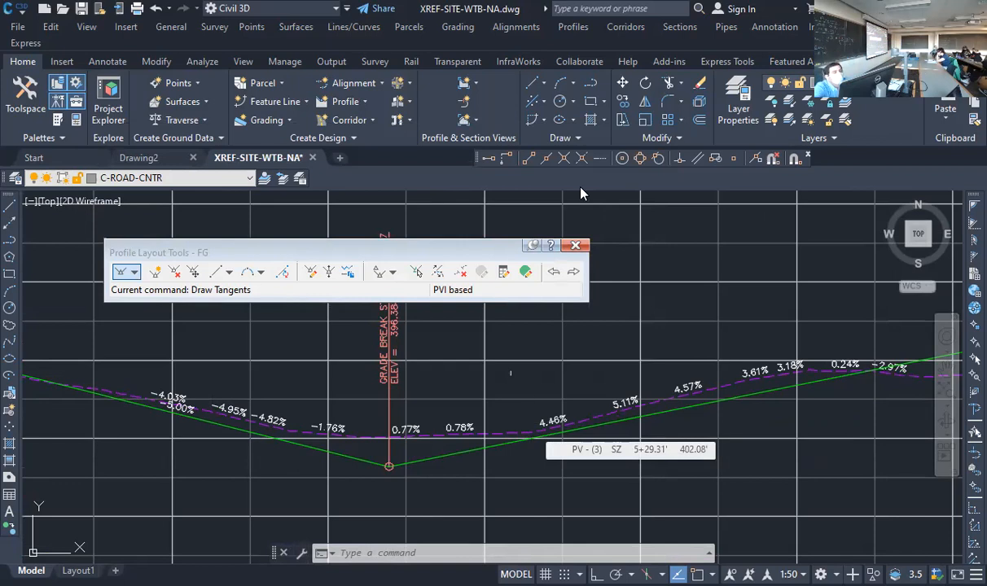
Reopen the profile grid view, move the layout tools clear of it, and set the incoming grade of PVI 8 to 3.09%
left_click(527, 273)
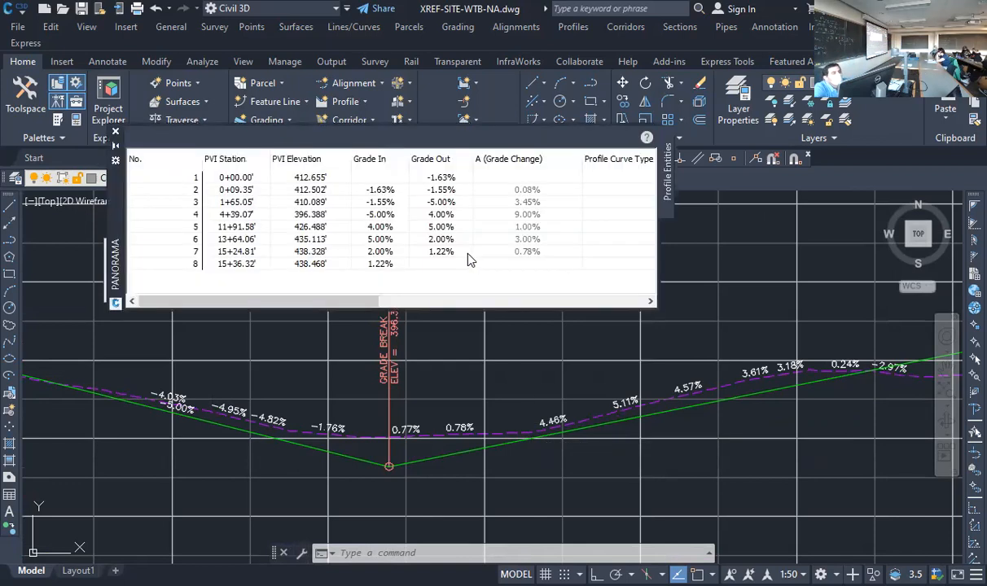
left_click(382, 269)
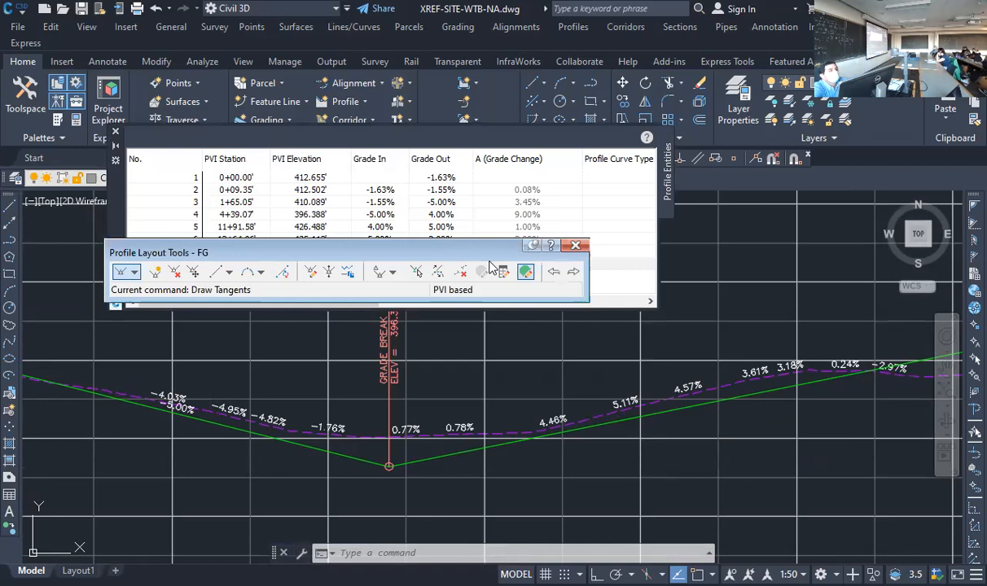
left_click_drag(397, 254, 391, 398)
left_click(405, 269)
left_click(403, 266)
type("3")
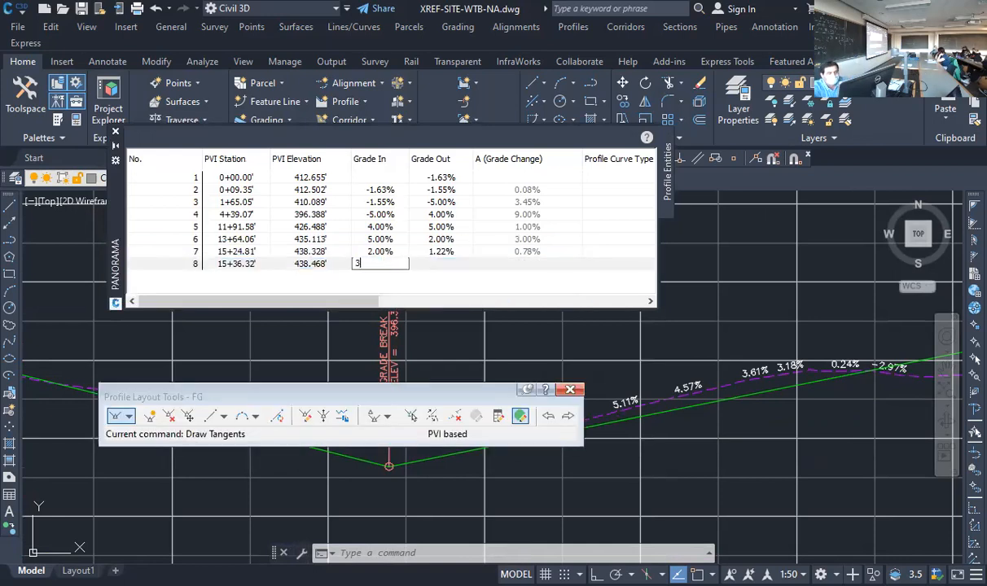
type(".09")
key("Return")
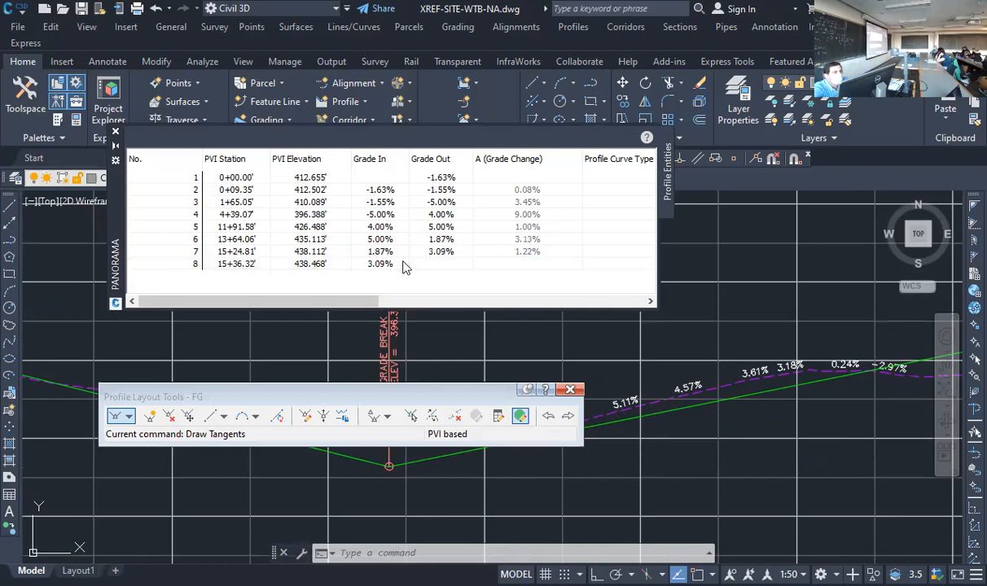
Round the incoming grade of PVI 8 to 3%
left_click(399, 265)
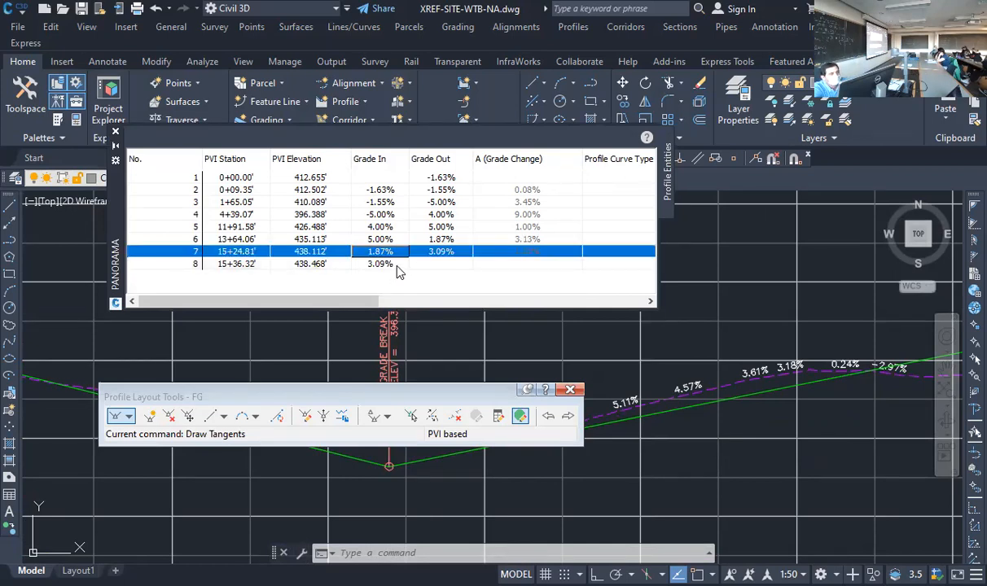
left_click(398, 265)
type("3")
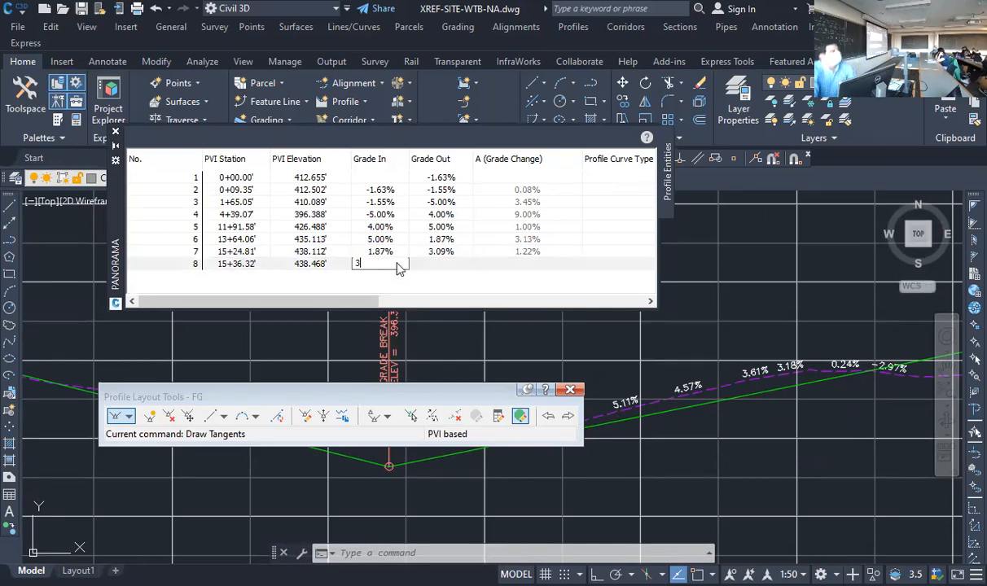
key("Return")
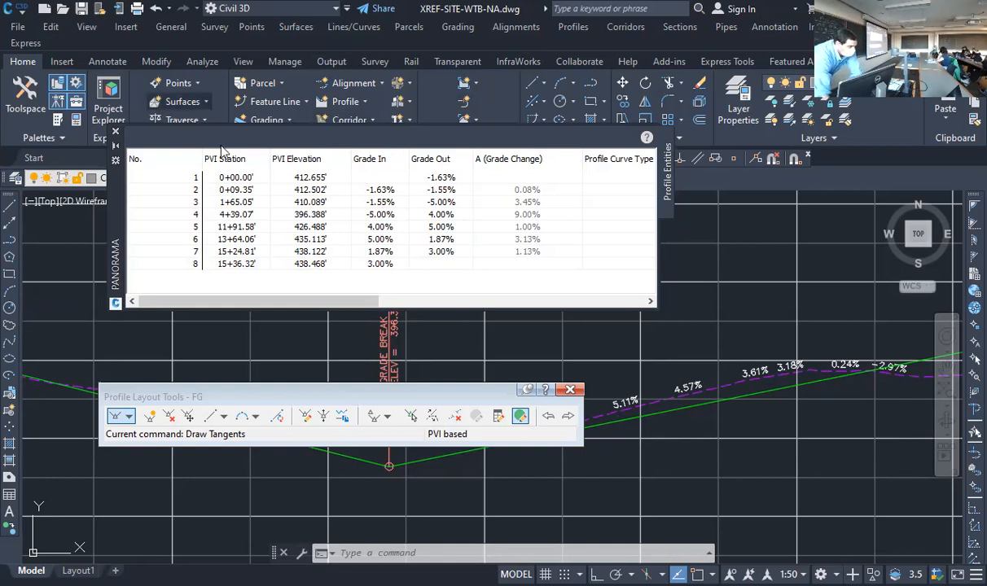
Clear the profile grid view out of the way and compare the adjusted FG tangents with the existing ground along Pardee
scroll(624, 372, "down", 5)
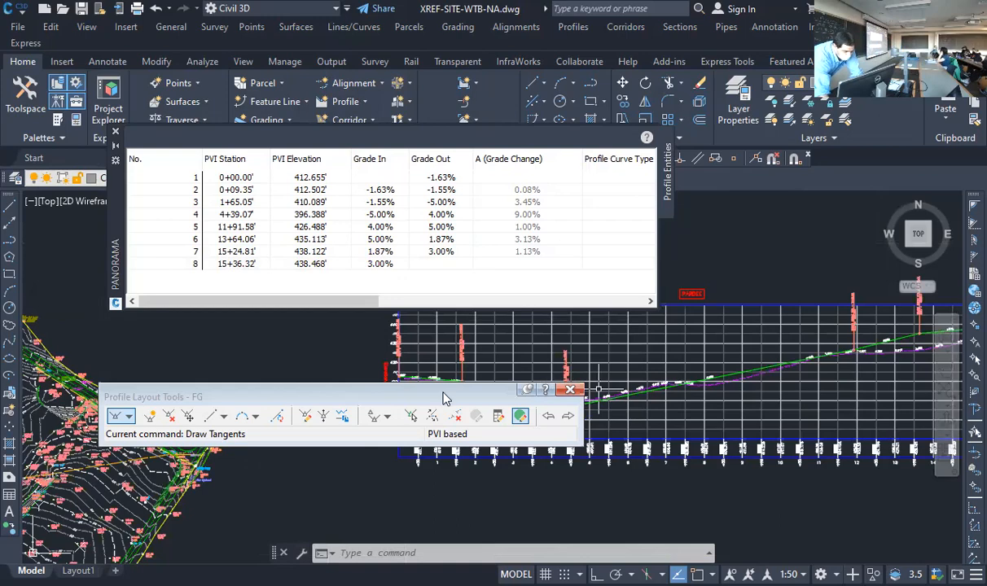
left_click_drag(442, 394, 490, 477)
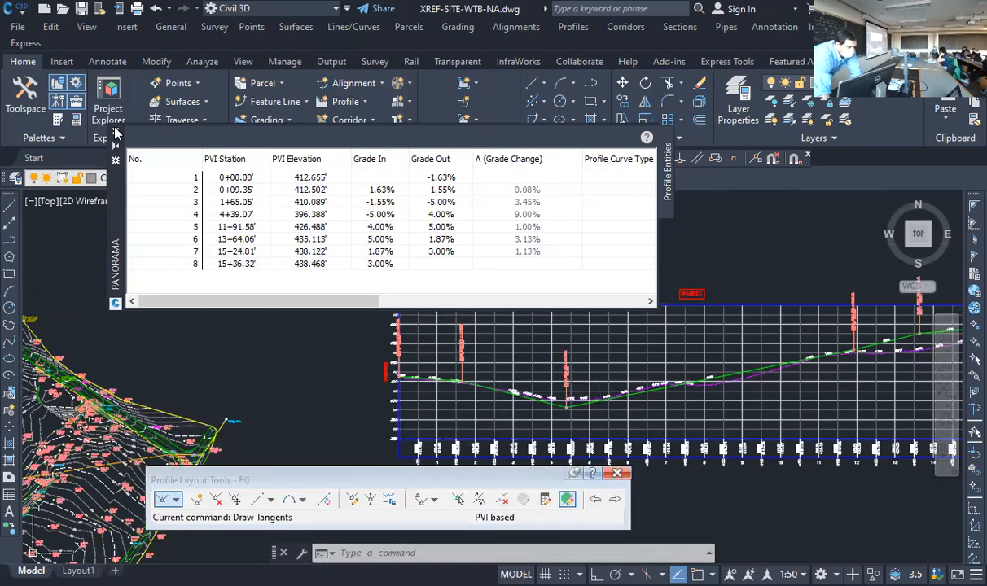
left_click(115, 132)
scroll(337, 362, "down", 4)
scroll(418, 444, "up", 8)
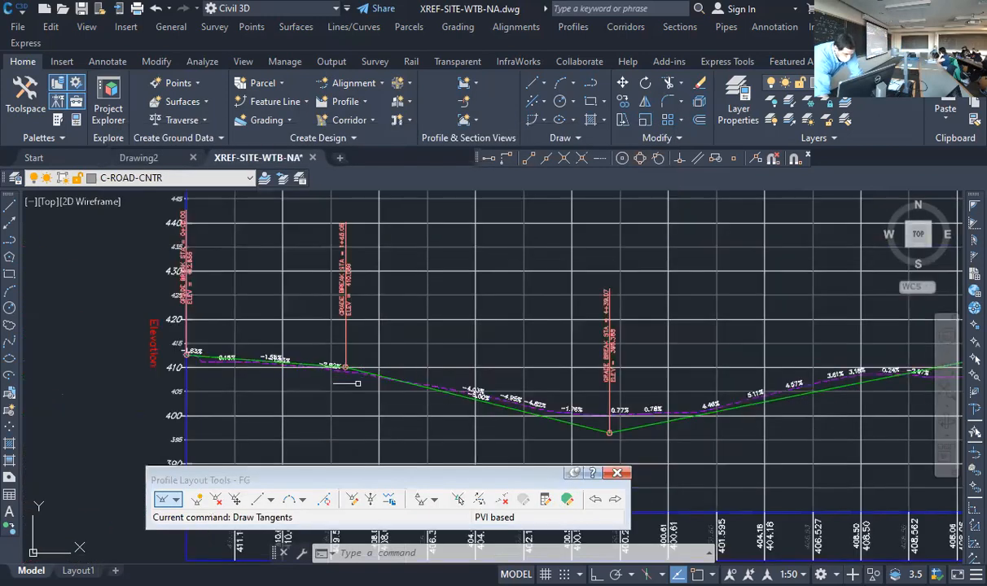
scroll(613, 353, "down", 4)
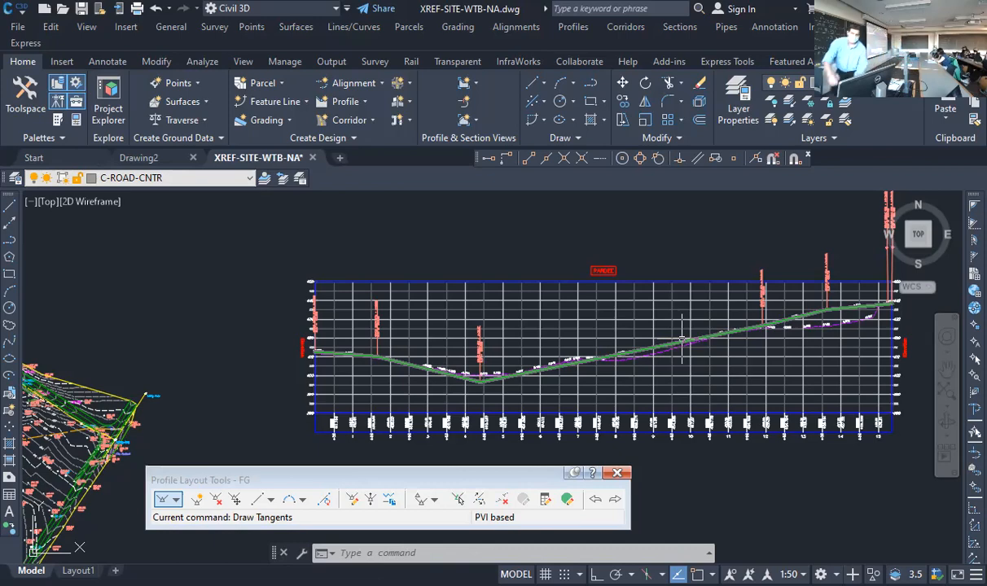
Examine the FG tangents and their grade labels at the far end of the profile, beyond station 13+64
scroll(892, 305, "up", 2)
scroll(892, 305, "up", 2)
scroll(864, 343, "down", 5)
scroll(273, 394, "up", 5)
scroll(273, 394, "up", 10)
scroll(324, 352, "down", 10)
scroll(300, 359, "down", 3)
scroll(814, 321, "up", 10)
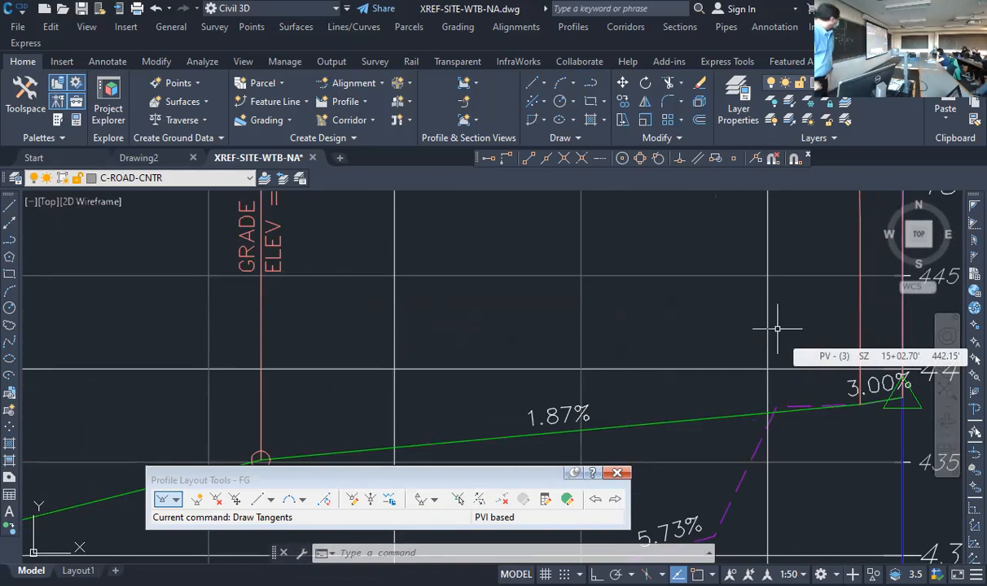
scroll(550, 359, "down", 2)
scroll(551, 359, "down", 5)
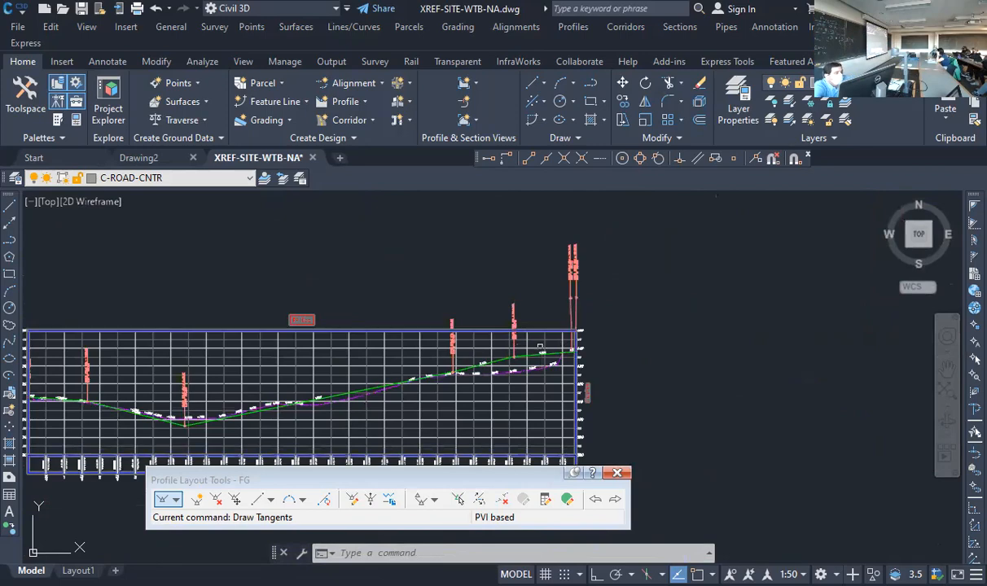
Bring up the vertical curve types for the FG profile near the sag at station 4+39.07
scroll(280, 407, "up", 6)
scroll(244, 399, "down", 4)
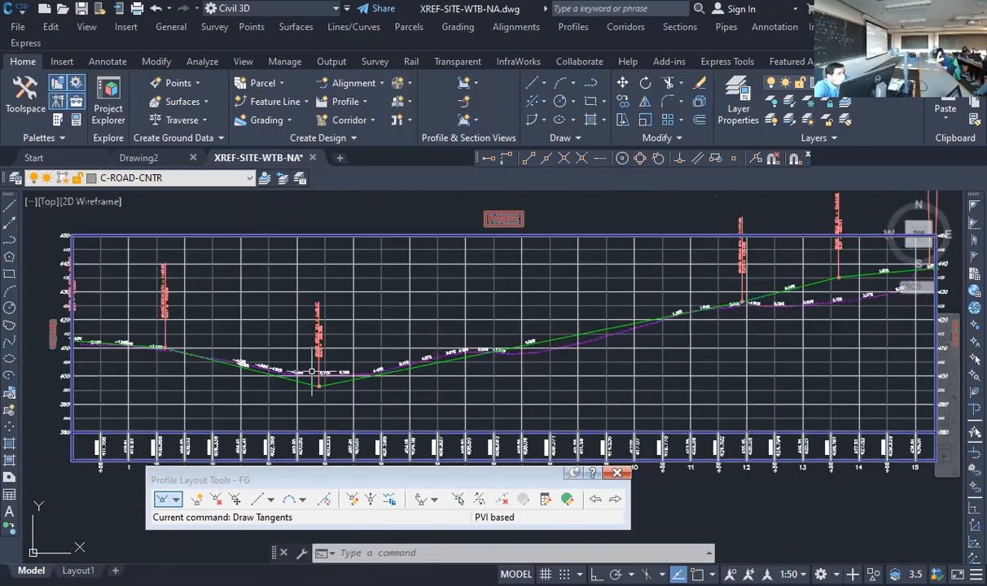
scroll(321, 395, "up", 4)
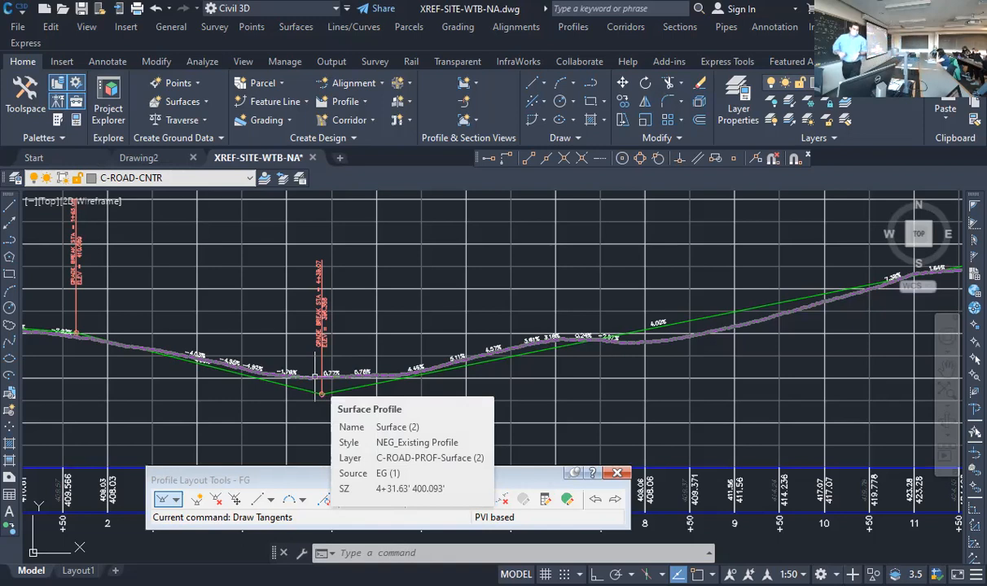
left_click(303, 500)
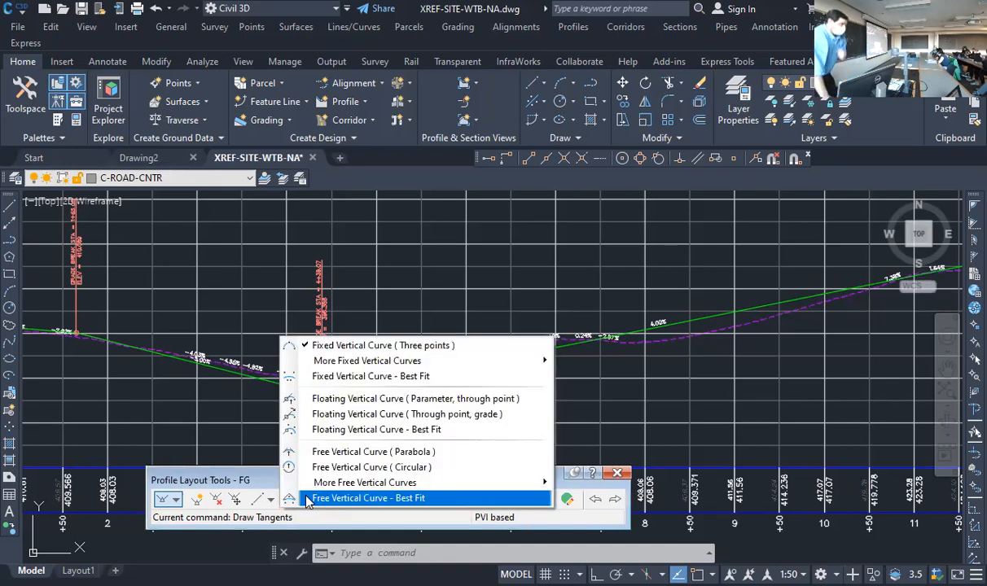
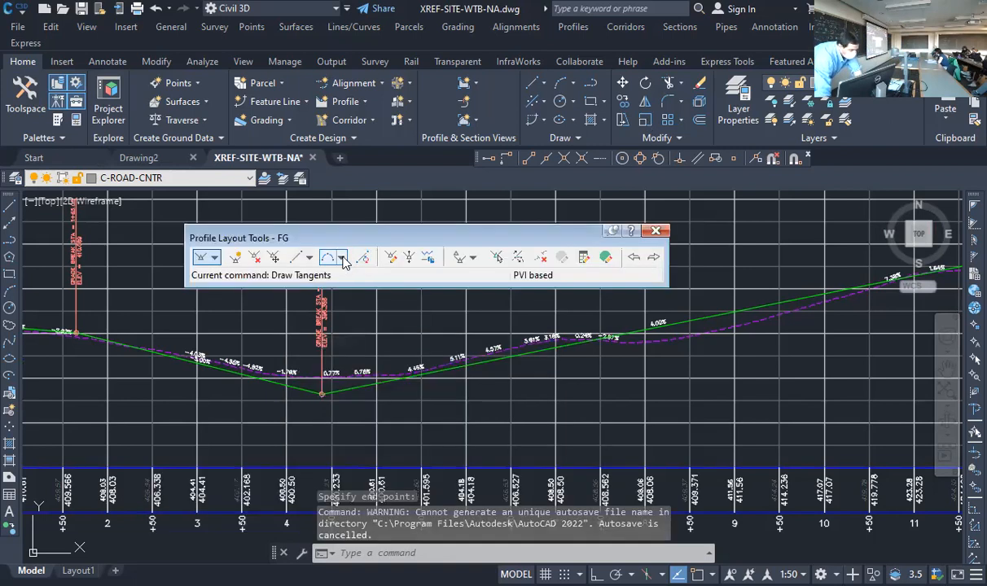
Add a free parabolic vertical curve with the 200 ft default length between the FG tangents meeting at station 4+39.07
left_click(344, 261)
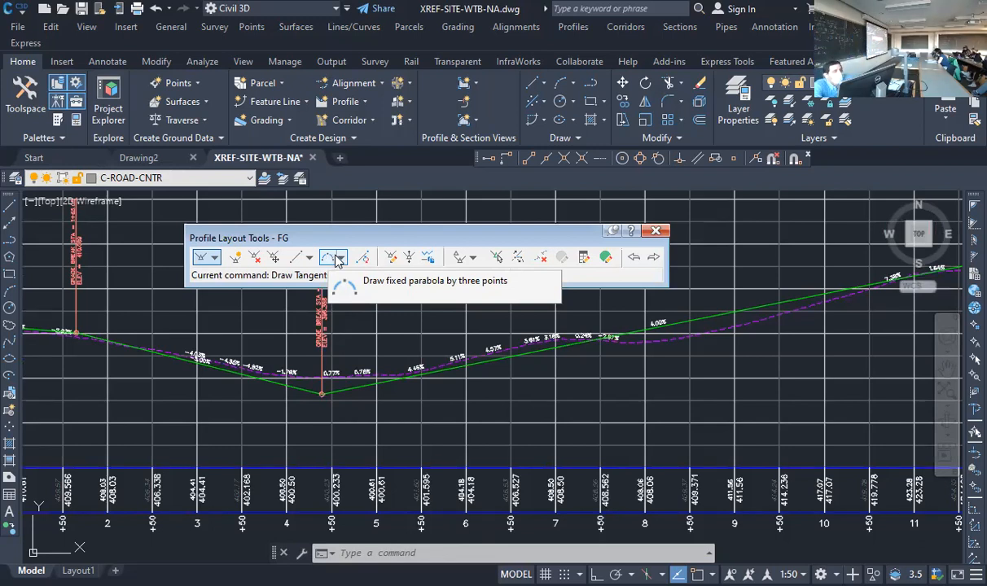
left_click(346, 258)
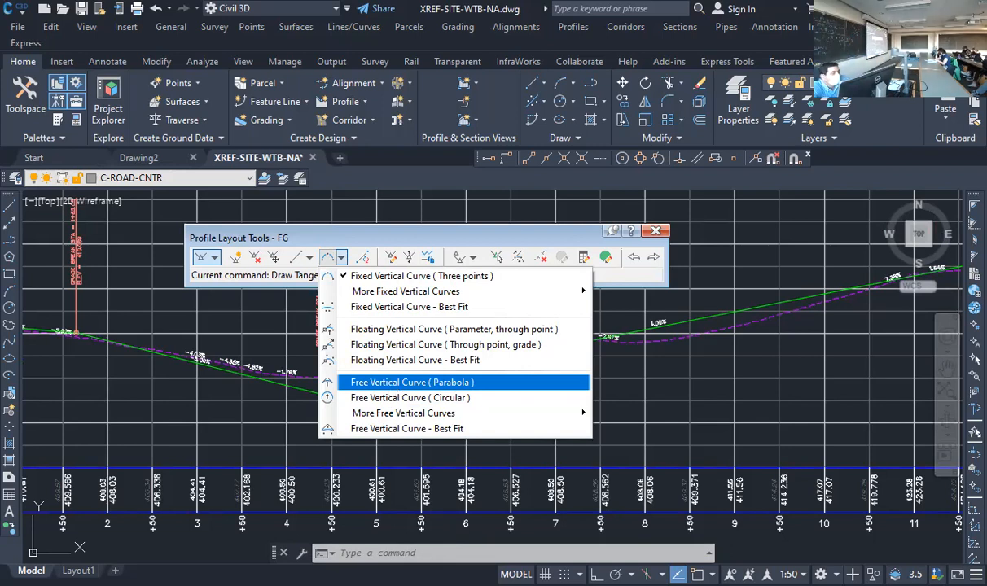
left_click(412, 382)
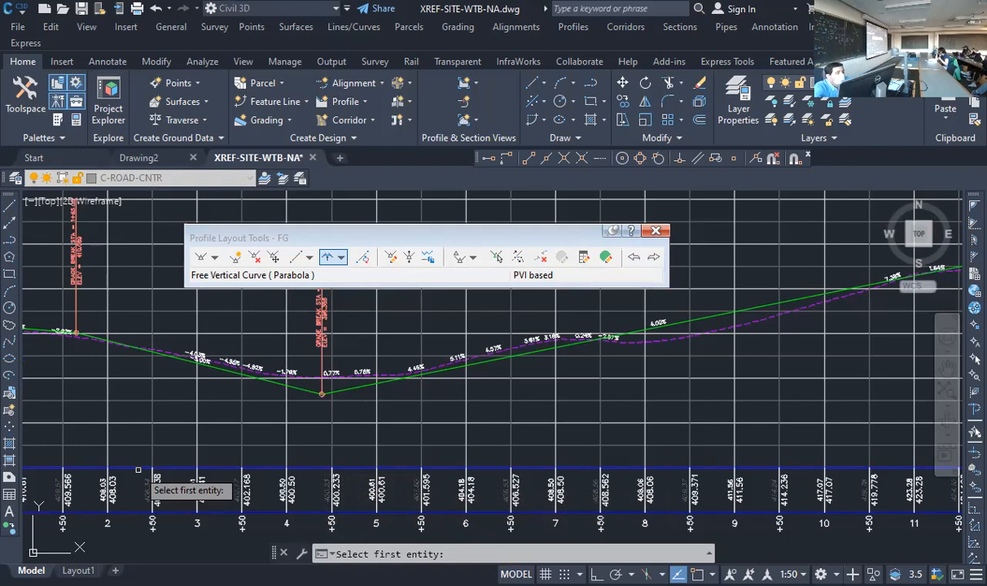
left_click(296, 389)
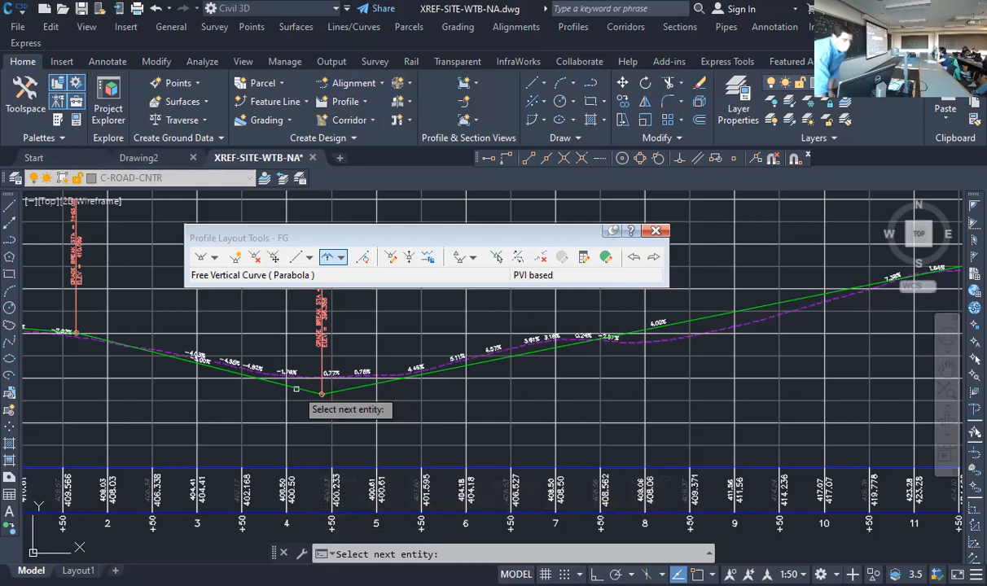
left_click(357, 383)
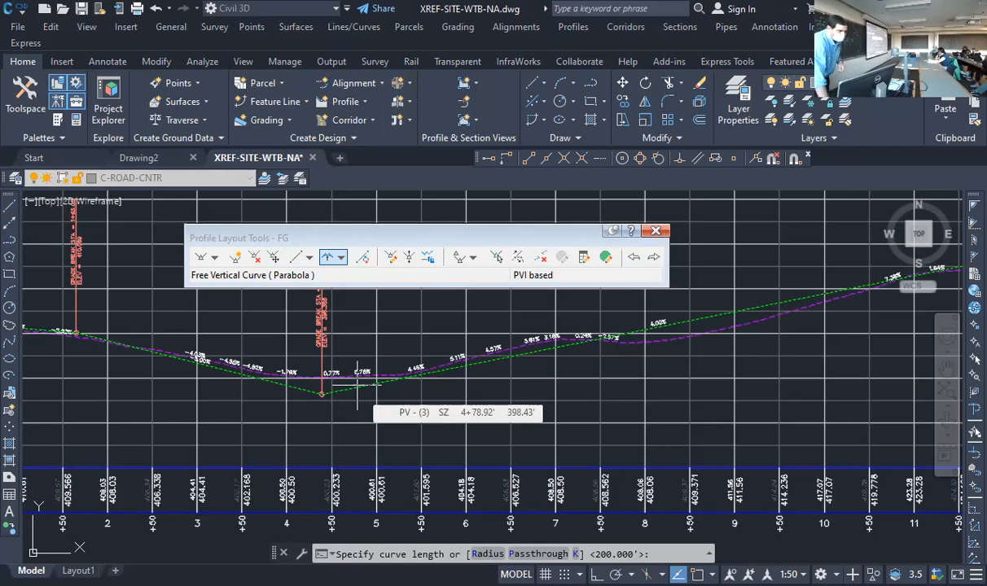
key("Return")
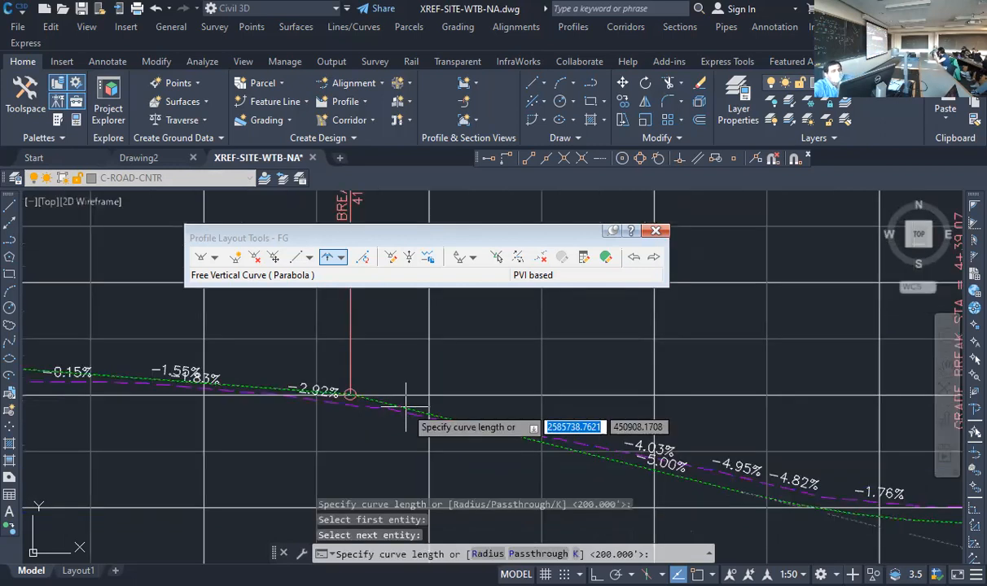
Add a 100 ft free parabolic vertical curve at the FG grade break at station 1+65.05
type("100")
key("Return")
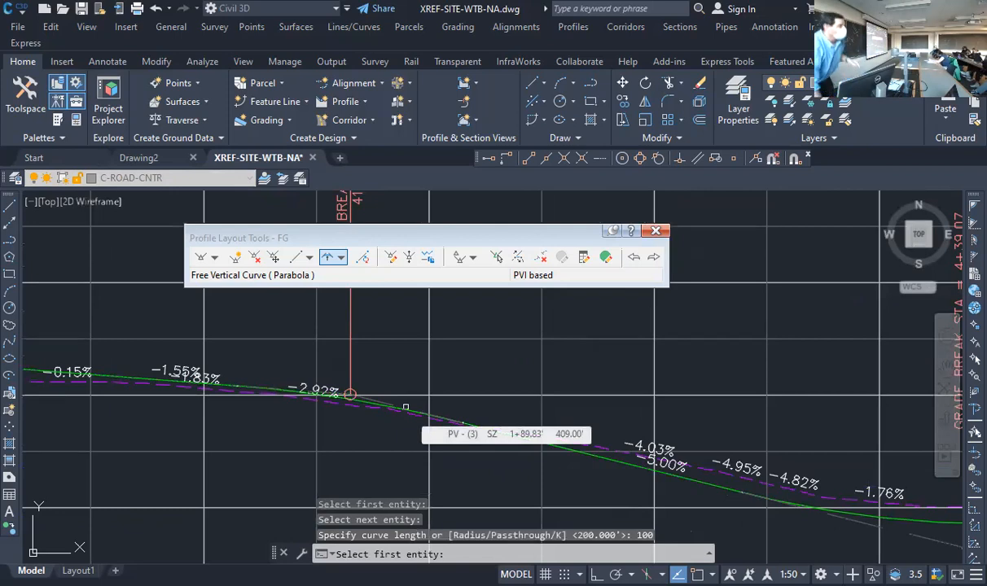
key("Return")
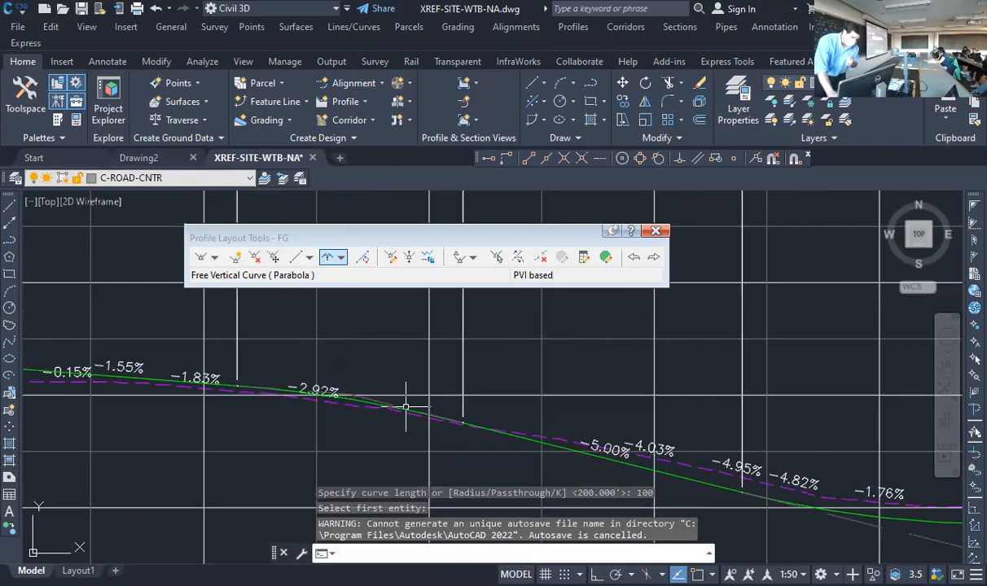
Examine the labels of both new vertical curves above the profile view and close the profile layout tools
scroll(406, 406, "down", 10)
scroll(365, 339, "up", 10)
scroll(374, 326, "up", 2)
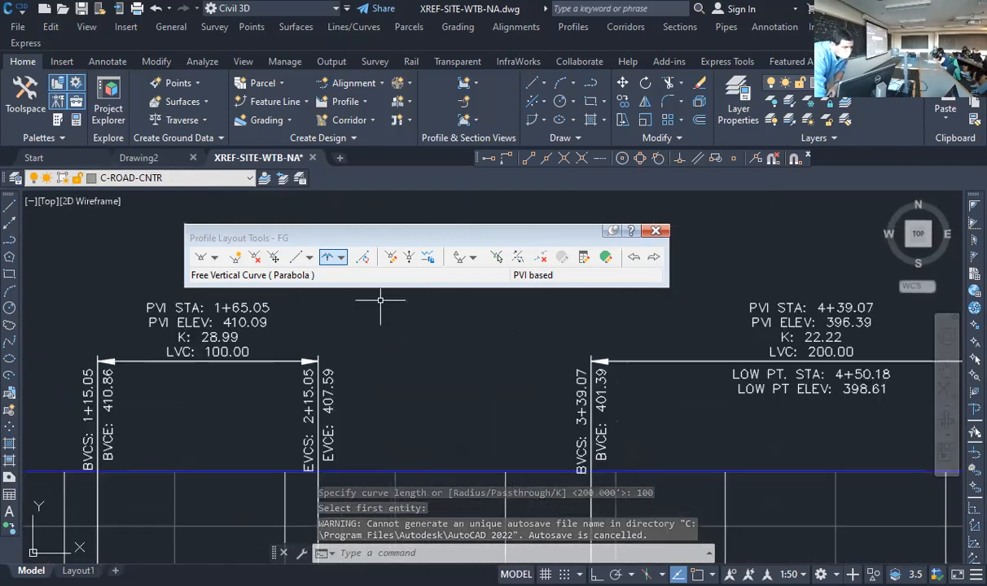
scroll(386, 301, "down", 2)
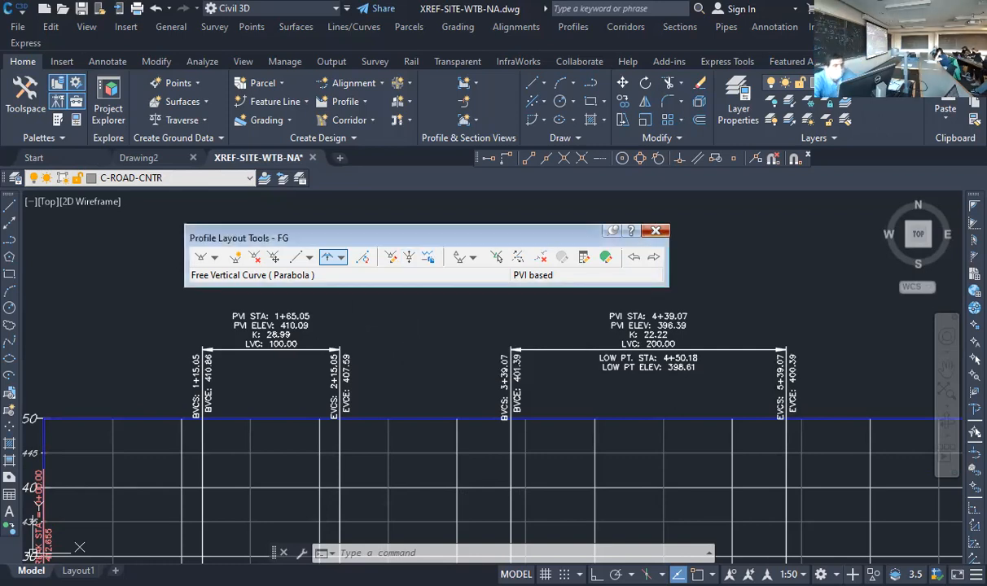
left_click(655, 231)
scroll(482, 281, "down", 6)
scroll(686, 344, "up", 2)
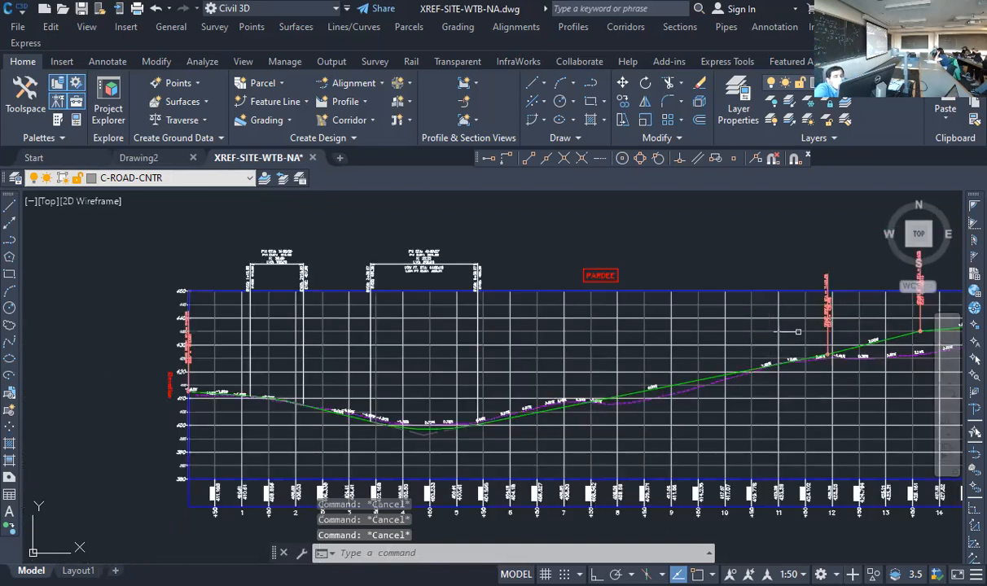
Reopen the FG profile's geometry for editing with the profile layout tools
scroll(875, 340, "up", 2)
left_click(884, 358)
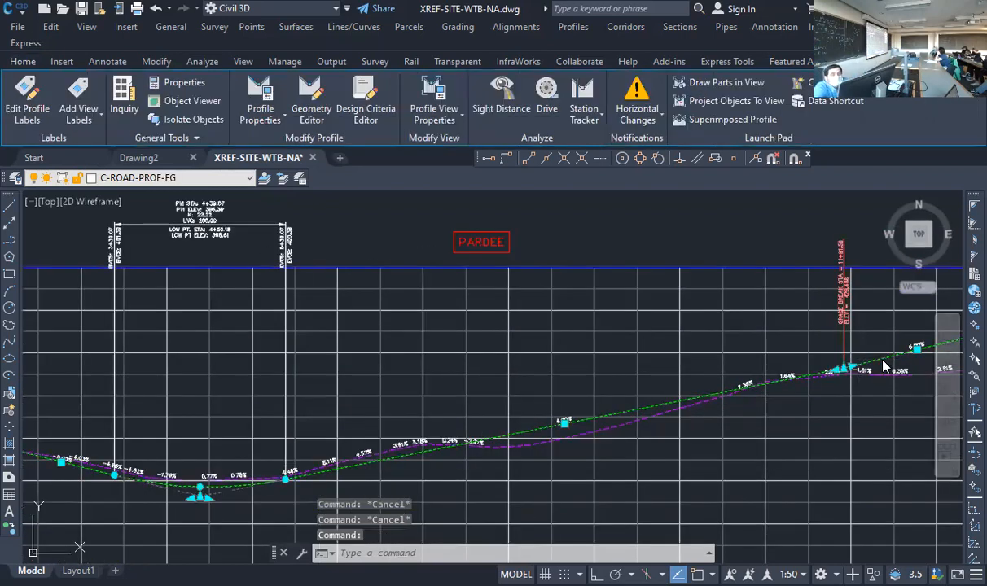
right_click(886, 367)
left_click(879, 241)
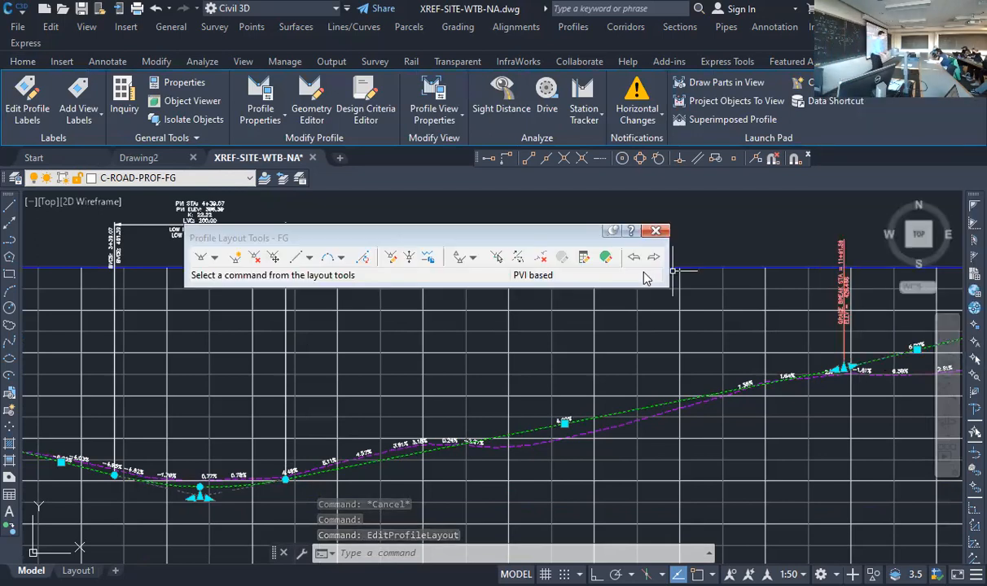
key("Escape")
key("Escape")
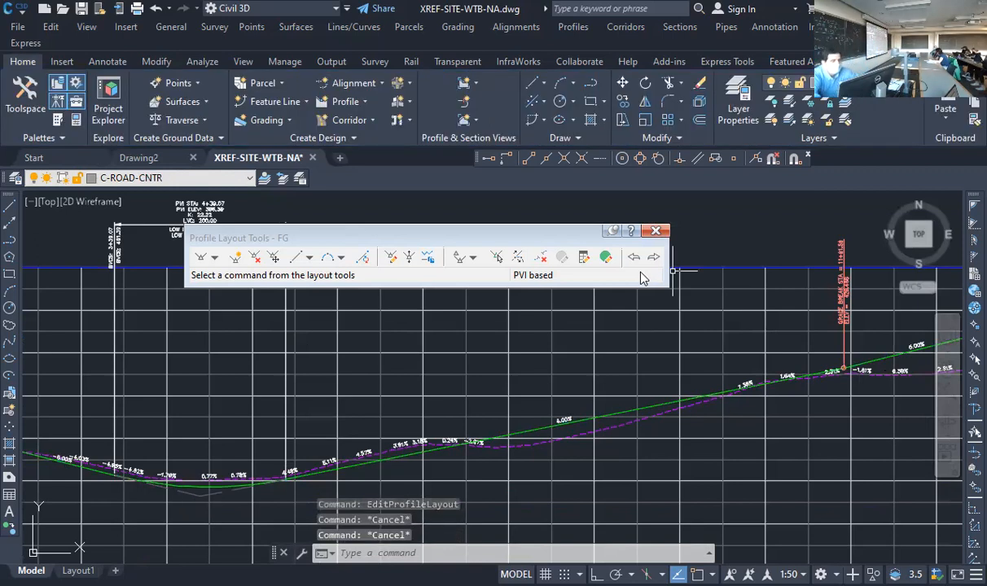
left_click(631, 411)
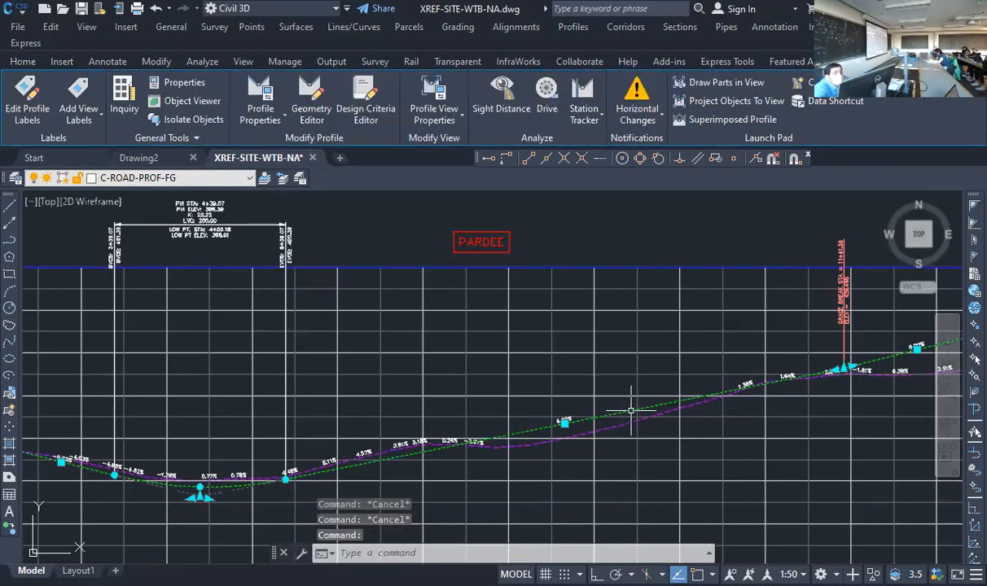
right_click(633, 417)
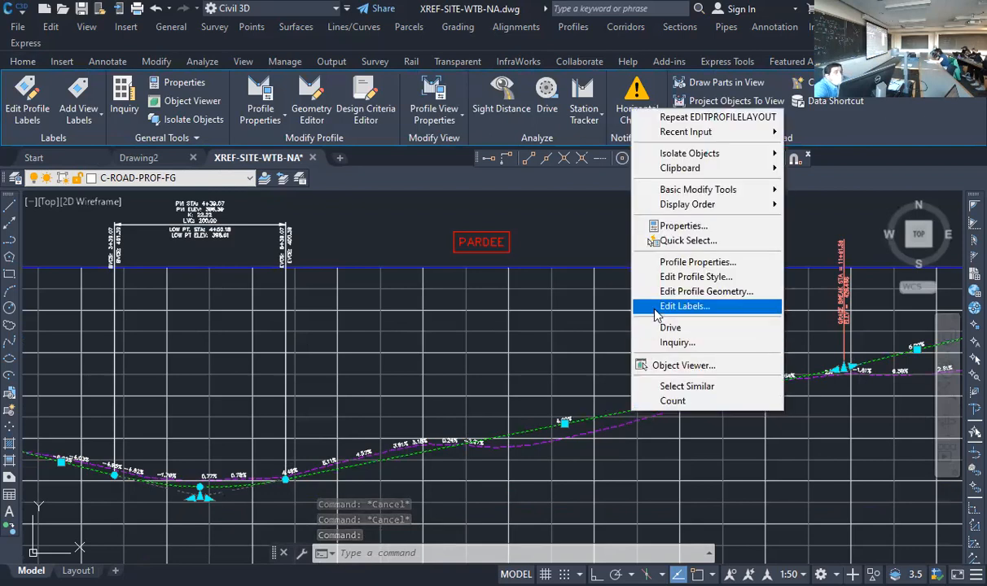
left_click(684, 295)
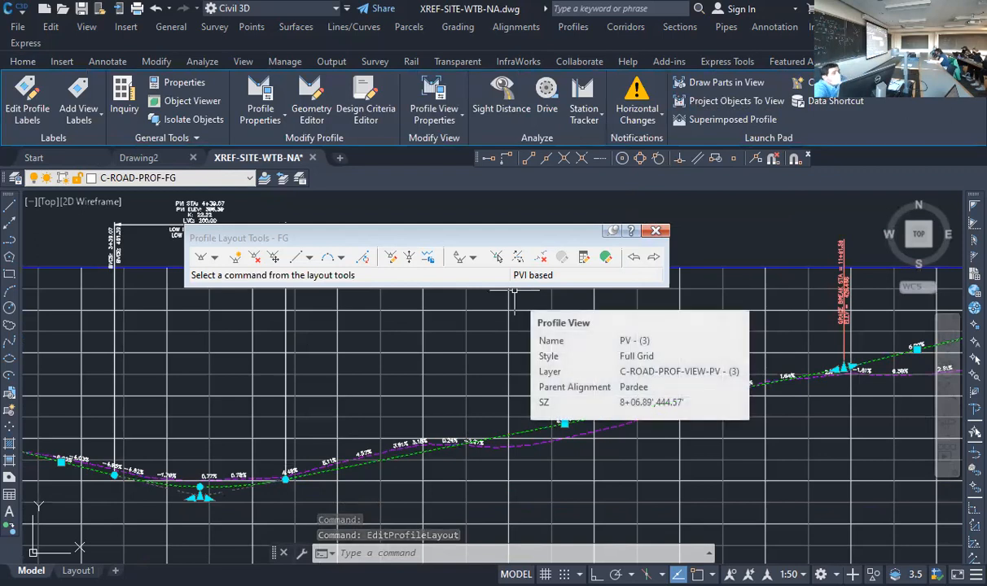
left_click(606, 258)
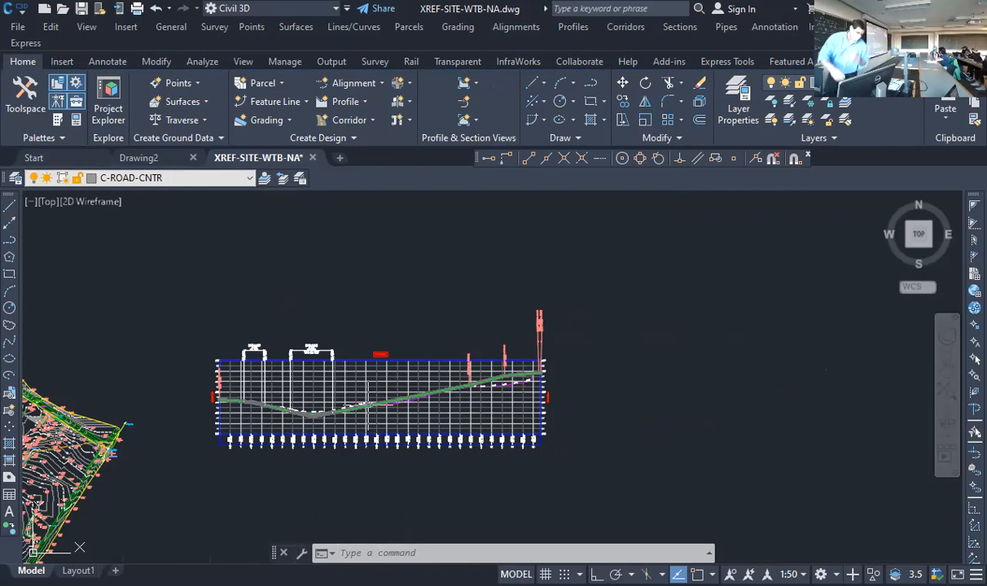
scroll(393, 423, "up", 2)
scroll(393, 424, "up", 8)
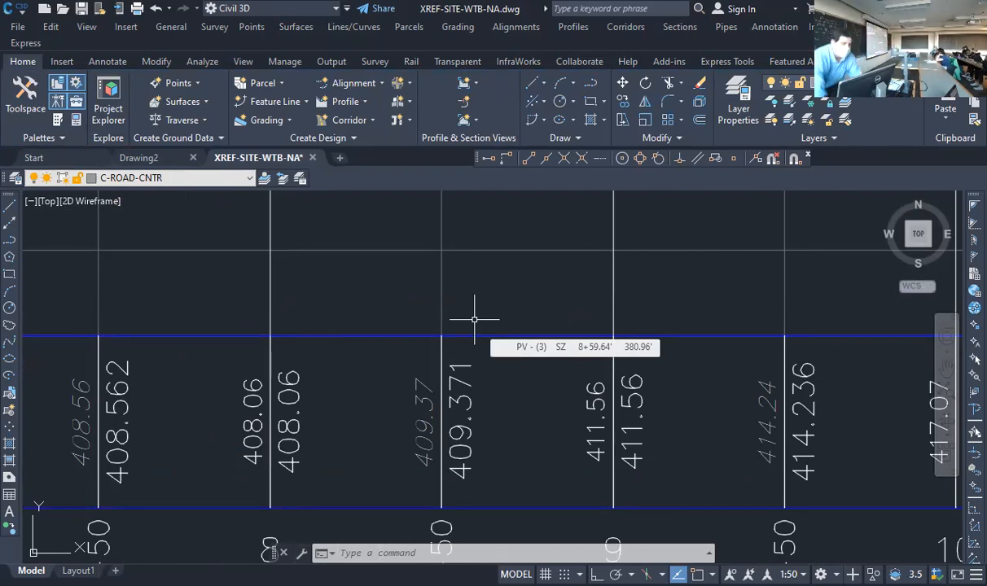
left_click(463, 361)
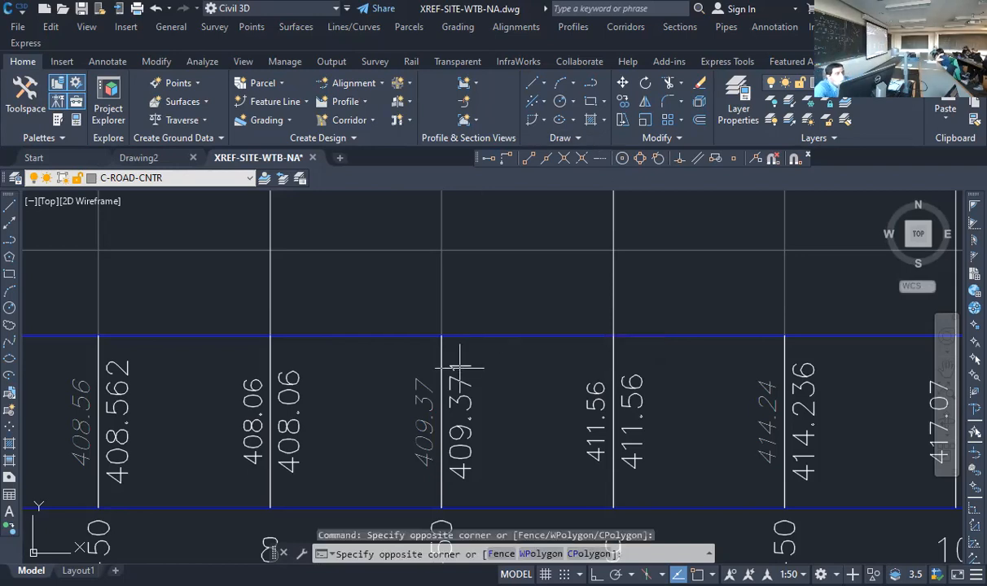
left_click(460, 368)
right_click(462, 369)
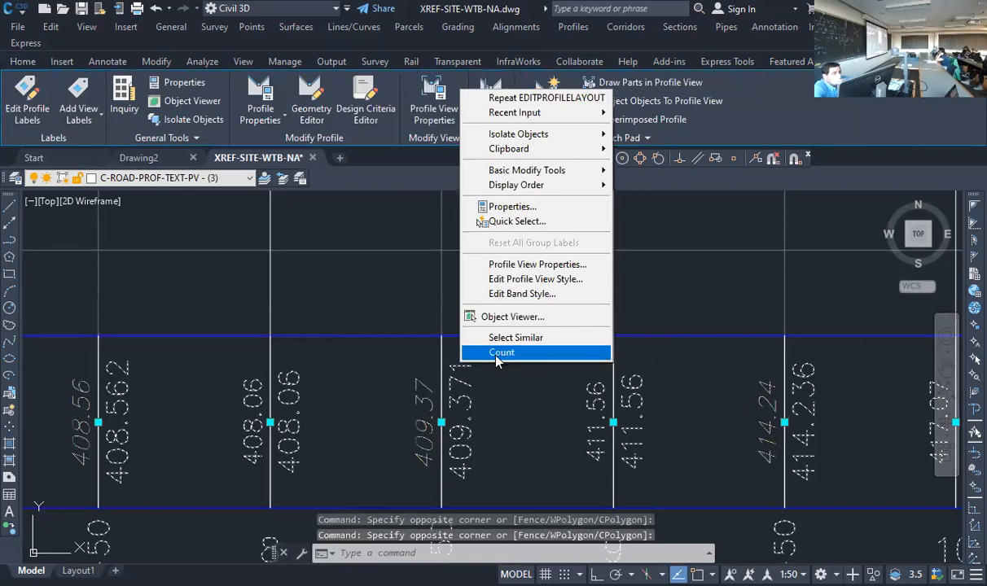
left_click(562, 281)
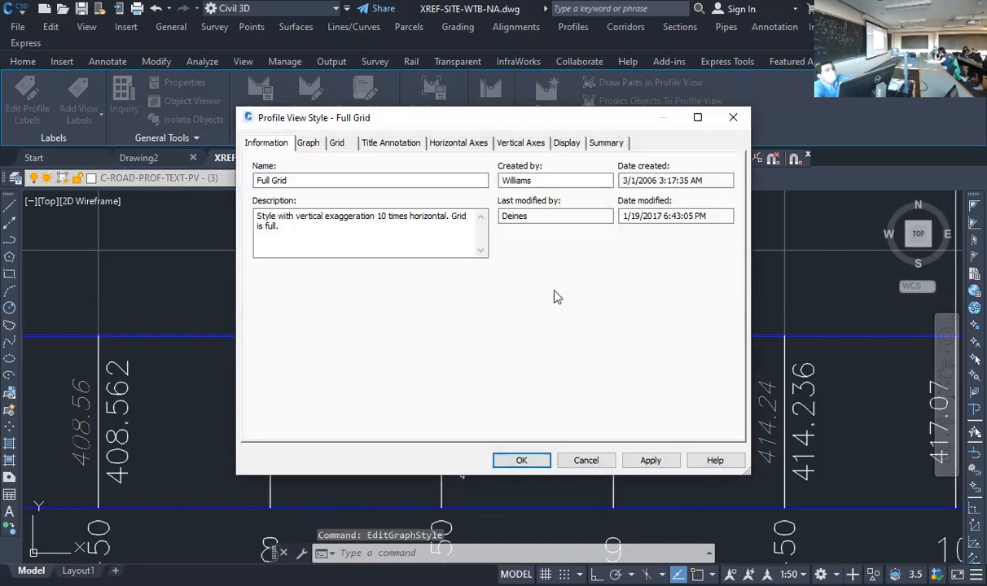
left_click(586, 460)
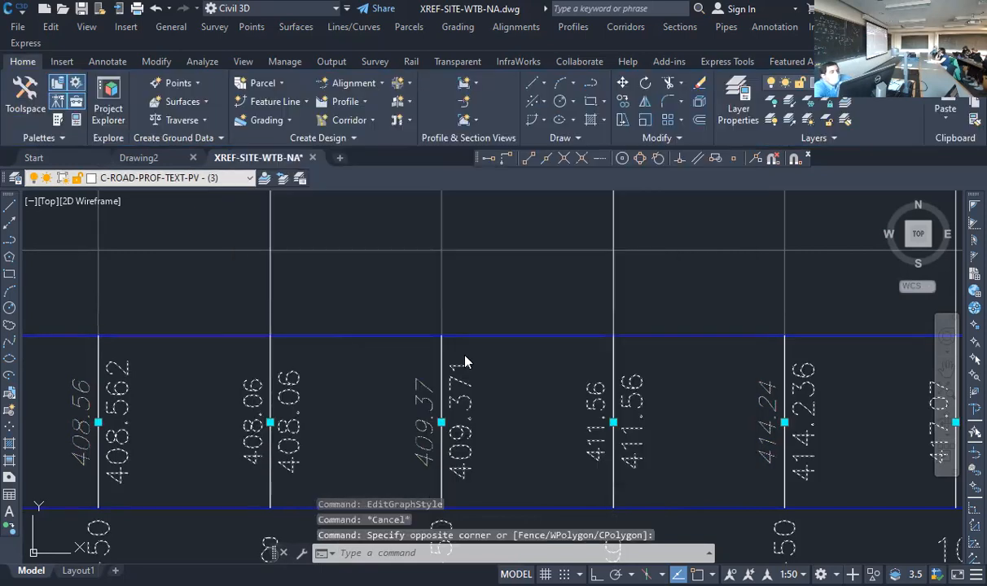
right_click(529, 260)
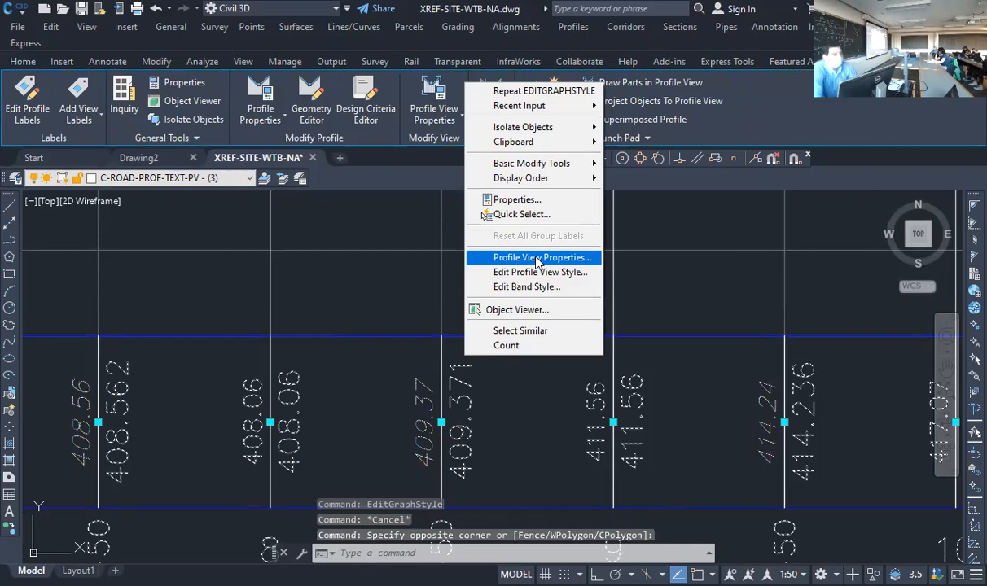
left_click(538, 259)
key("Escape")
key("Escape")
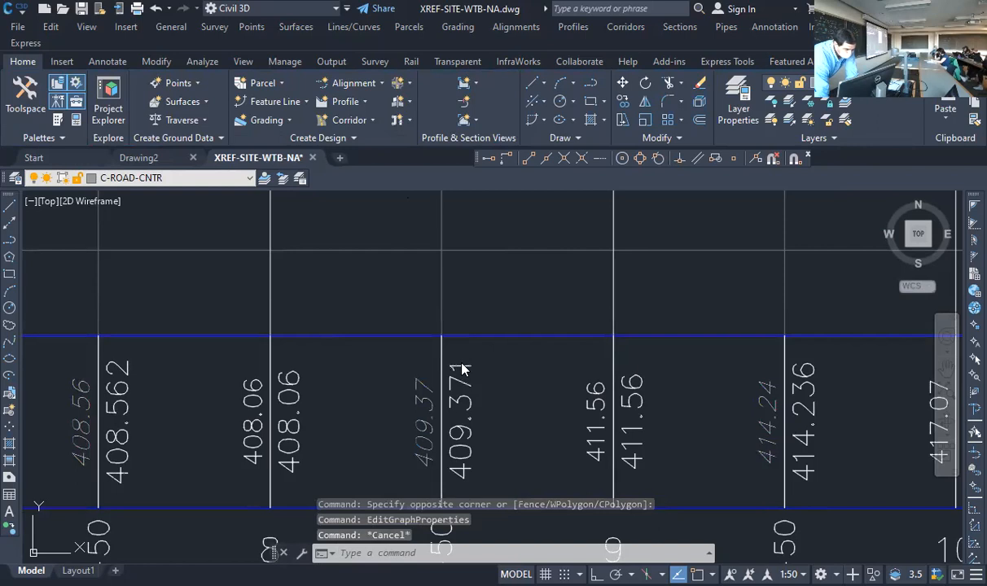
left_click(440, 349)
right_click(441, 349)
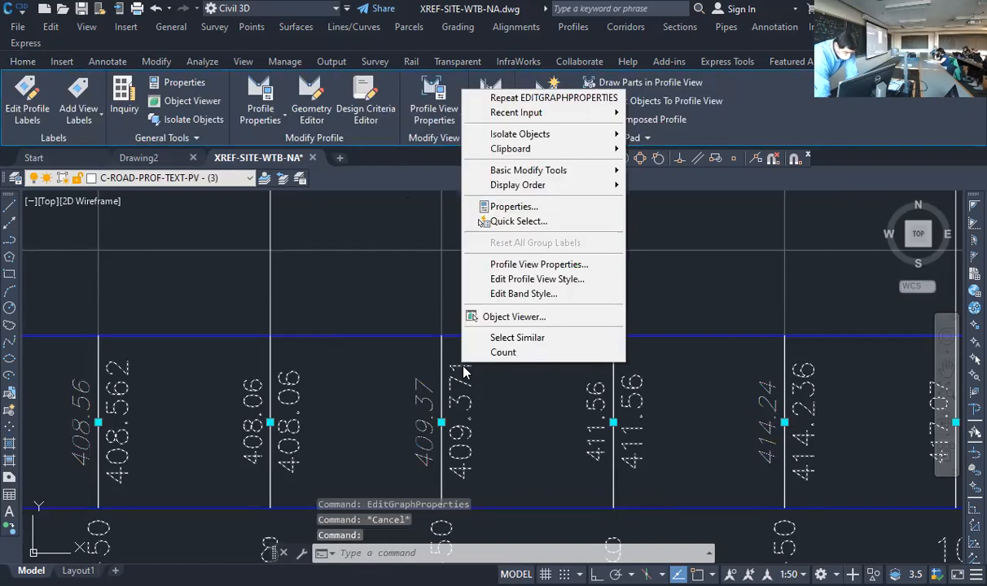
left_click(537, 267)
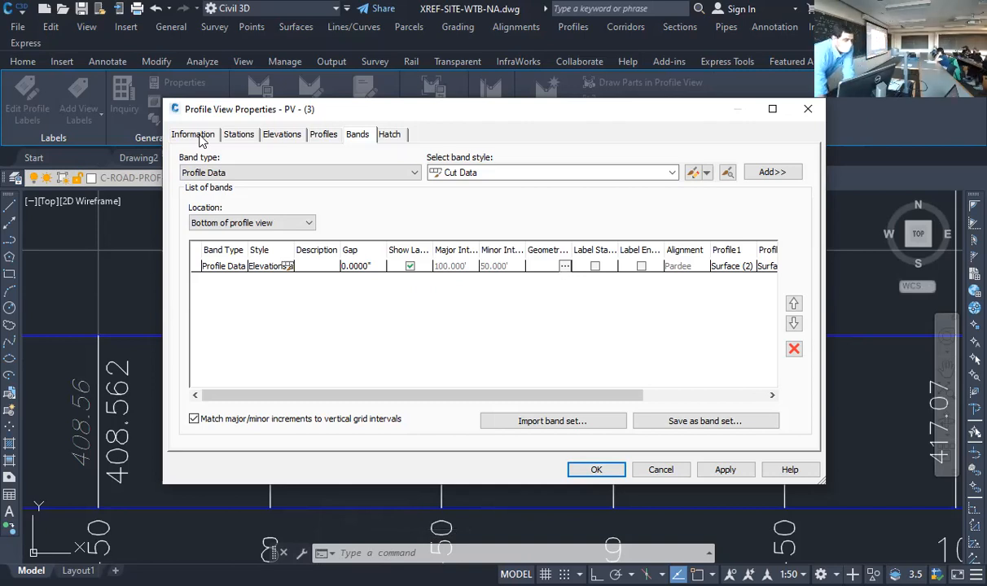
left_click(195, 136)
left_click(236, 137)
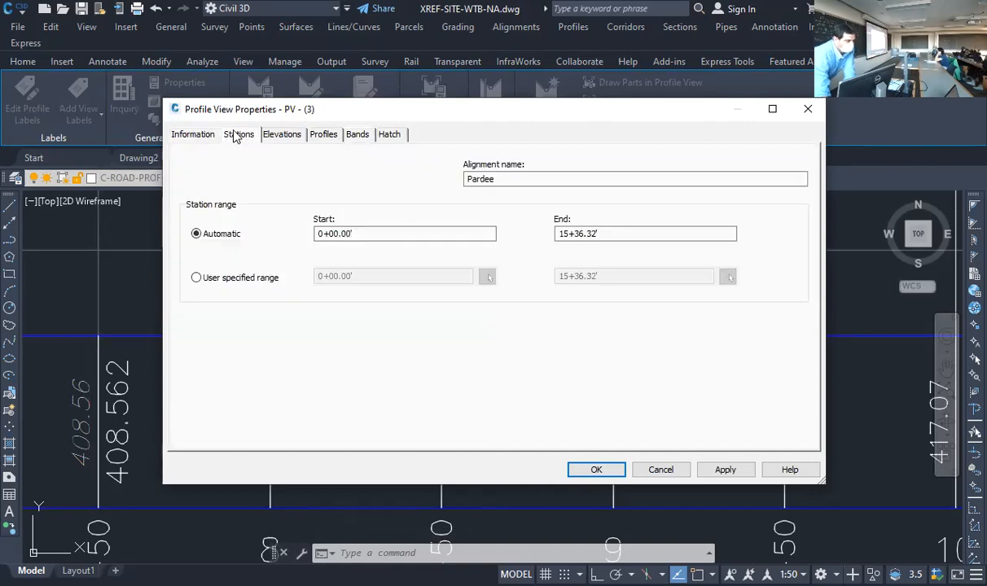
left_click(351, 136)
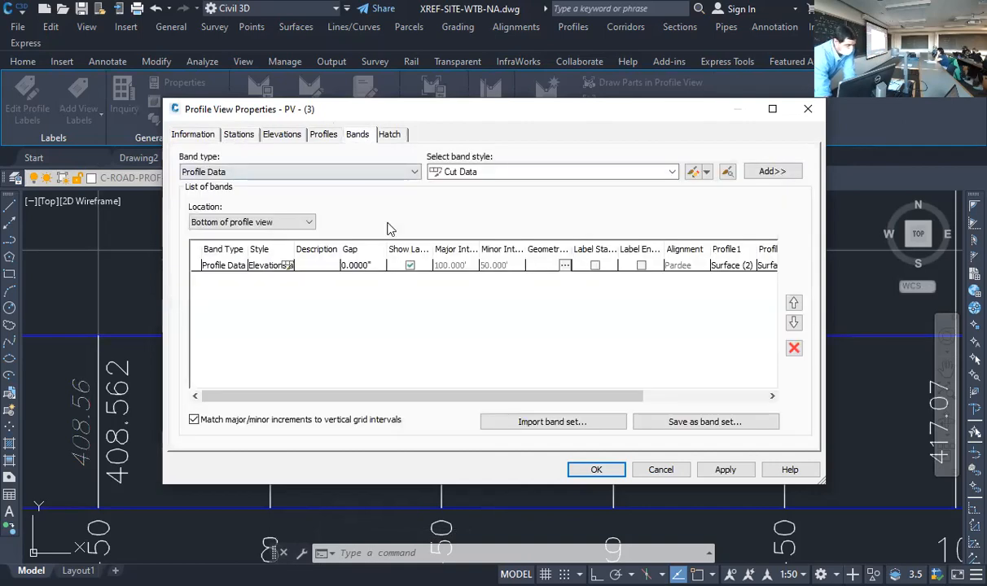
Set Profile2 of the Profile Data band beneath the profile view to FG and apply the change
left_click_drag(629, 396, 436, 301)
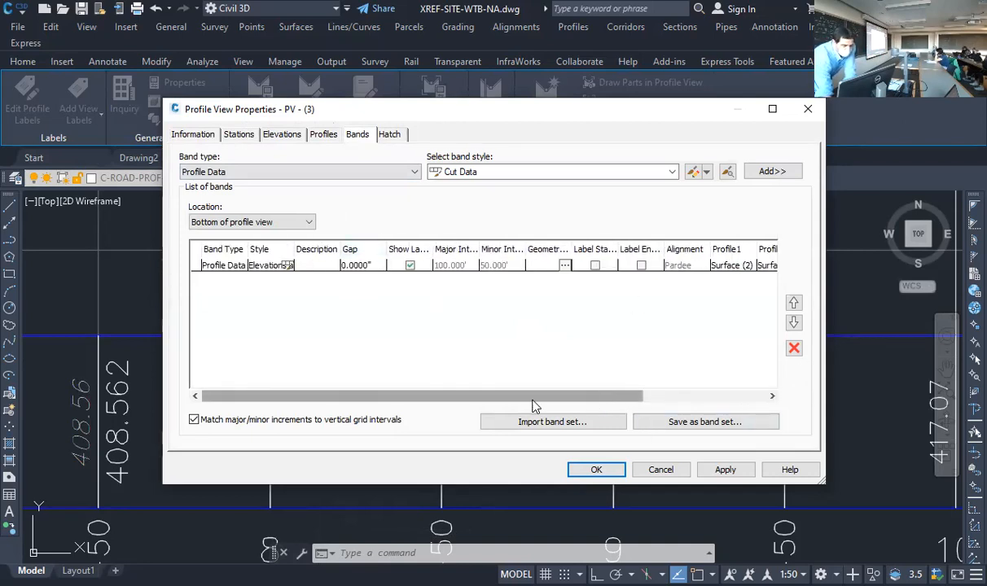
left_click_drag(562, 405, 698, 408)
left_click_drag(691, 363, 684, 358)
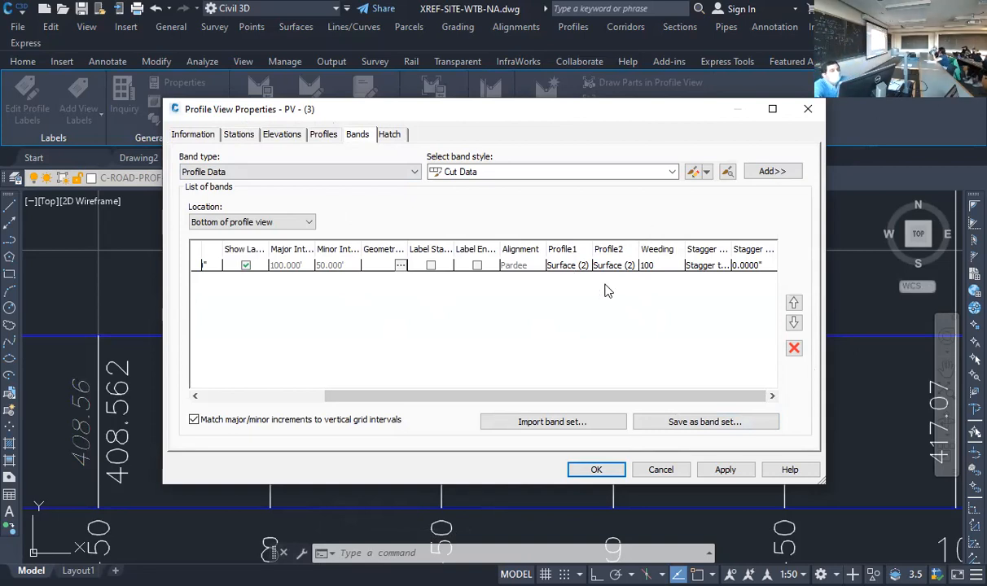
left_click(619, 267)
left_click(620, 267)
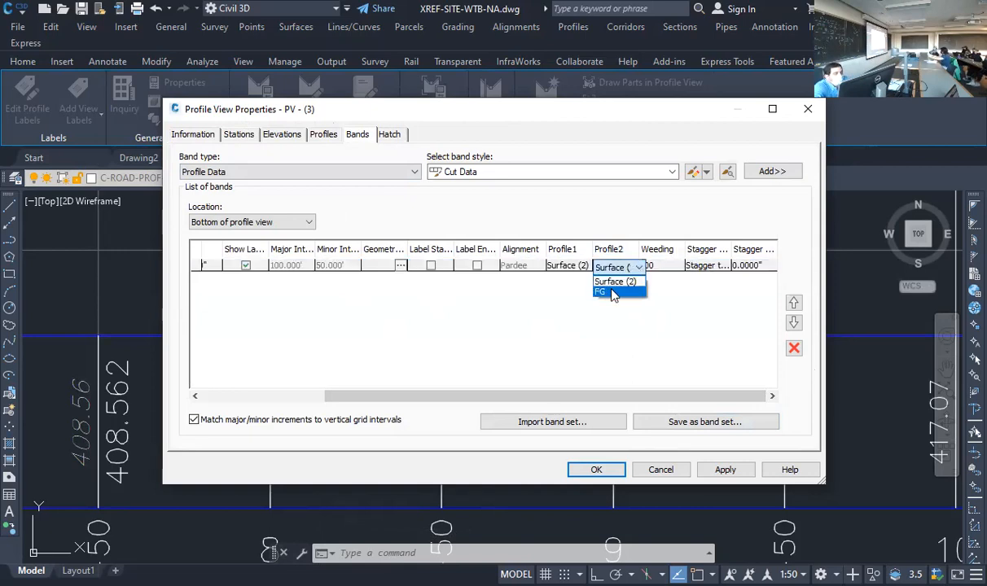
left_click(613, 293)
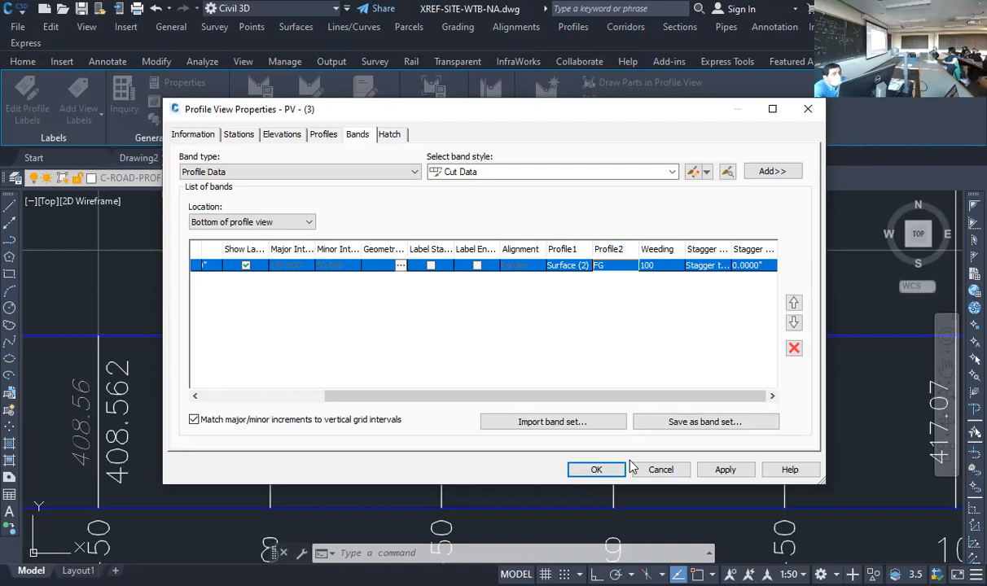
left_click(727, 470)
left_click(596, 470)
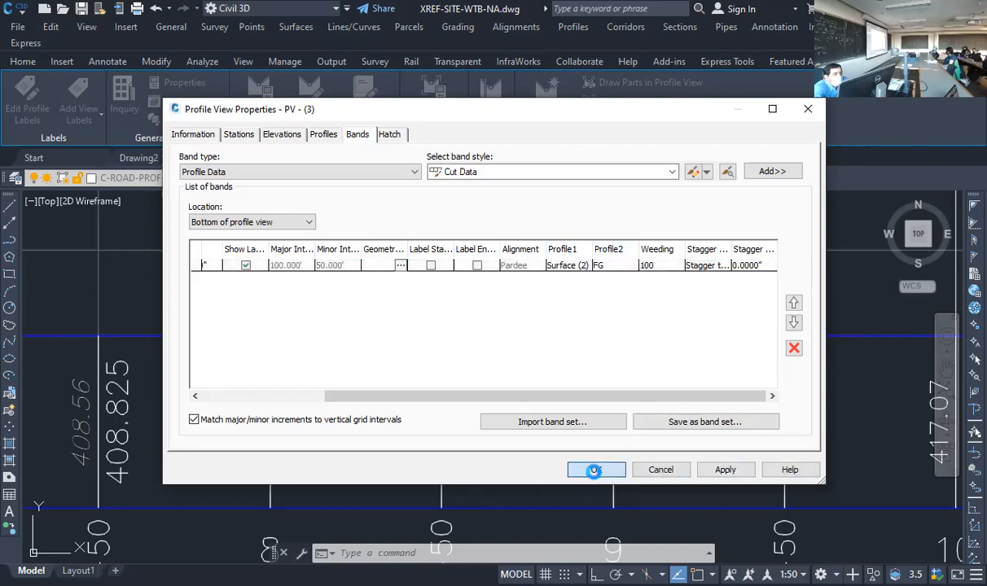
scroll(286, 370, "up", 2)
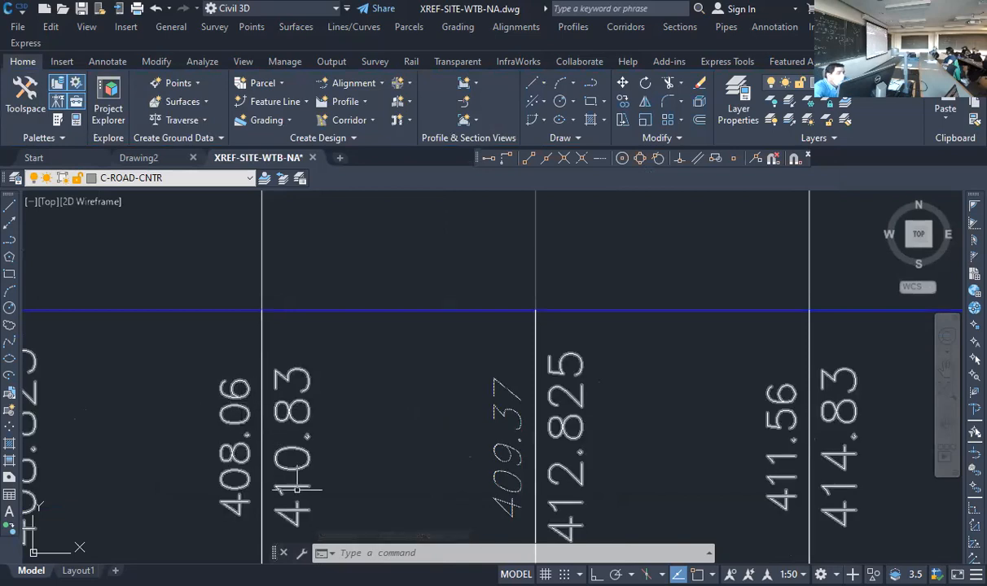
Compare the existing and FG elevations in the data band around station 8 with the profile lines above
scroll(300, 481, "down", 6)
scroll(294, 245, "up", 4)
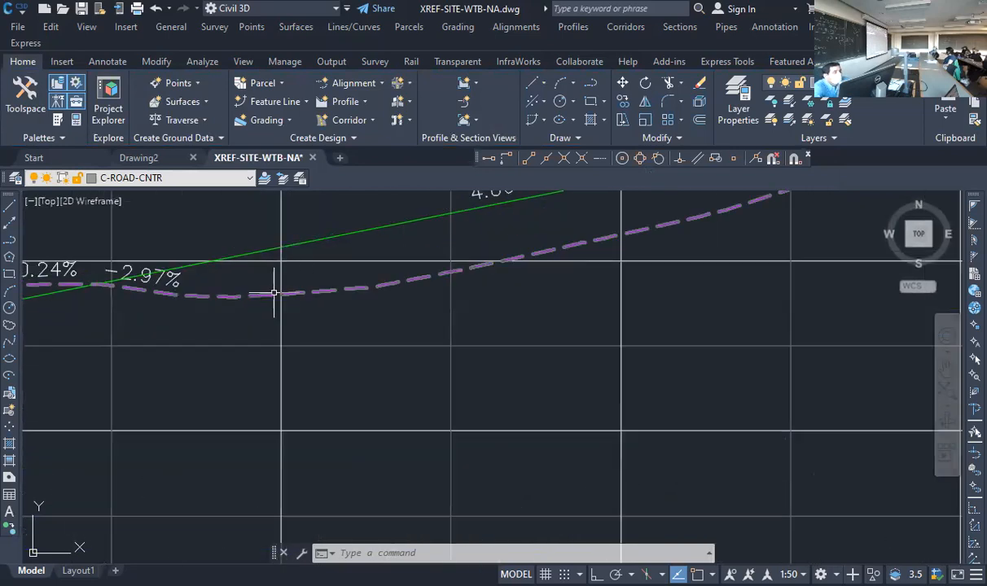
scroll(280, 293, "down", 5)
scroll(300, 481, "up", 6)
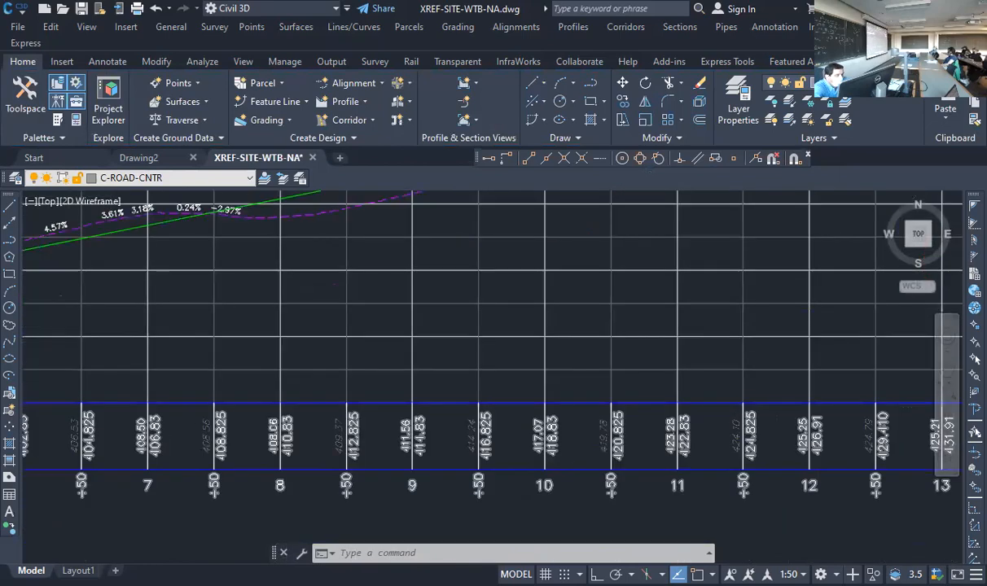
scroll(300, 481, "down", 4)
mouse_move(286, 247)
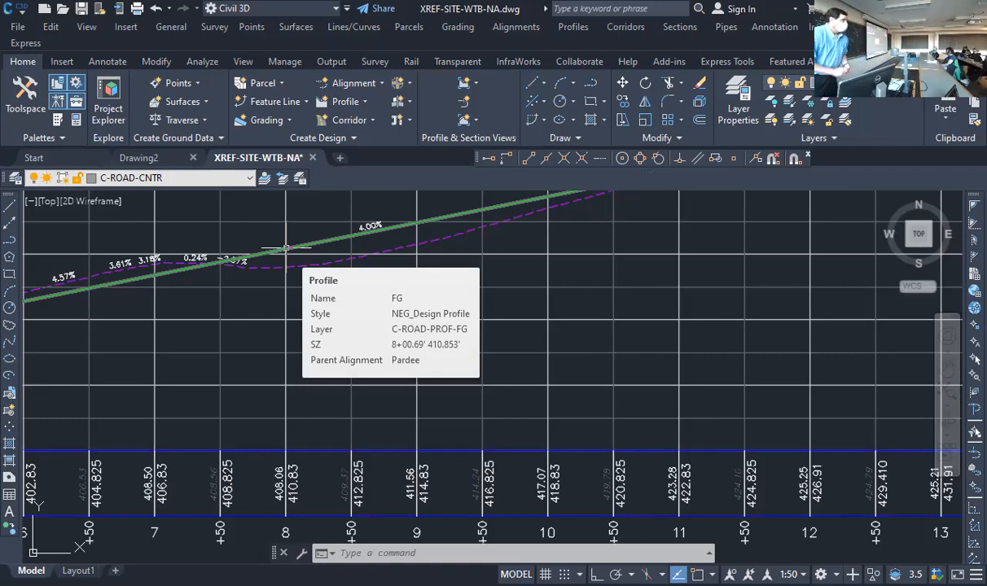
key("Escape")
Open the Inquiry Tool to check the stations where the Tom and Pardee alignments meet in plan
scroll(366, 400, "down", 10)
scroll(265, 467, "up", 2)
scroll(265, 466, "up", 2)
scroll(265, 466, "down", 3)
scroll(214, 420, "up", 7)
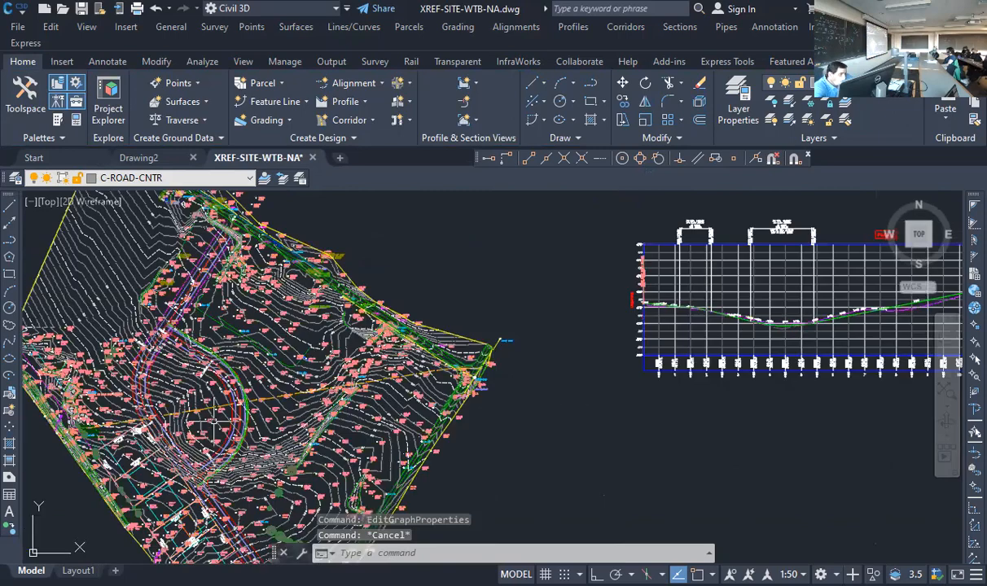
mouse_move(214, 419)
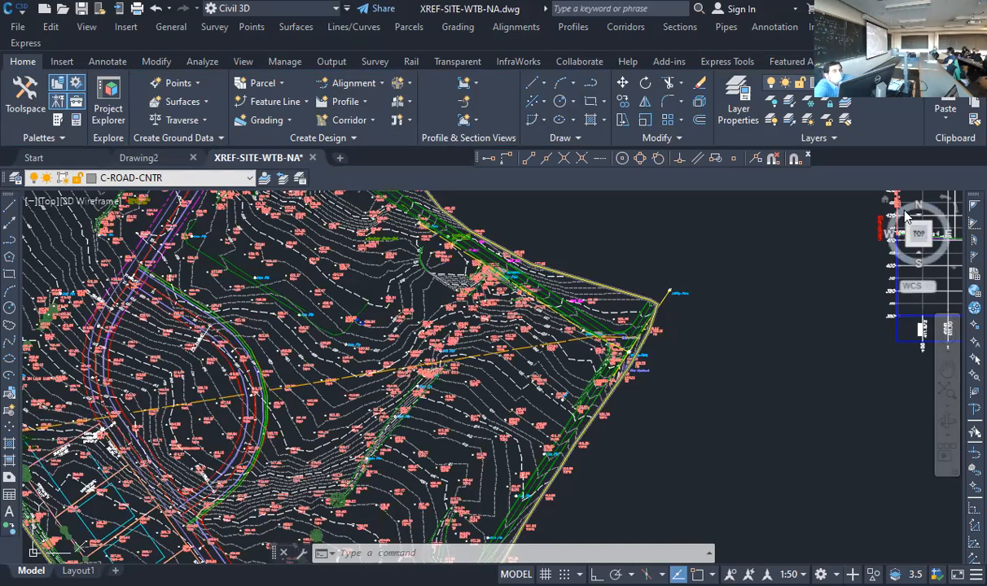
scroll(172, 518, "up", 3)
scroll(211, 494, "up", 5)
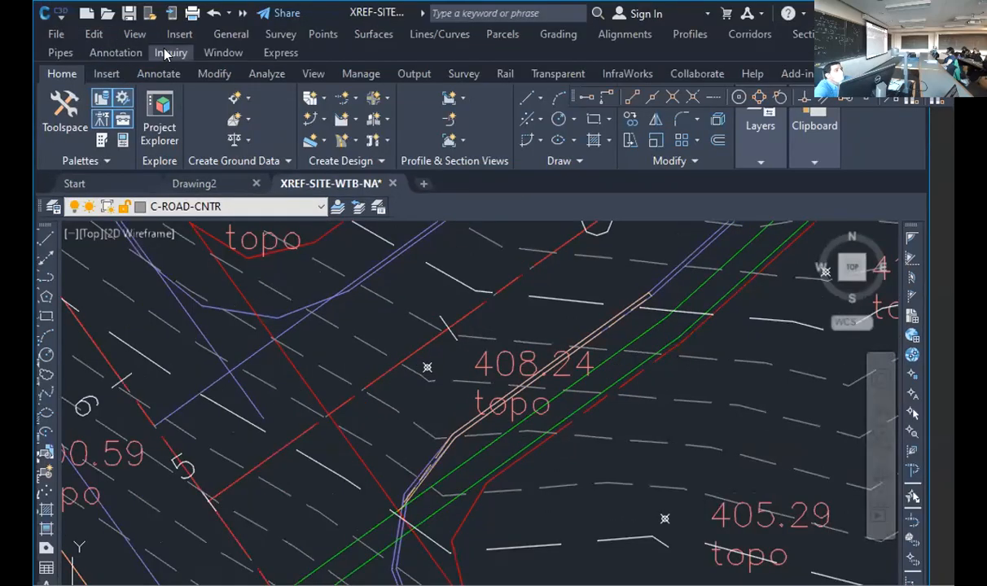
left_click(167, 53)
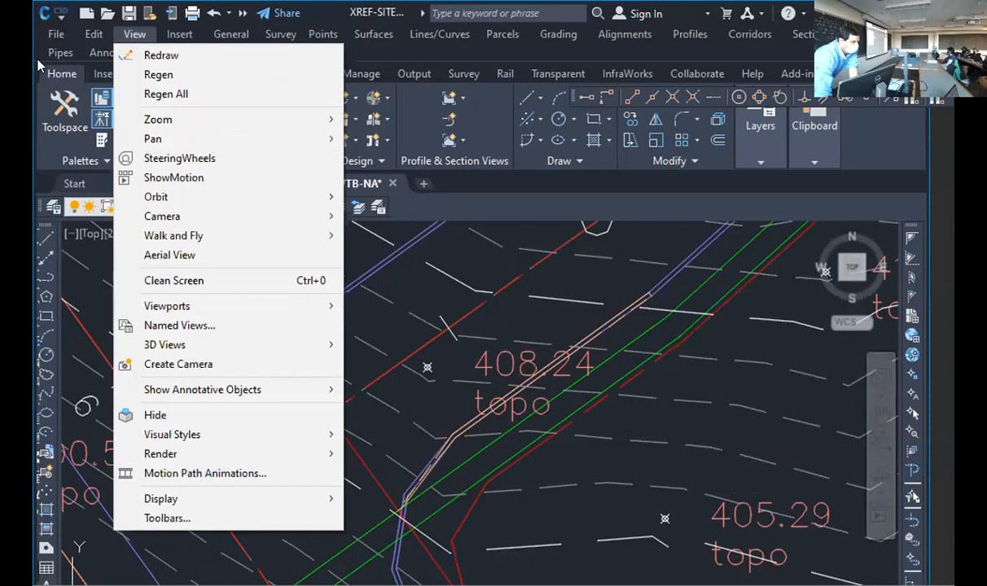
left_click(205, 74)
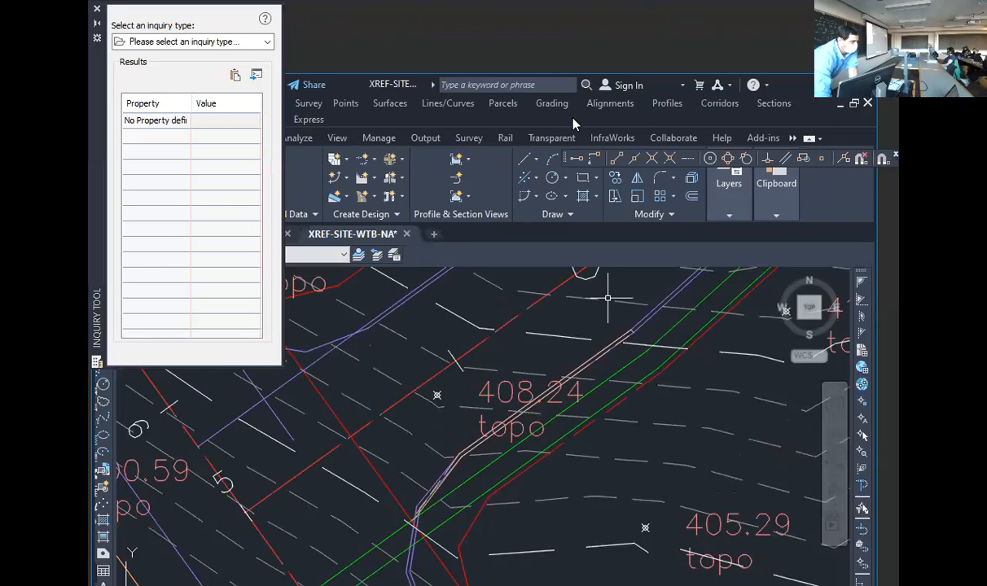
Set up an Alignment Station and Offset at Point inquiry on the Pardee alignment
left_click(229, 42)
left_click(72, 96)
left_click(34, 95)
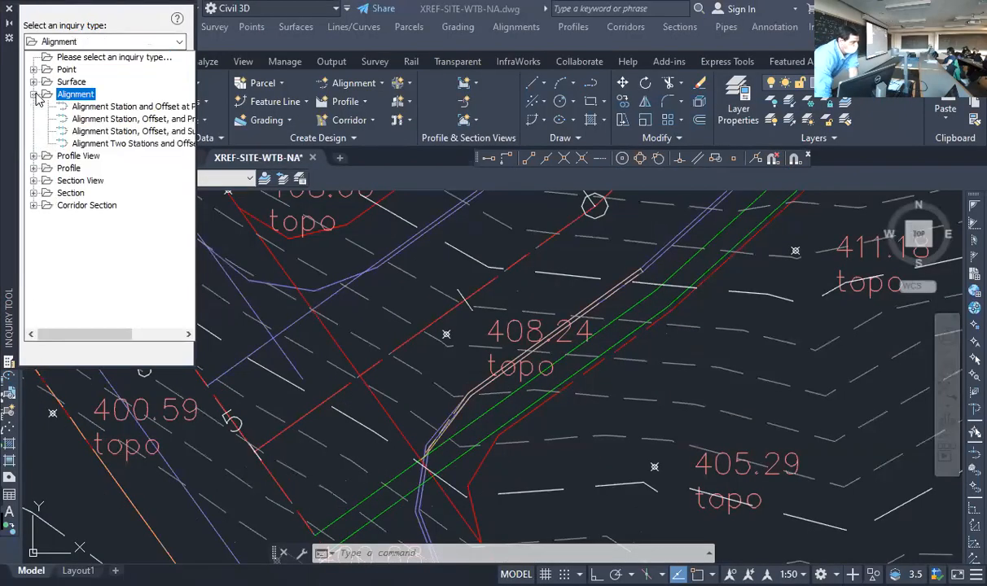
left_click(125, 108)
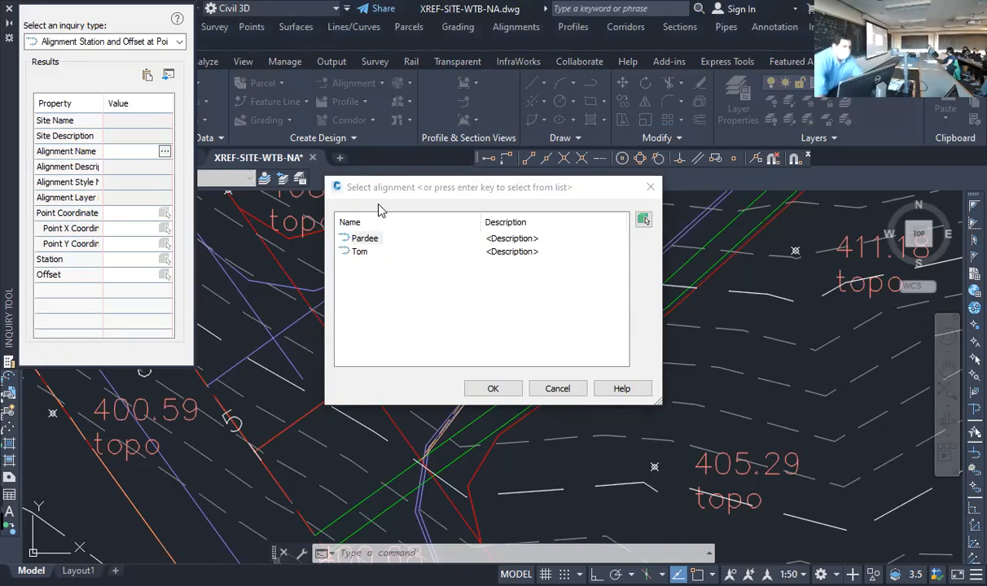
left_click(371, 238)
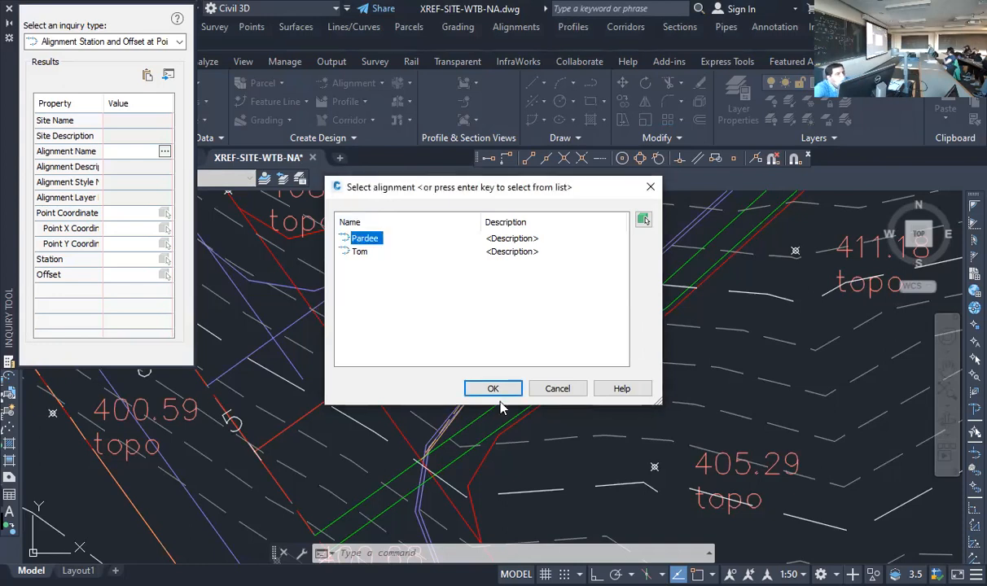
left_click(495, 389)
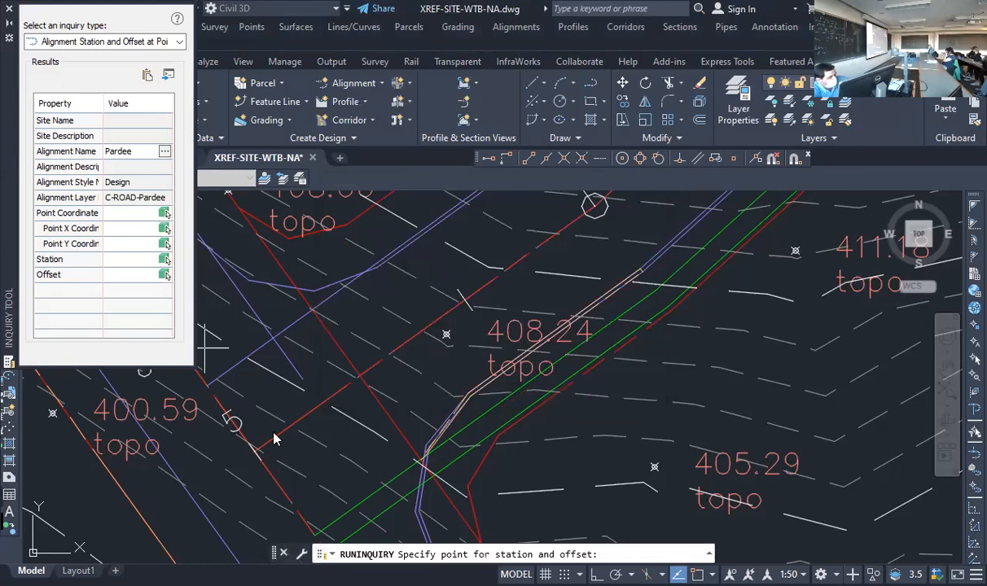
Query Pardee's station and offset at the endpoint where the Tom alignment branches off near station 5
type("end")
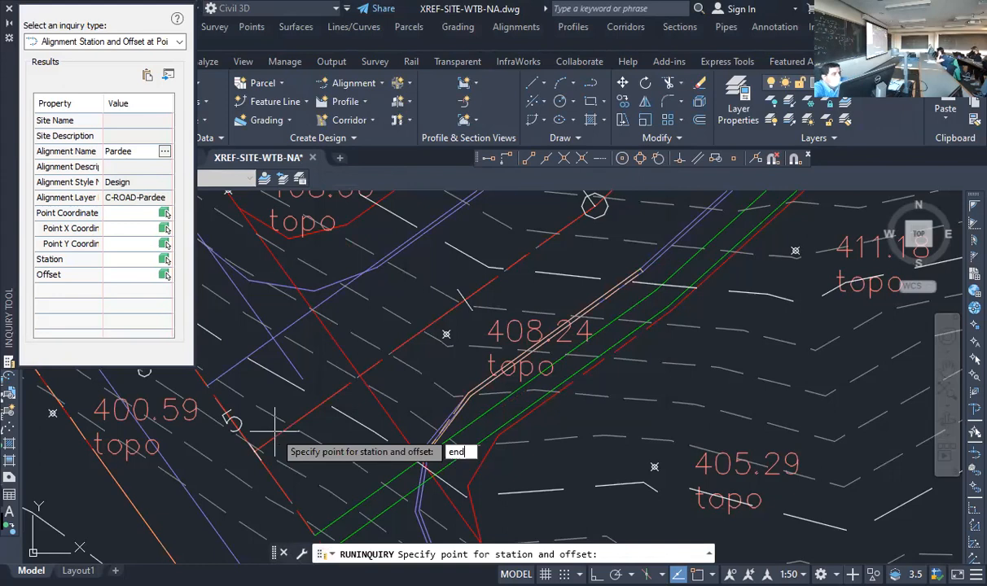
key("Return")
left_click(258, 450)
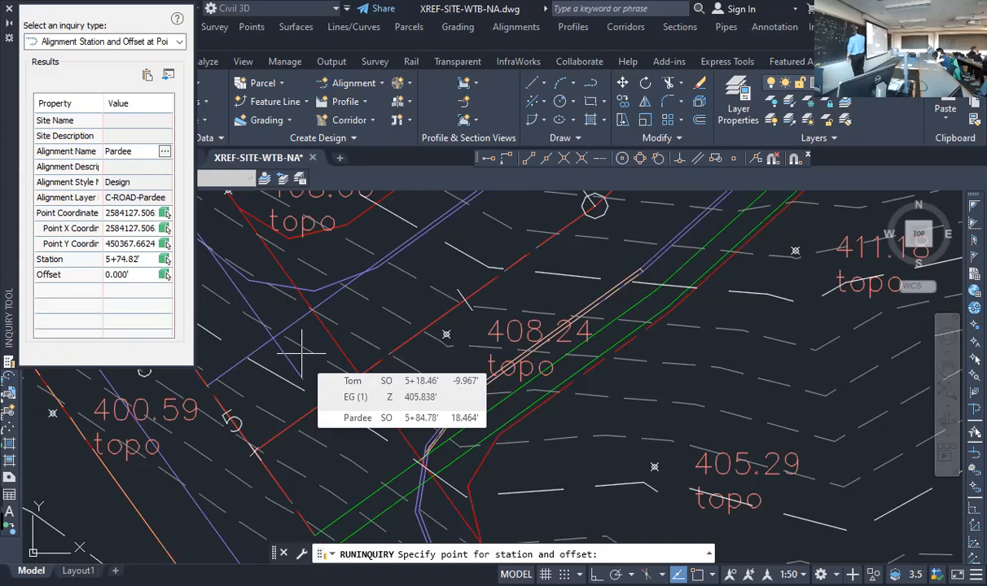
Switch the inquiry to the Tom alignment to read its station and offset at the same starting intersection
left_click(165, 152)
left_click(359, 253)
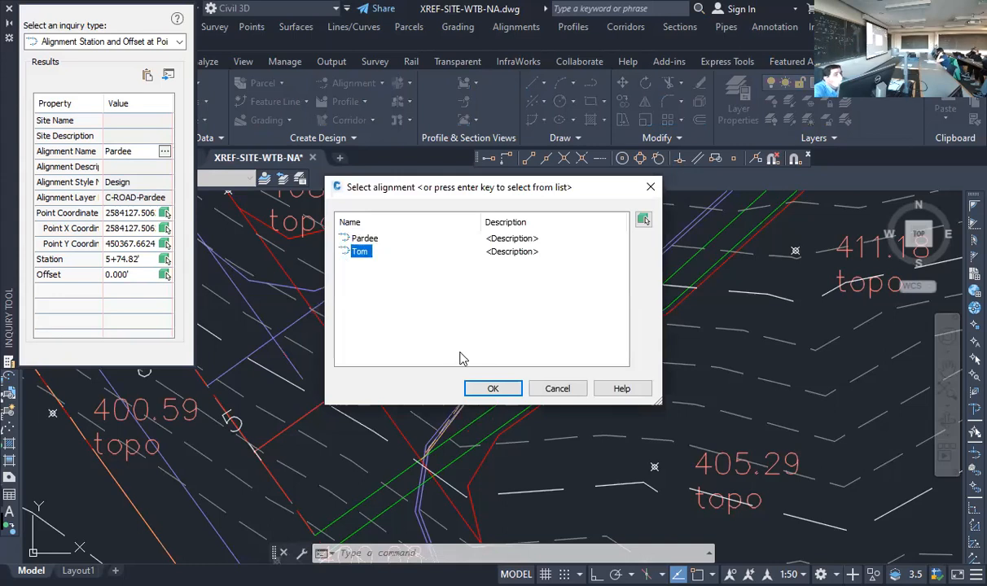
left_click(493, 389)
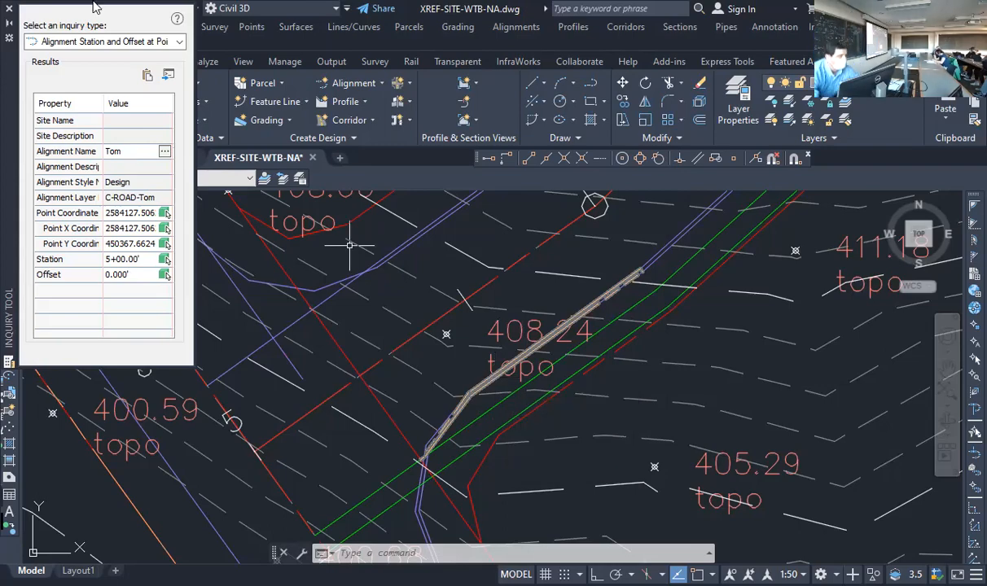
Query Pardee's station and offset at the Tom alignment's far endpoint, labelled 11+50.47, using an endpoint snap
scroll(350, 245, "down", 10)
scroll(364, 342, "up", 10)
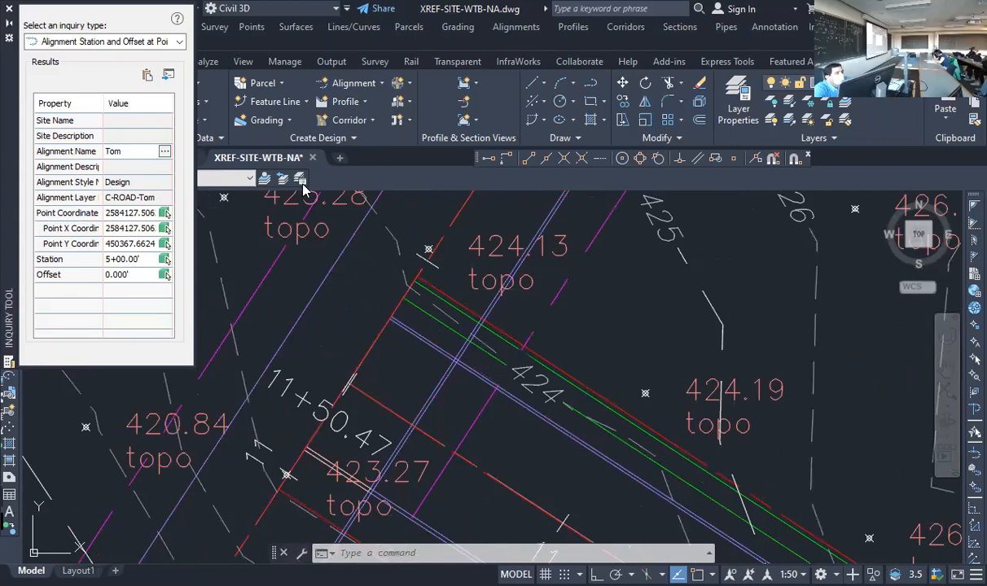
left_click(165, 152)
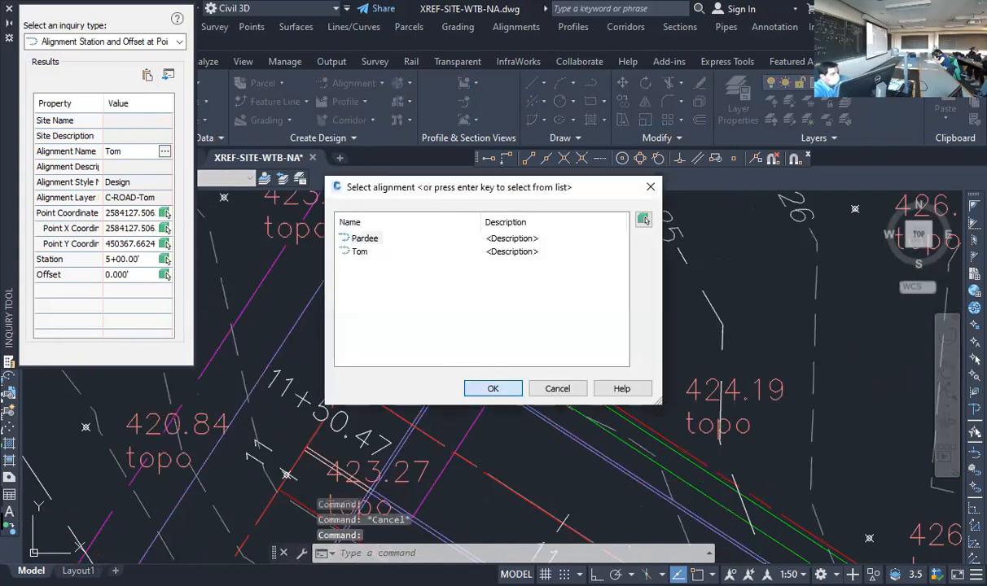
left_click(492, 388)
type("end")
key("Return")
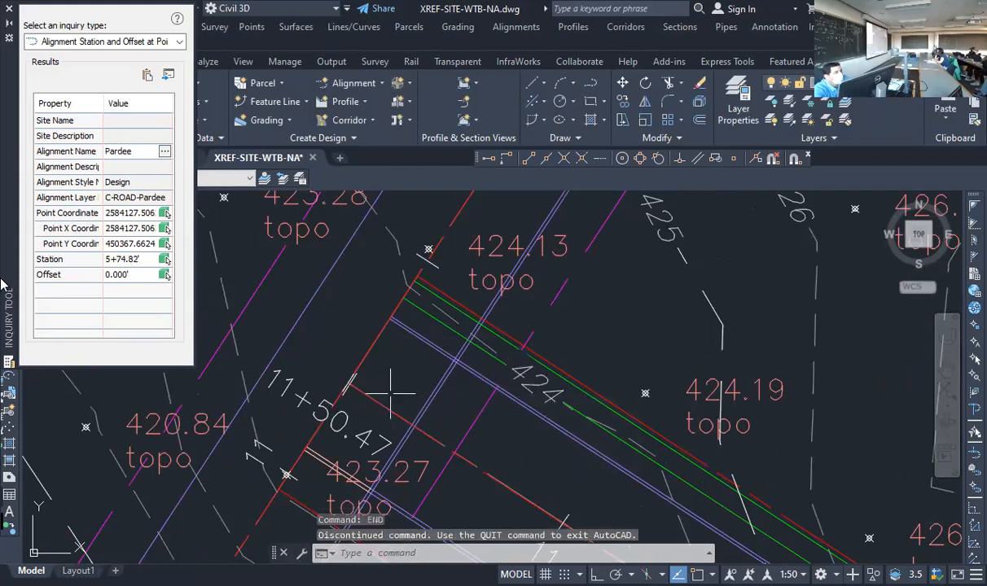
left_click(165, 213)
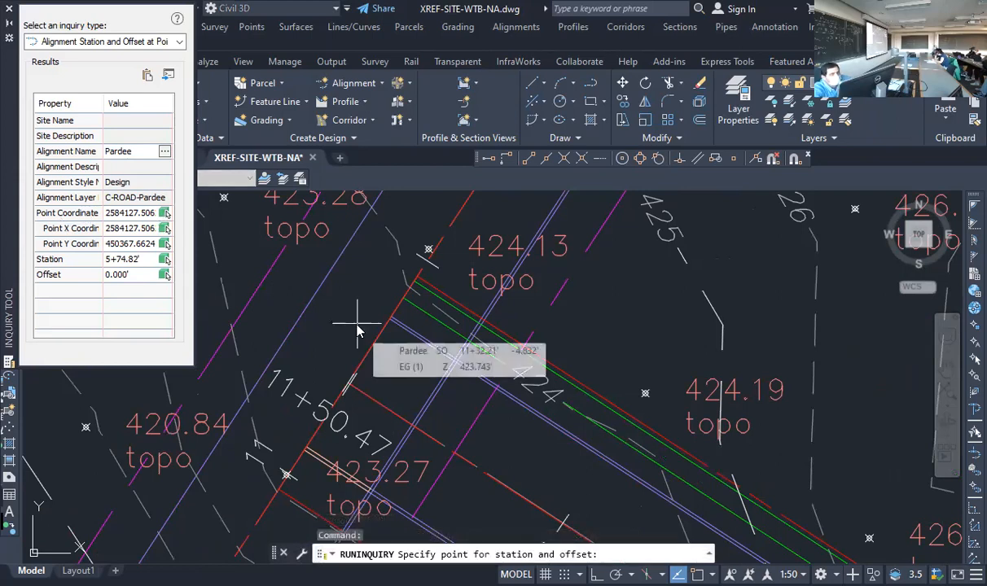
type("end")
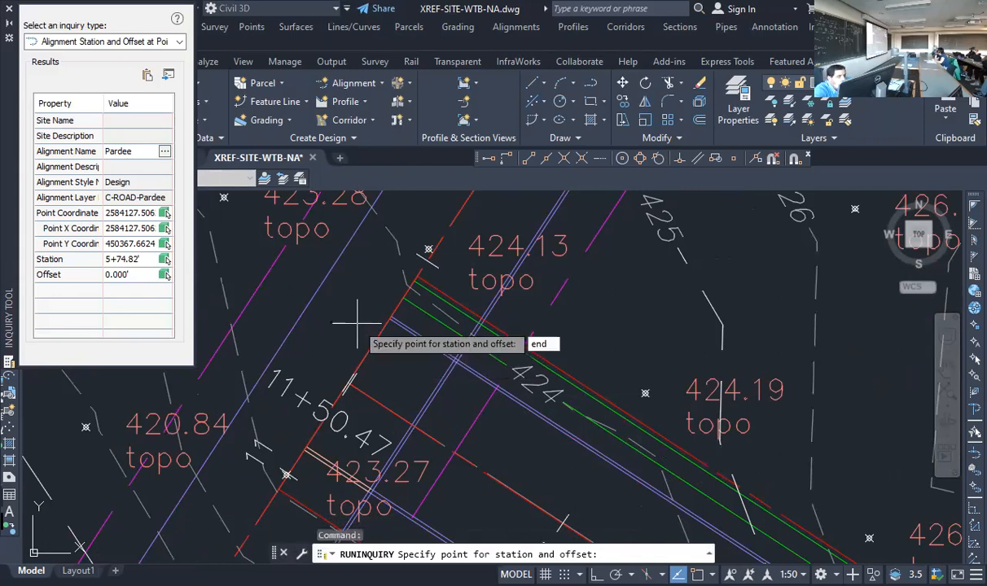
key("Return")
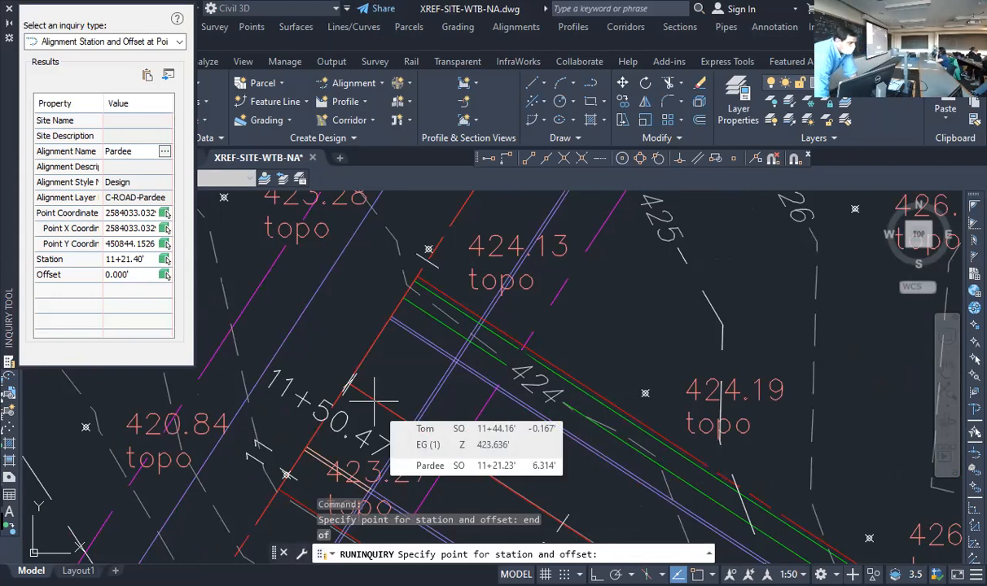
Switch the inquiry to the Tom alignment to read its station and offset at the far intersection
left_click(163, 154)
left_click(359, 252)
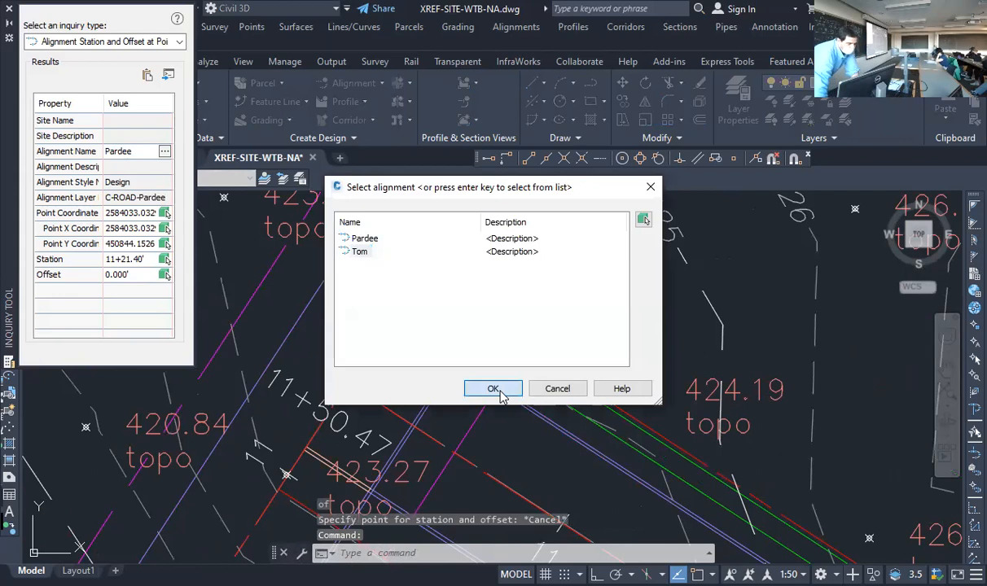
left_click(498, 391)
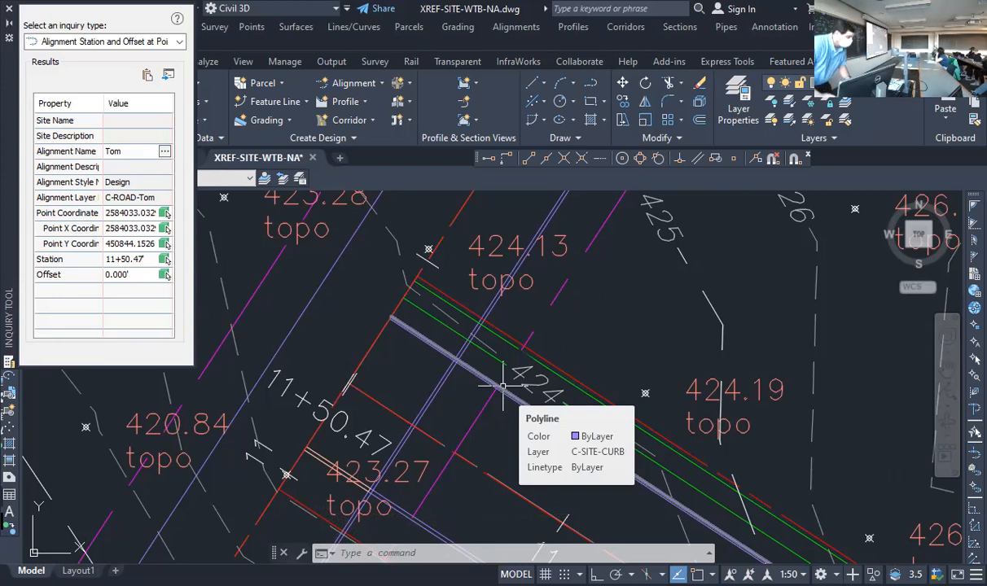
scroll(487, 380, "down", 10)
scroll(455, 371, "down", 4)
scroll(725, 358, "up", 6)
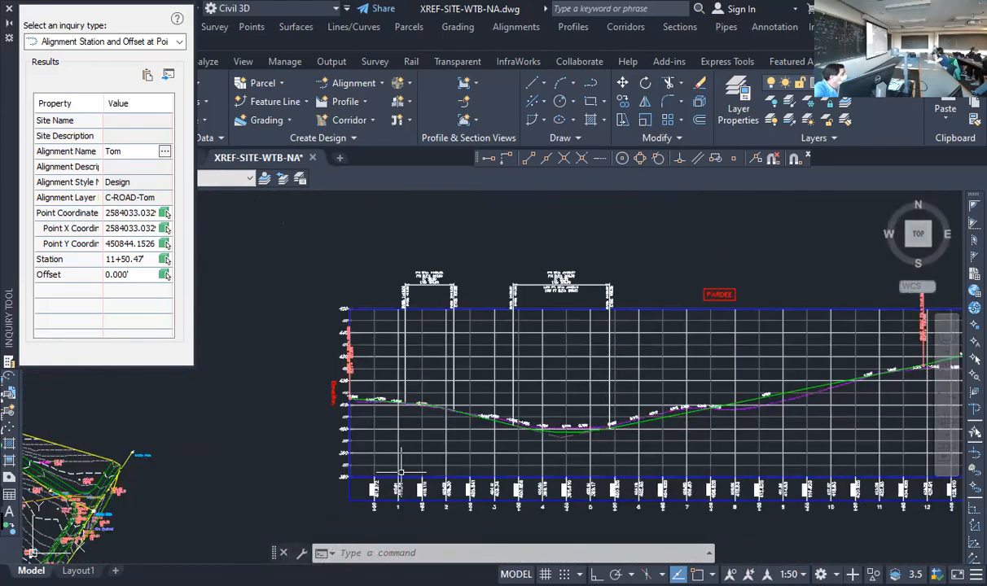
key("Escape")
key("Escape")
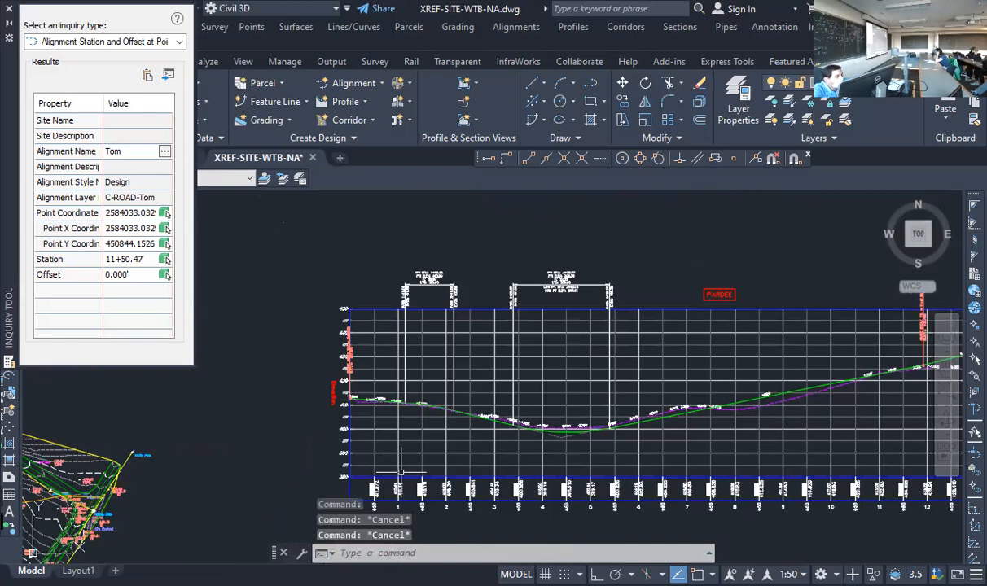
type("PLin")
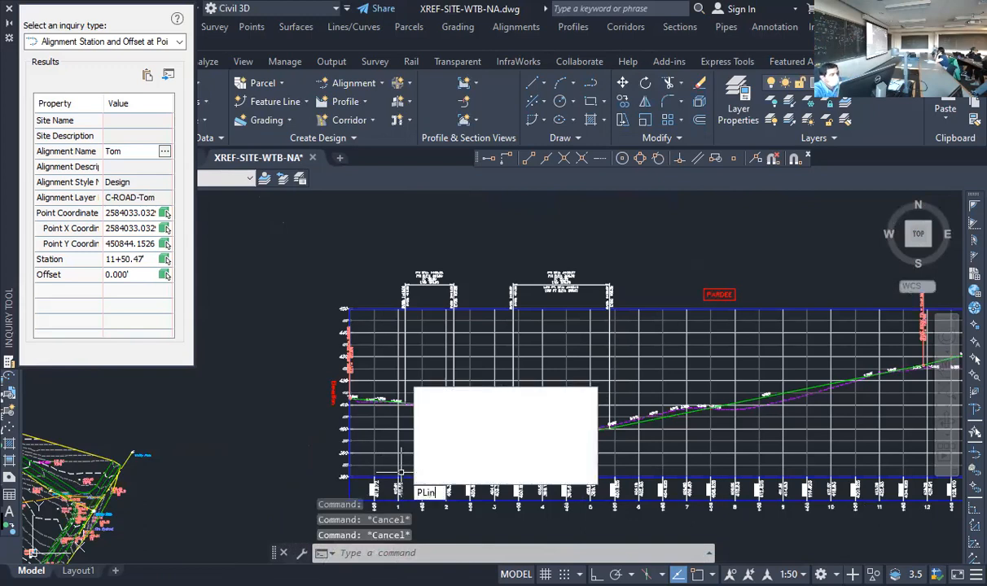
key("Return")
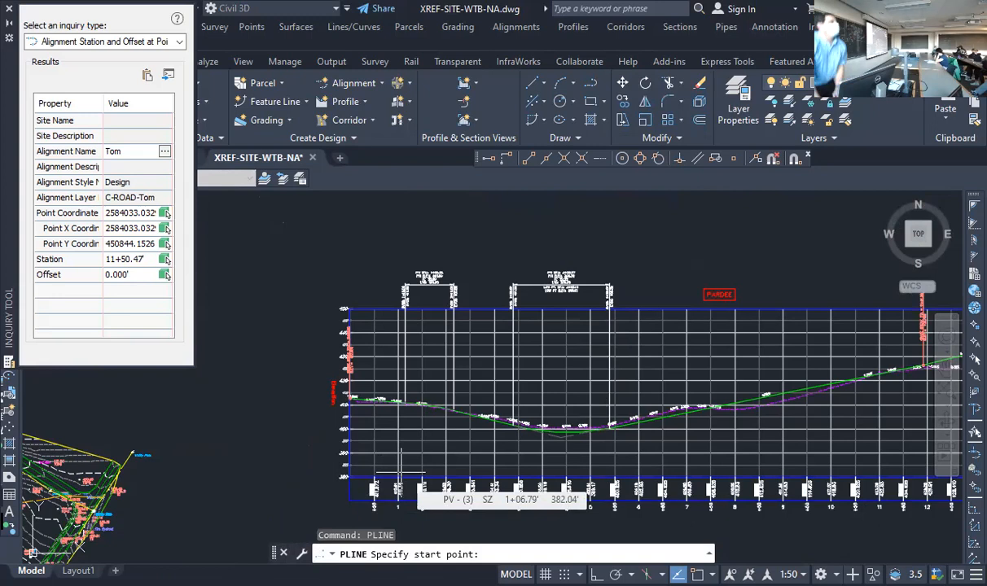
left_click(349, 477)
key("F8")
left_click(349, 224)
key("Return")
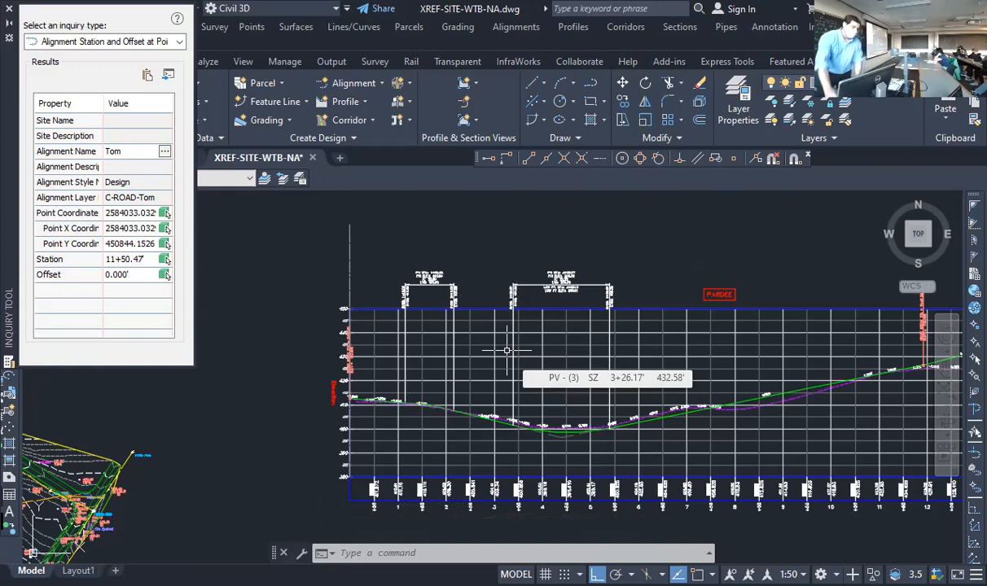
scroll(234, 408, "down", 5)
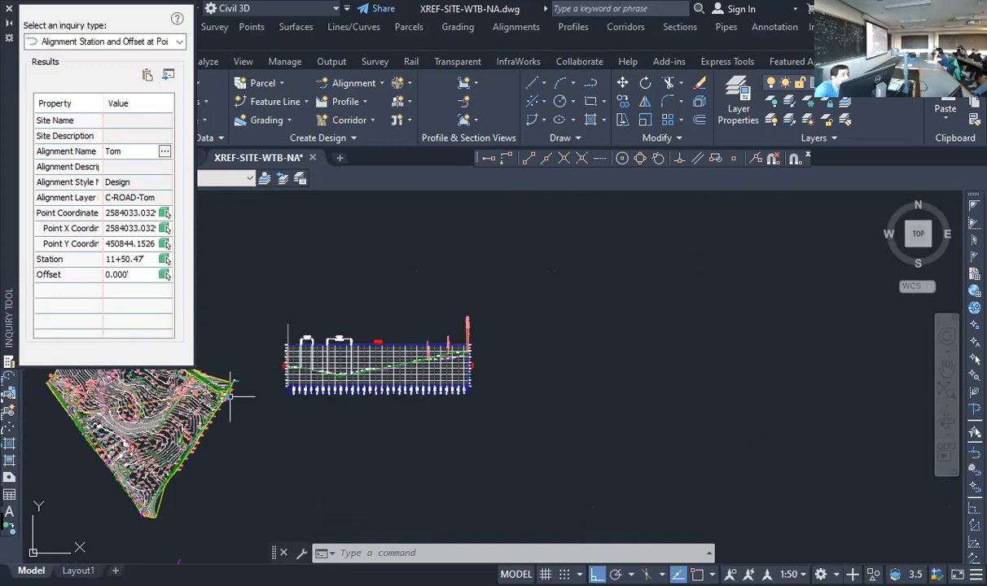
scroll(163, 399, "up", 2)
scroll(175, 446, "down", 2)
scroll(131, 480, "up", 6)
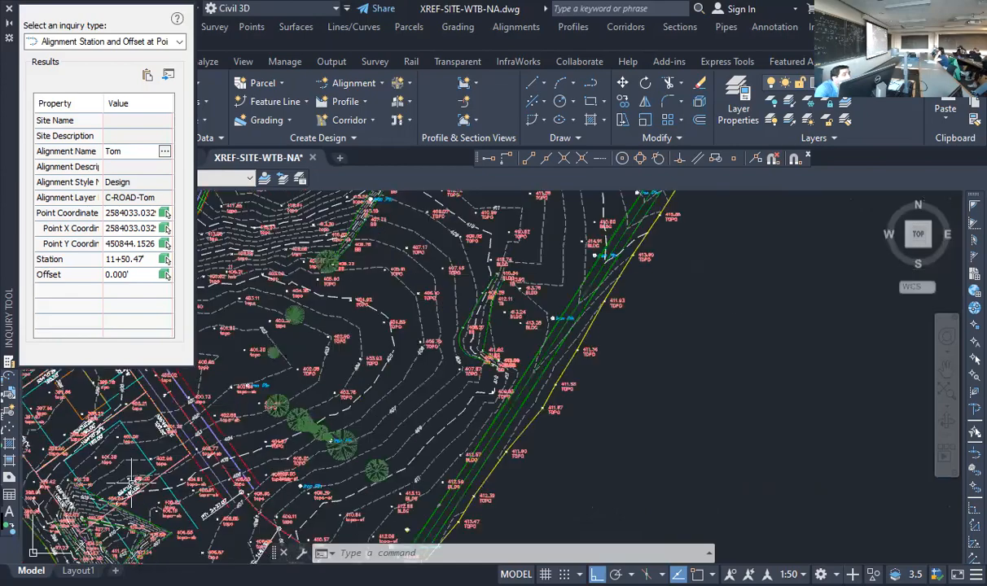
scroll(130, 481, "down", 1)
scroll(332, 427, "up", 4)
scroll(326, 432, "up", 2)
scroll(281, 452, "down", 10)
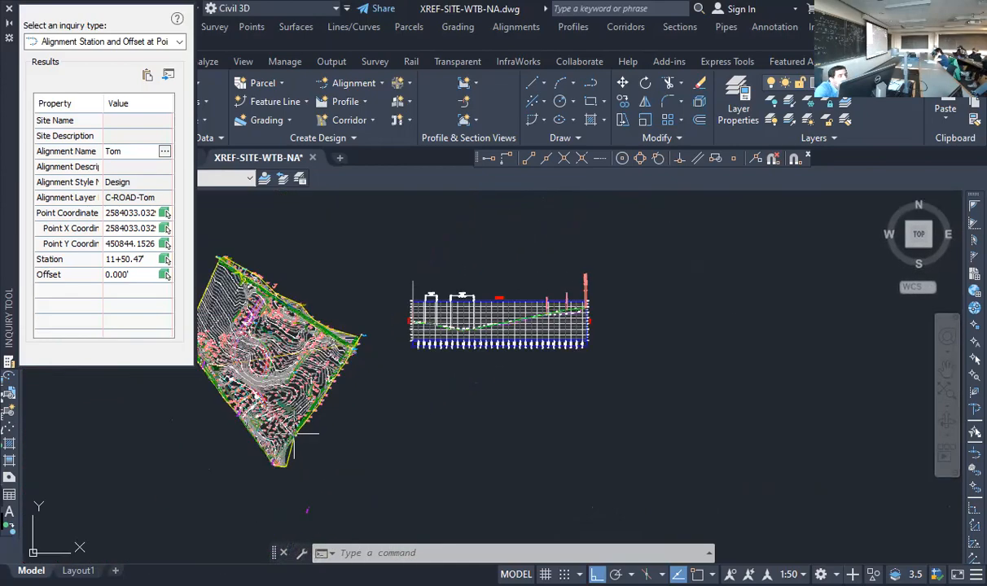
scroll(500, 295, "up", 6)
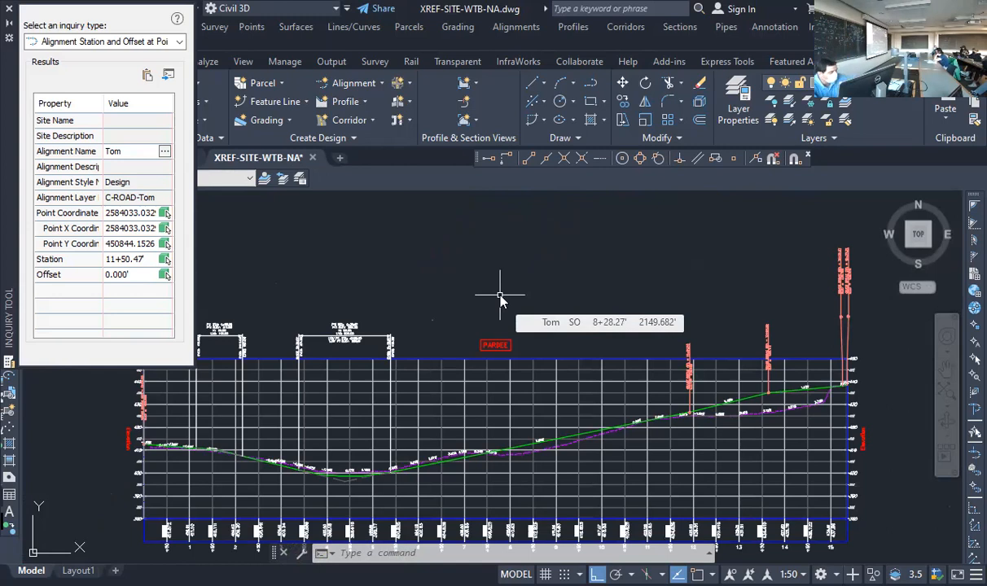
type("Offs")
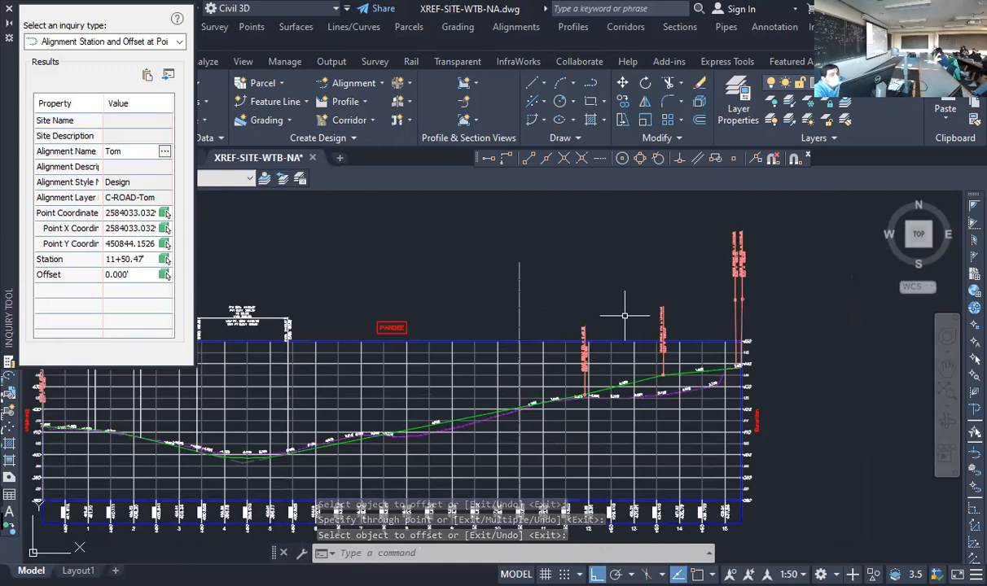
key("Return")
key("Return")
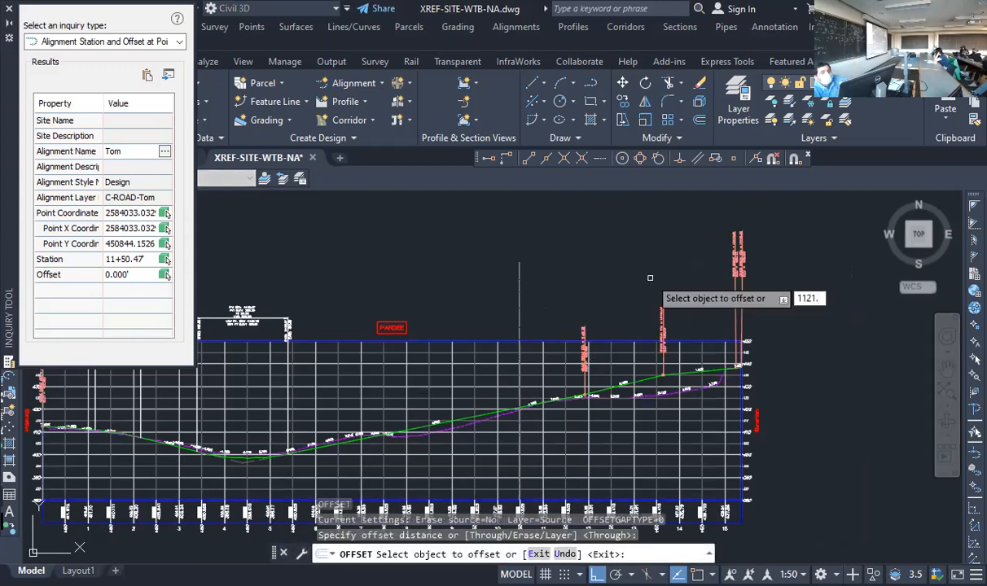
scroll(666, 264, "down", 2)
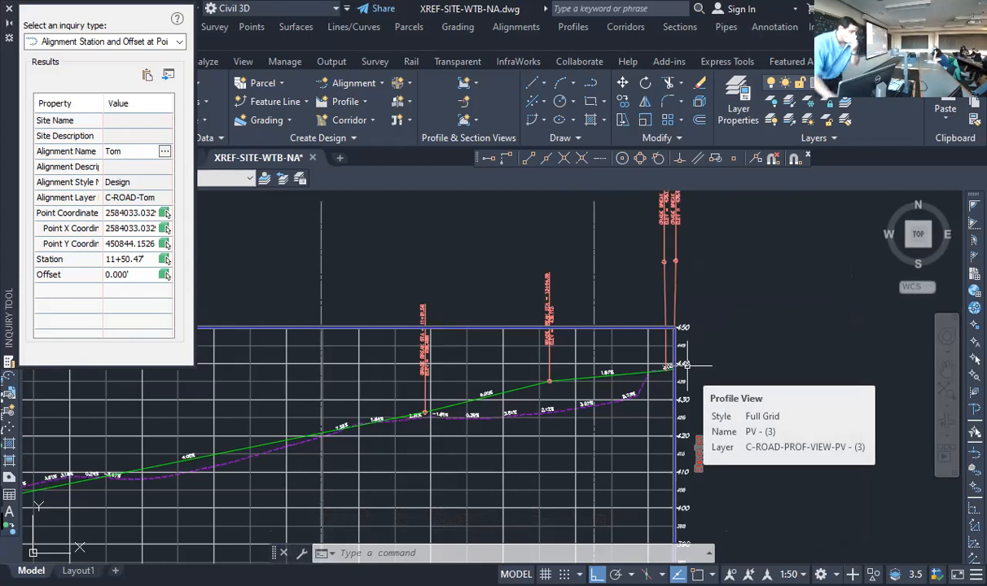
left_click(114, 45)
left_click(33, 156)
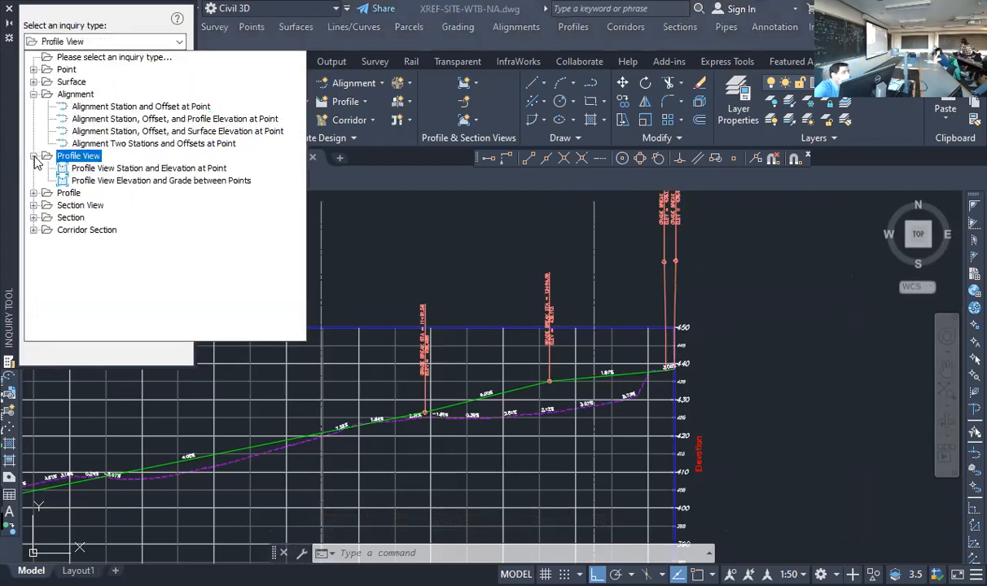
left_click(101, 167)
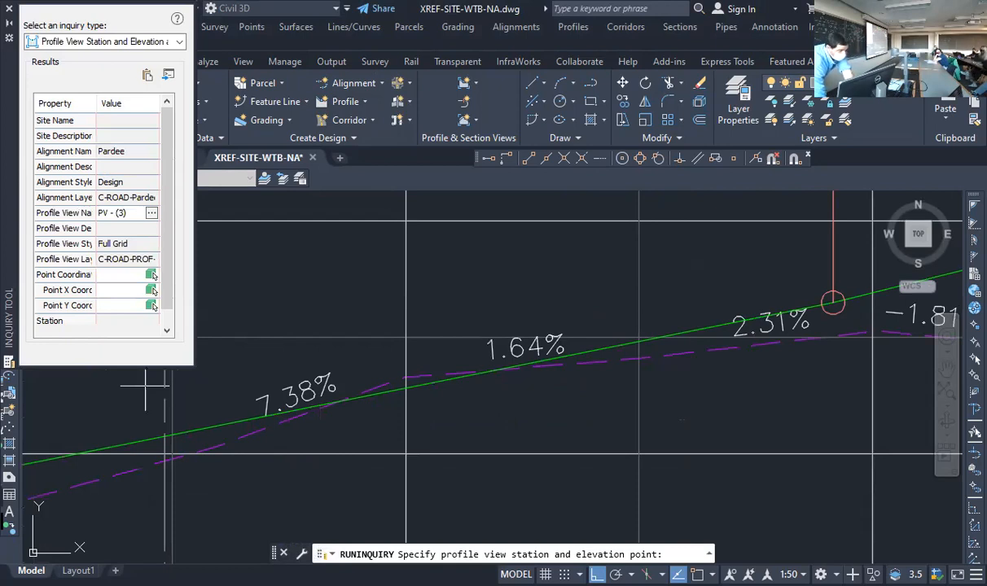
scroll(467, 411, "down", 5)
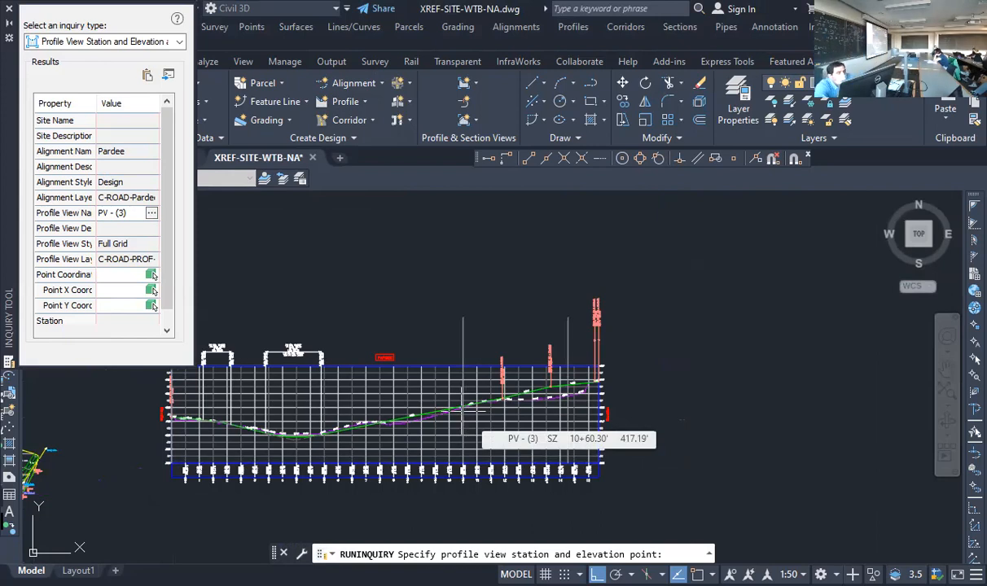
middle_click_drag(367, 424, 939, 296)
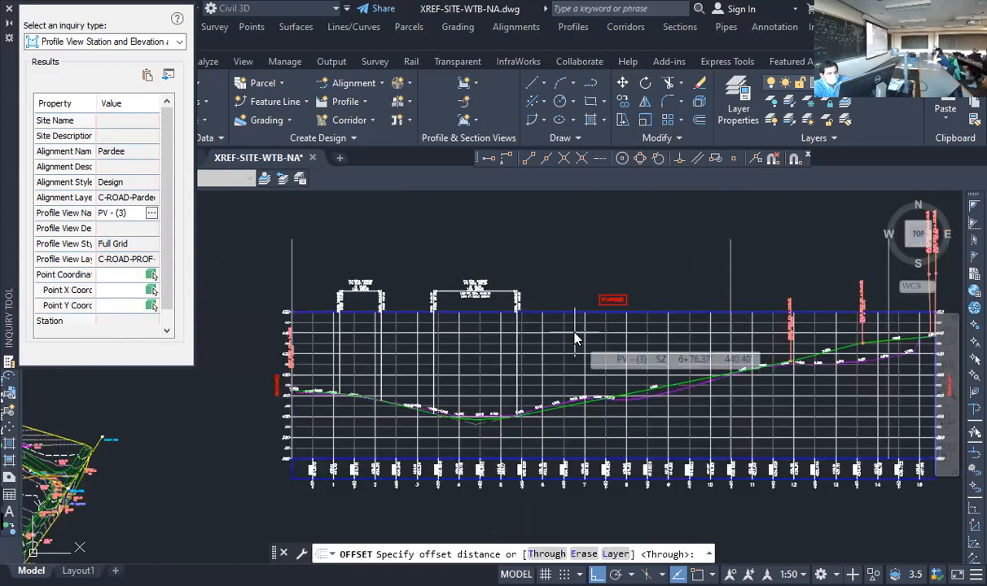
Try an offset of 575.84 from the vertical line at the profile's start and remove that copy
type("575.8")
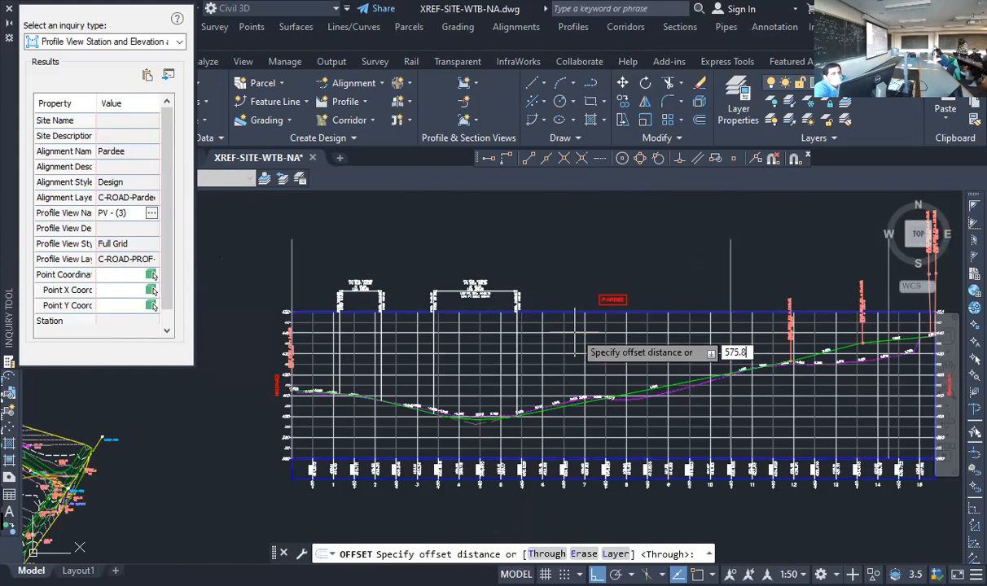
key("Escape")
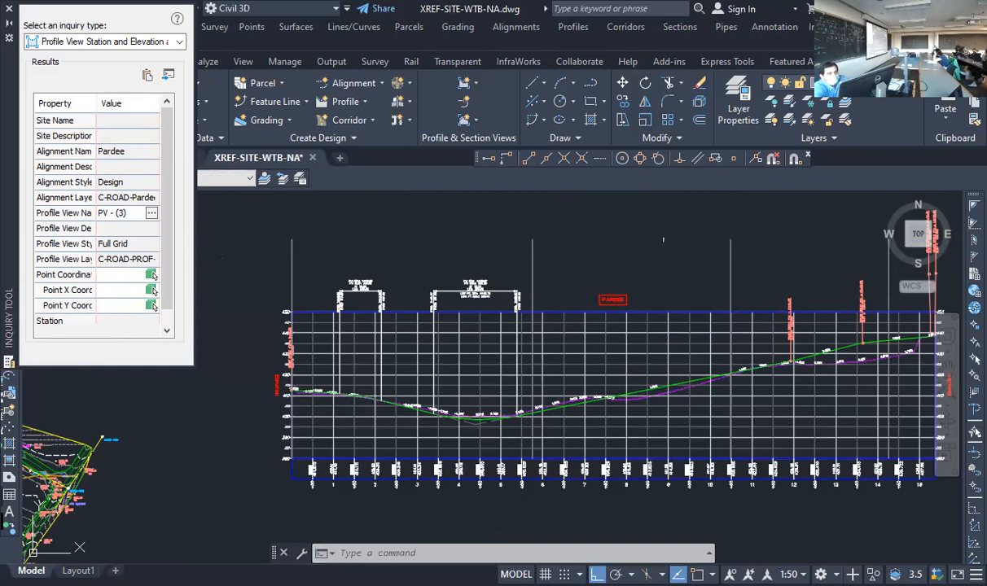
scroll(505, 287, "down", 2)
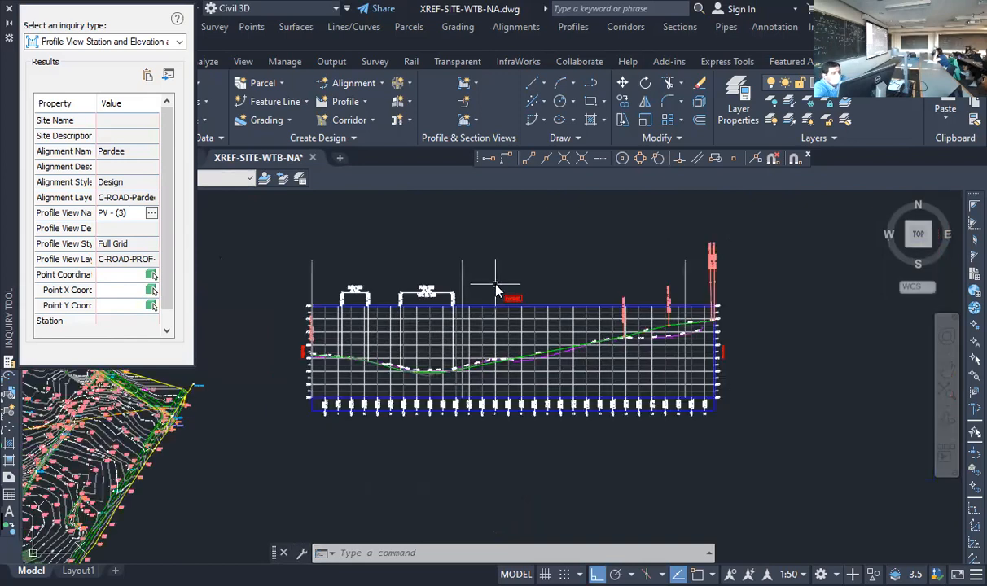
key("Return")
key("Escape")
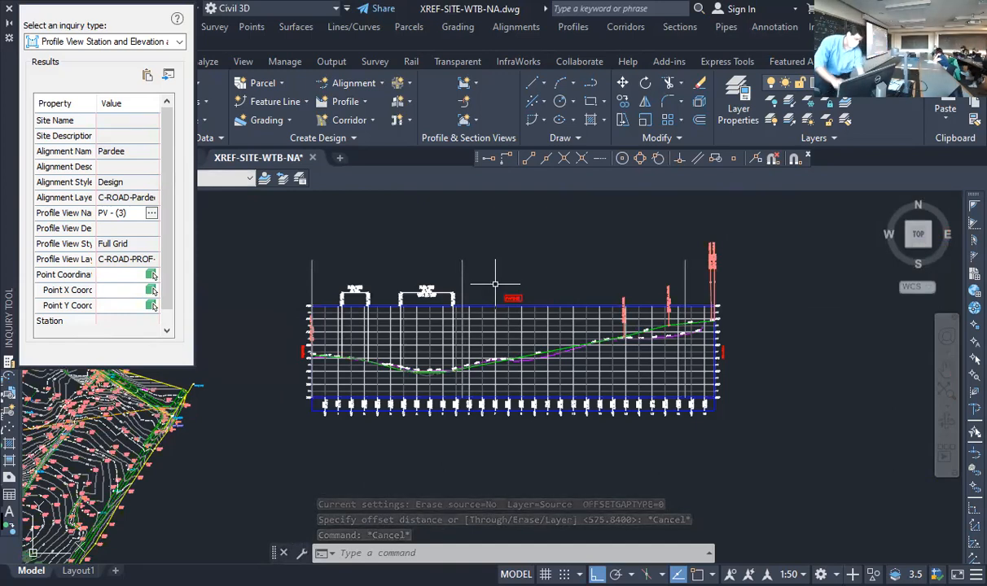
key("Return")
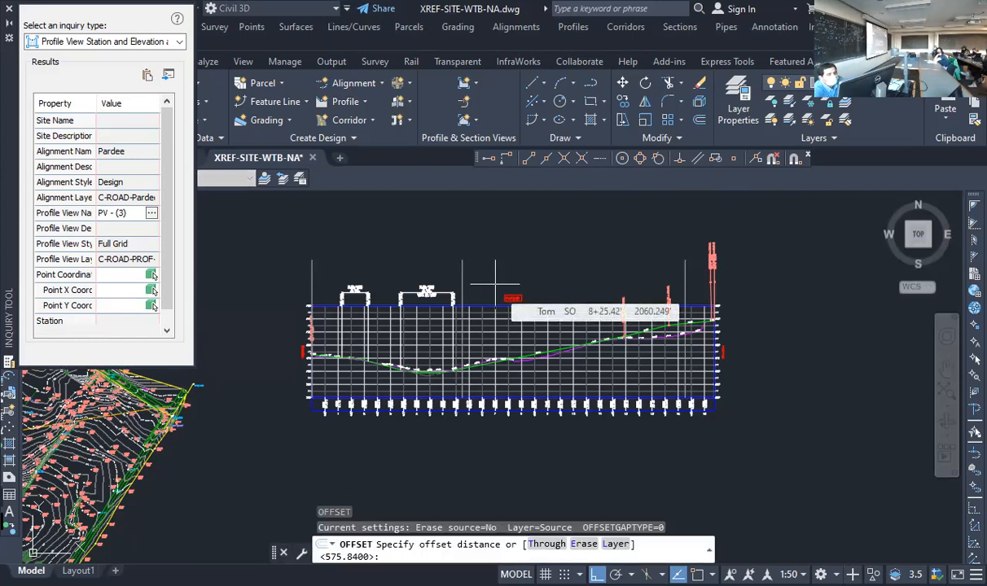
key("Escape")
key("Escape")
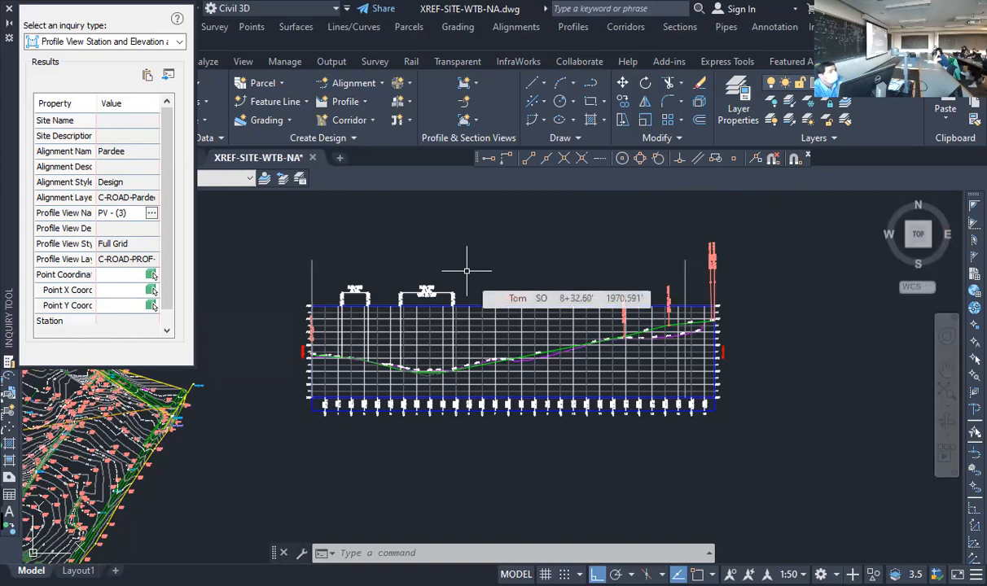
key("Return")
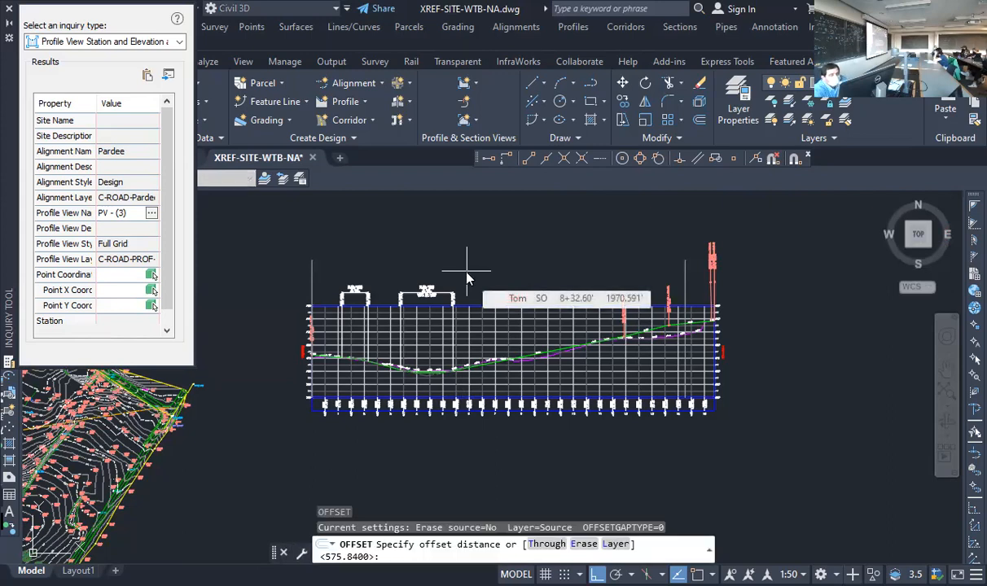
type("574.82")
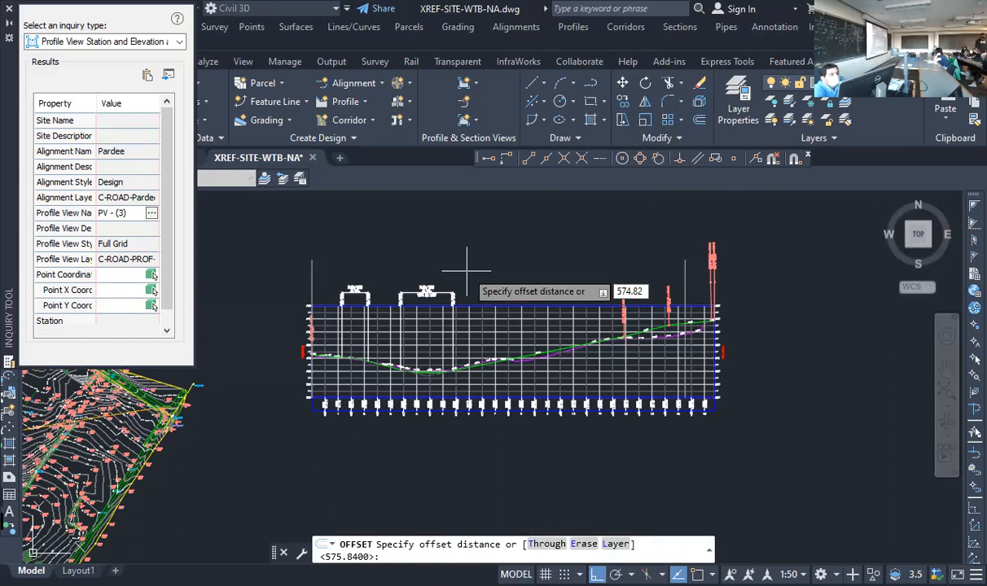
key("Return")
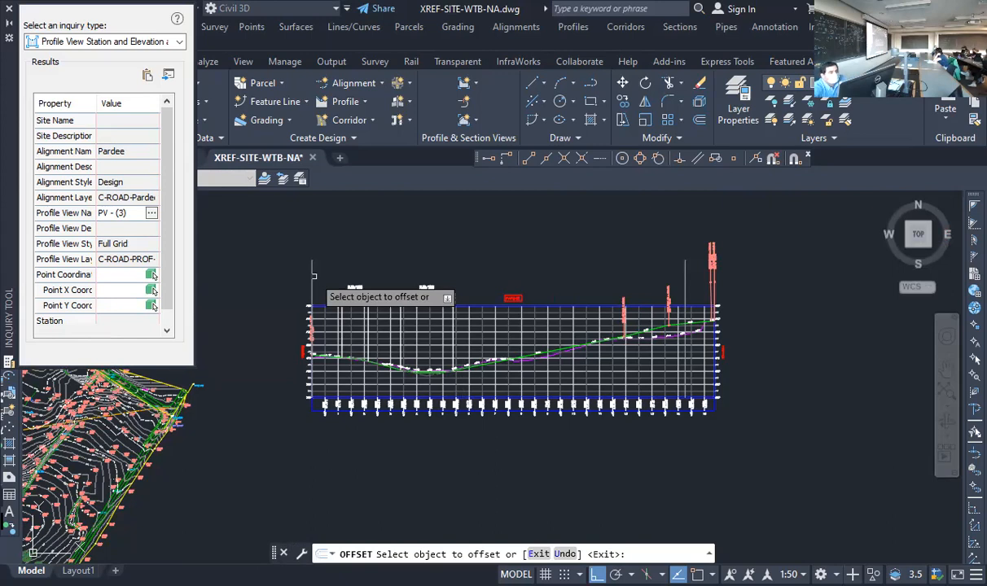
left_click(313, 277)
left_click(438, 264)
key("Return")
key("Return")
type("112")
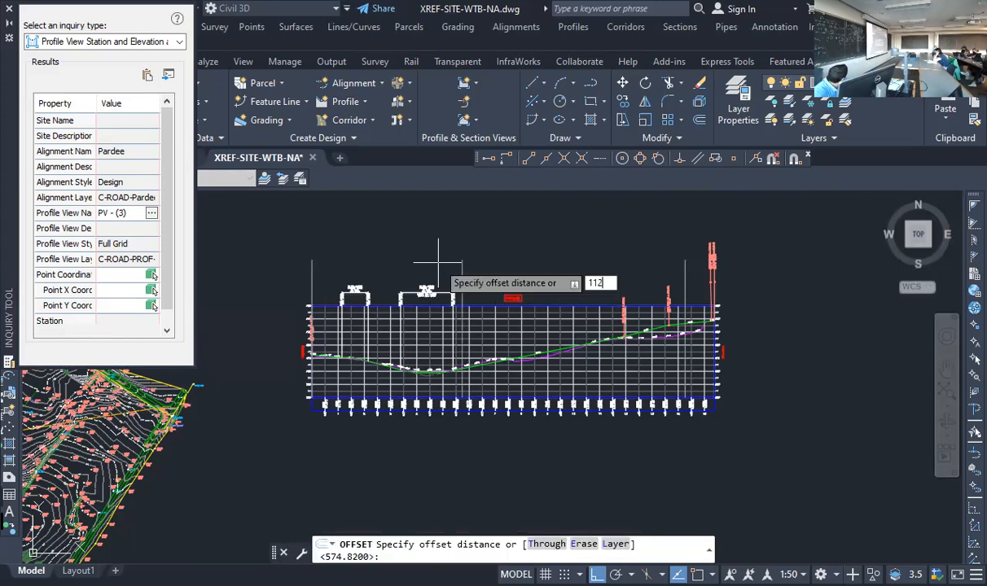
type("1.40")
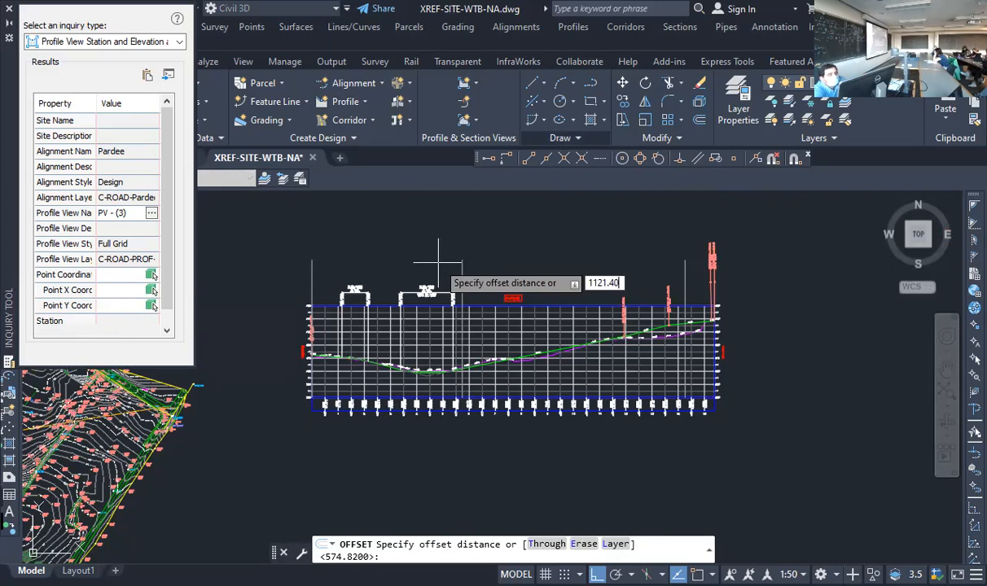
key("Escape")
Examine where the nearer offset line crosses the design profile, cancel the profile view selection and close the Inquiry Tool
scroll(438, 263, "up", 5)
scroll(335, 391, "up", 2)
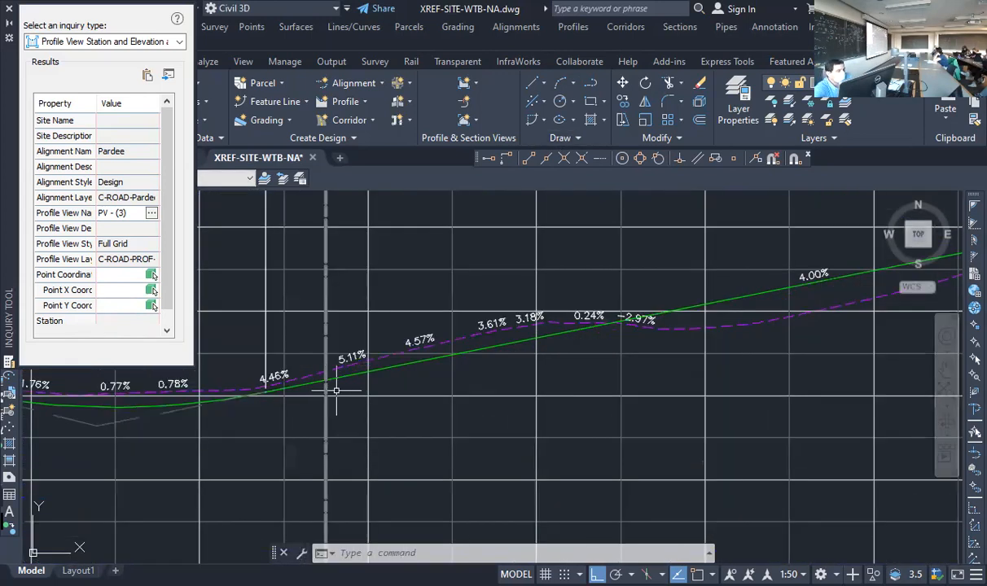
mouse_move(387, 342)
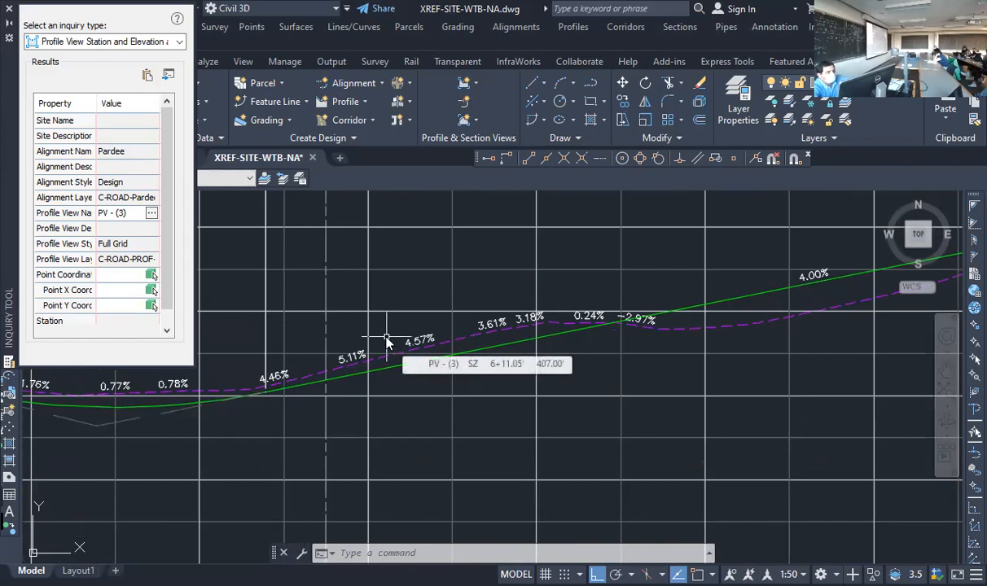
scroll(385, 343, "down", 3)
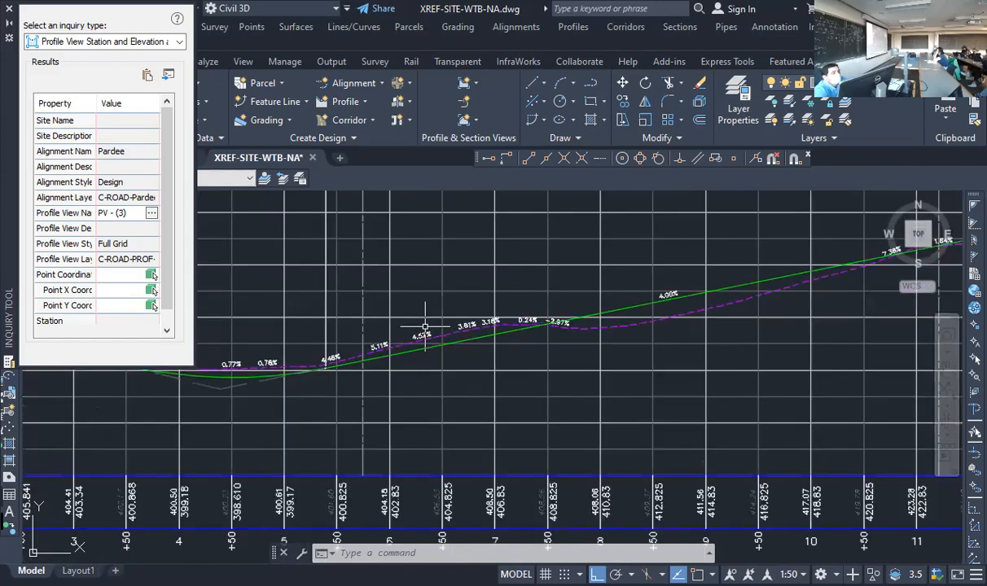
scroll(382, 346, "up", 3)
scroll(384, 347, "up", 2)
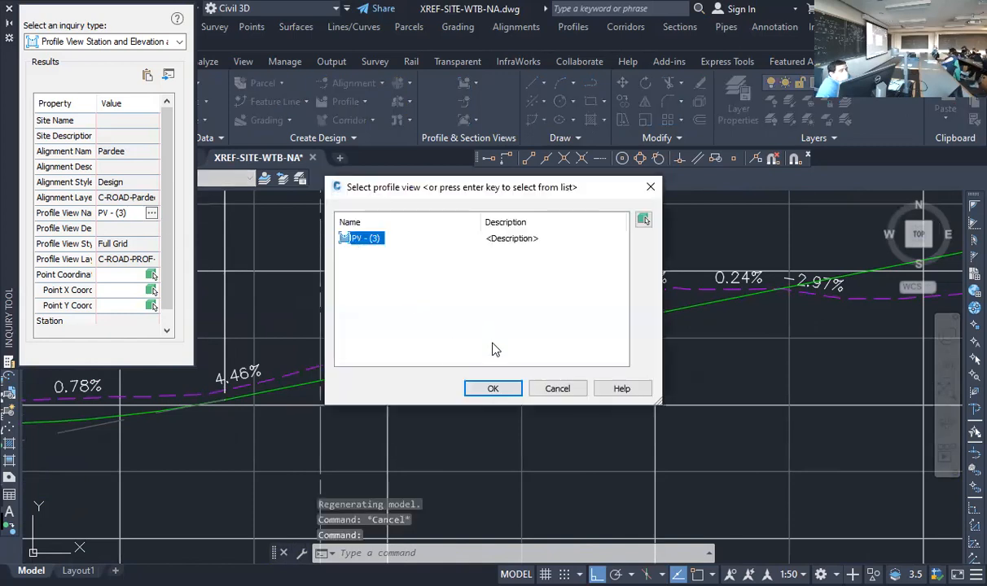
left_click(564, 390)
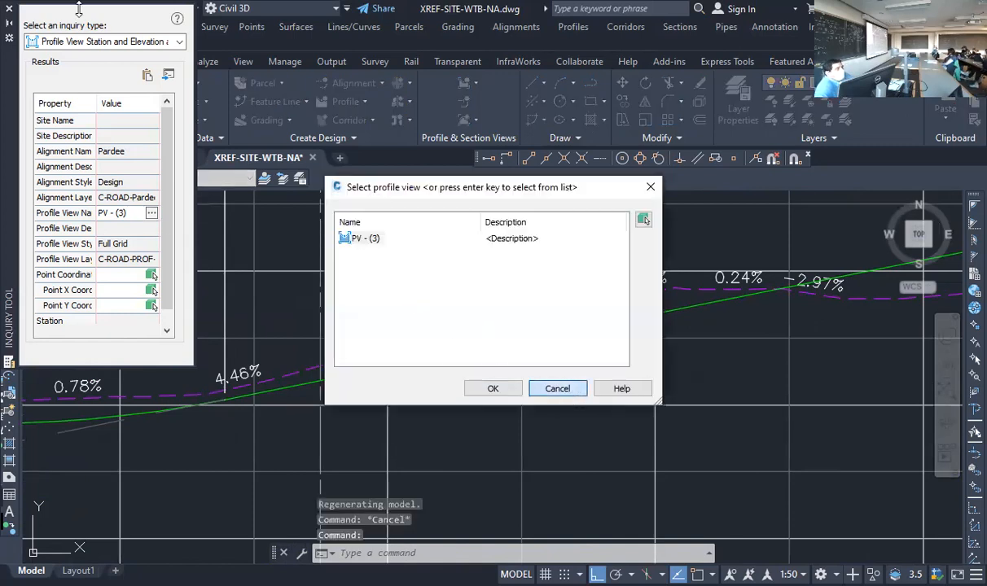
left_click(9, 13)
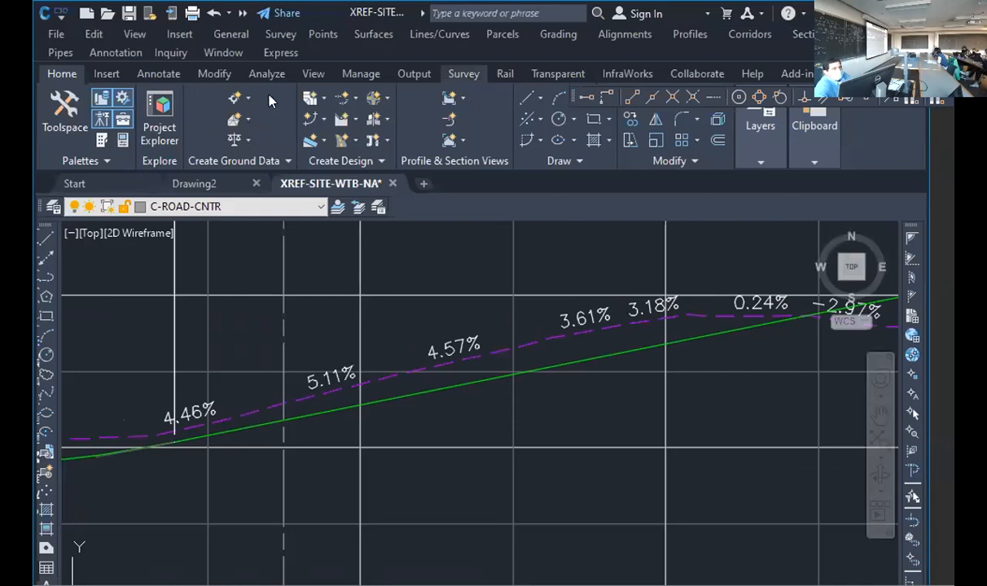
Query the profile view station and elevation on PV - (3) where the nearer offset line meets the design profile, using an intersection snap
left_click(170, 54)
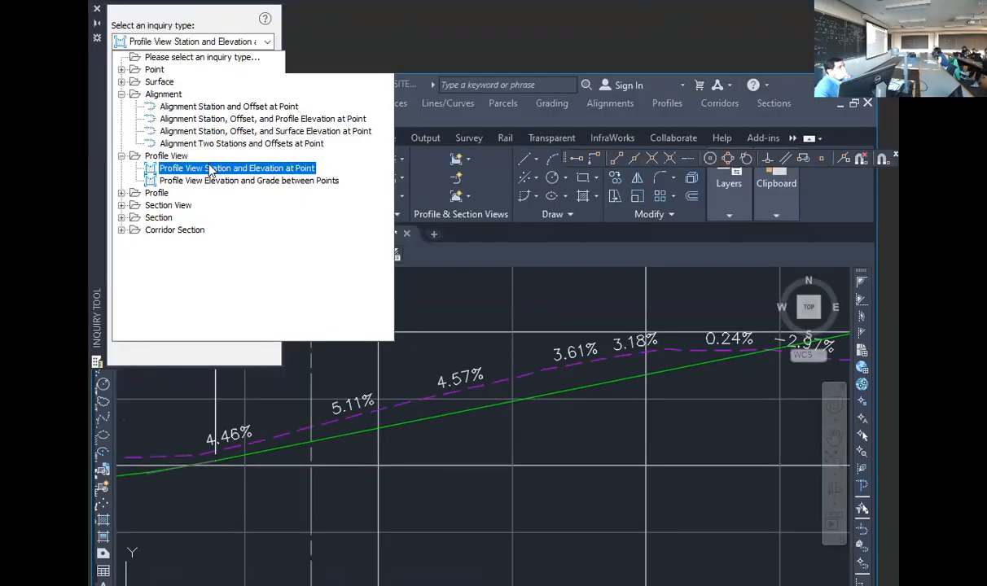
left_click(209, 169)
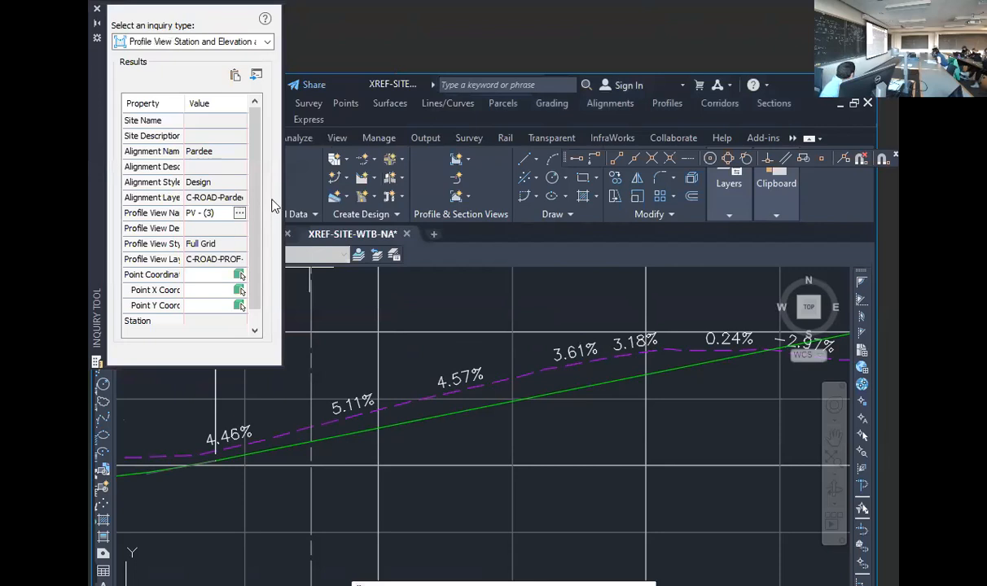
left_click(240, 213)
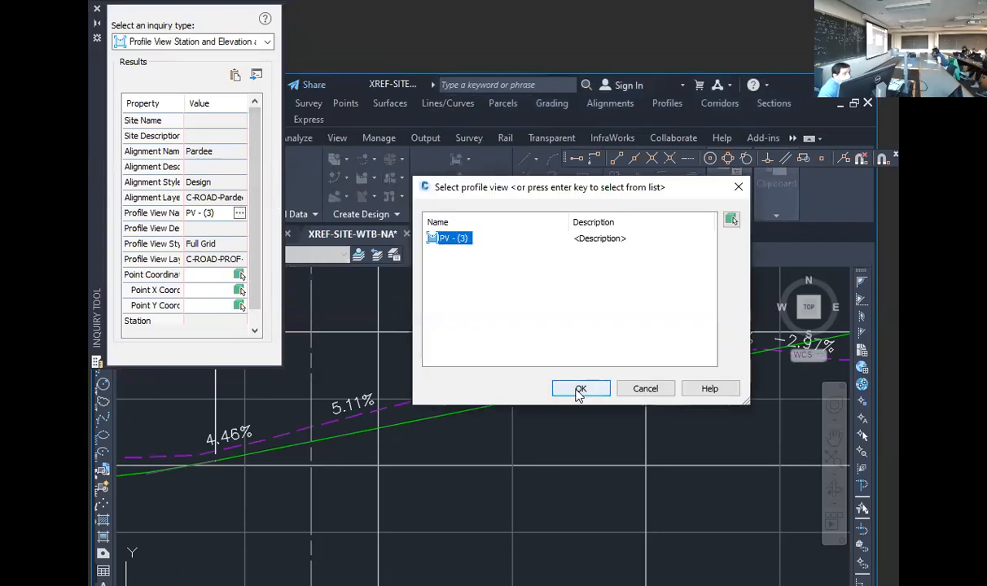
left_click(579, 396)
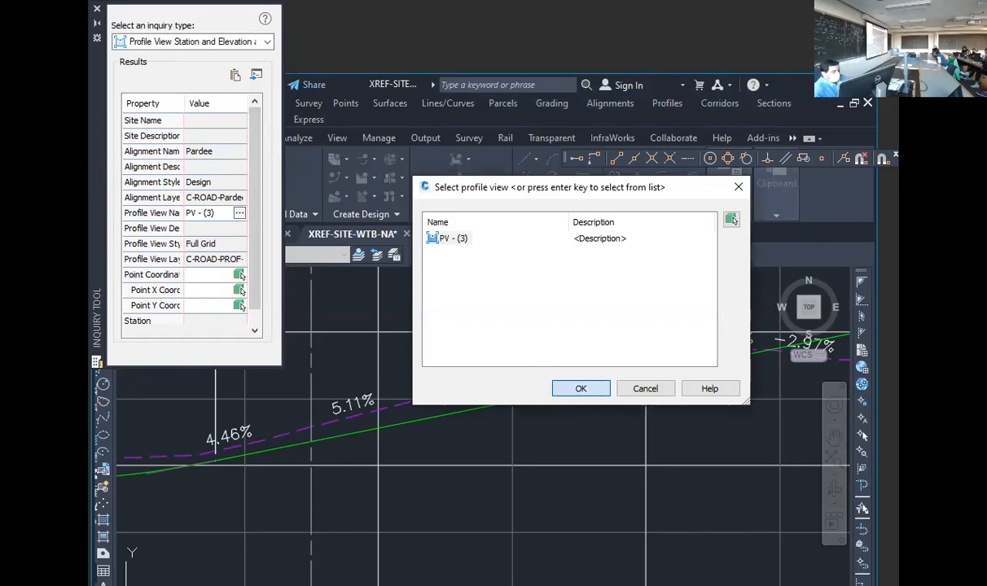
type("int")
key("Return")
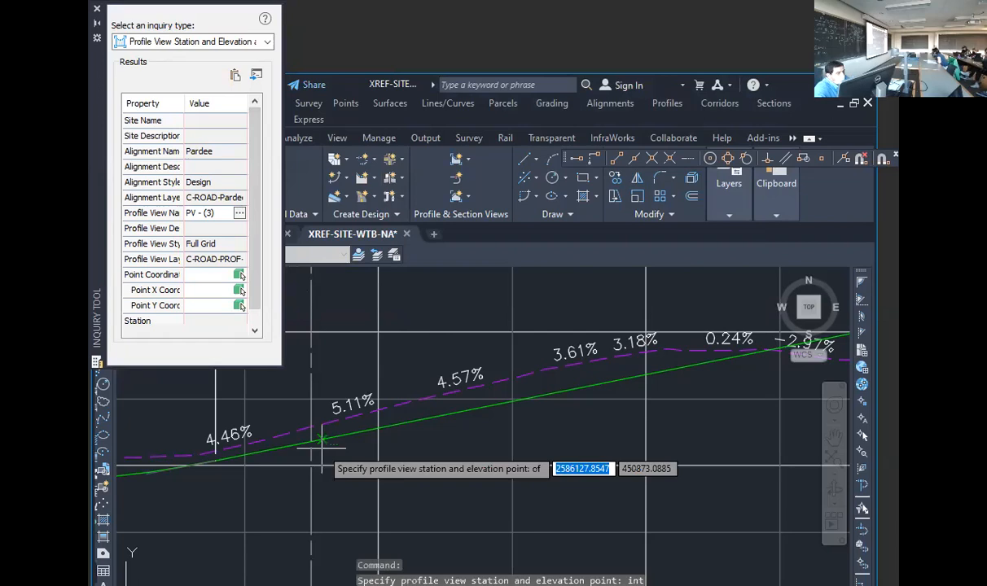
left_click(322, 444)
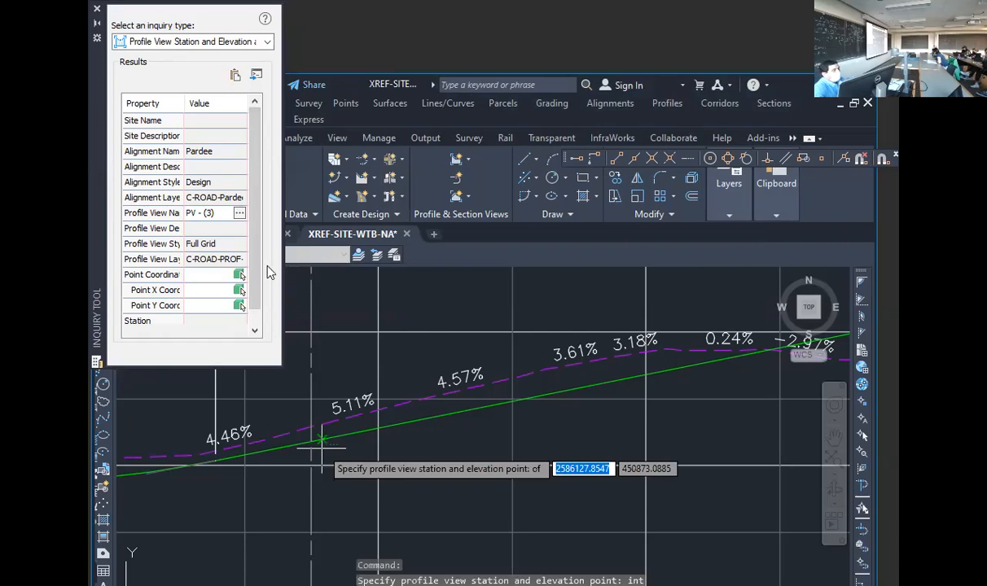
Widen the Inquiry Tool, query station and elevation where the farther offset line meets the design profile, and close the tool
scroll(257, 318, "down", 1)
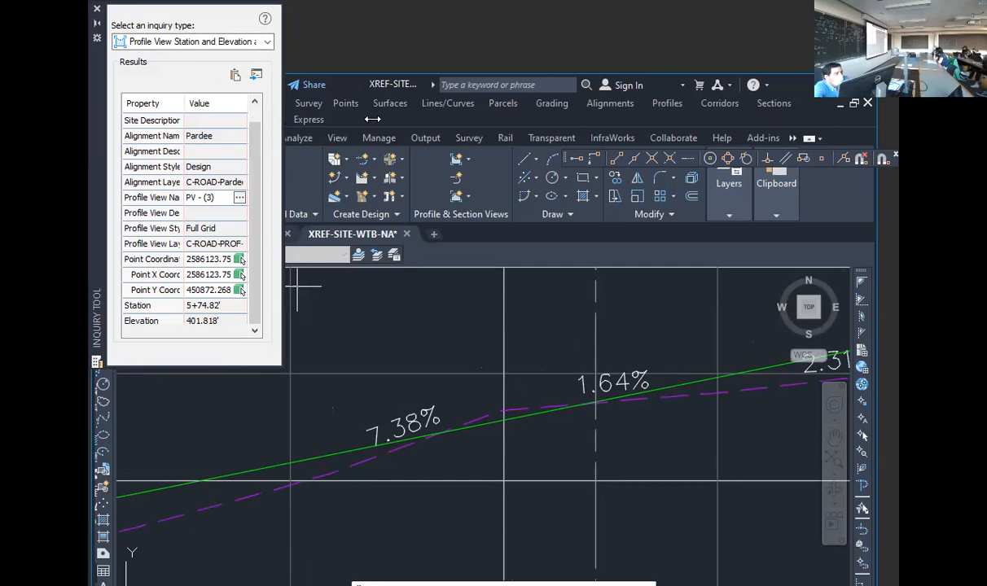
left_click_drag(282, 274, 427, 272)
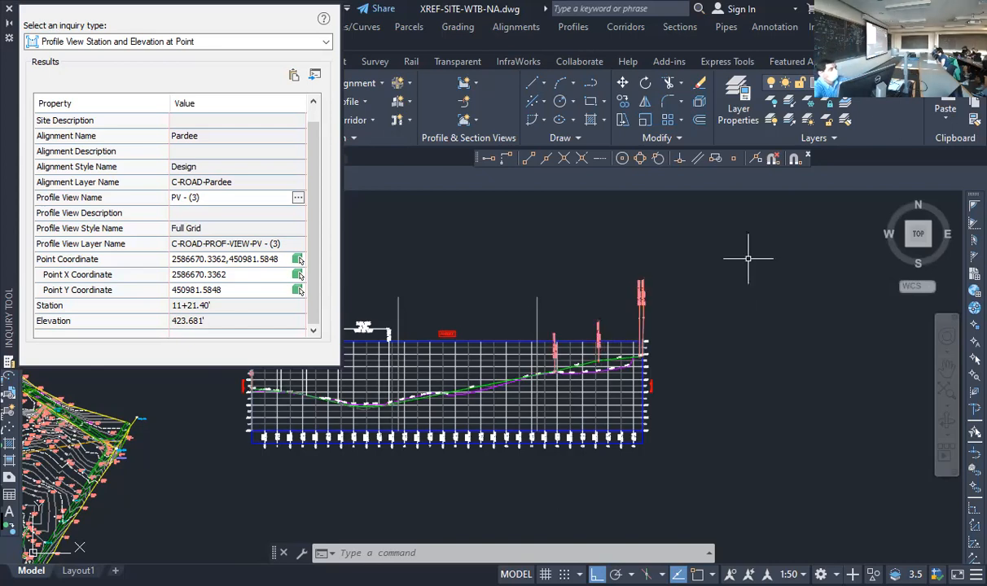
left_click(10, 8)
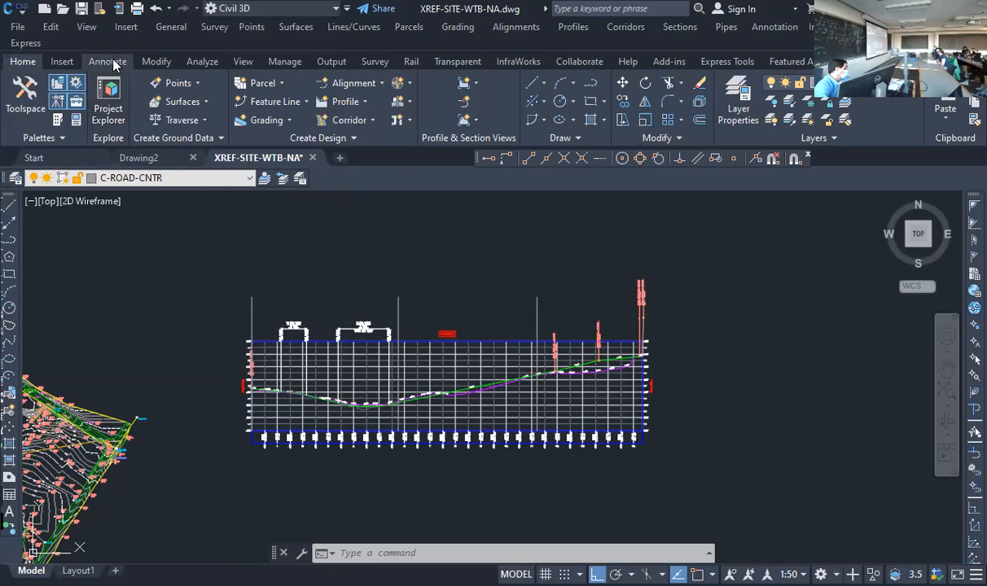
Reopen the profile view inquiry and query the station and elevation where the 5+00 grid line meets Pardee's design profile
scroll(363, 404, "up", 8)
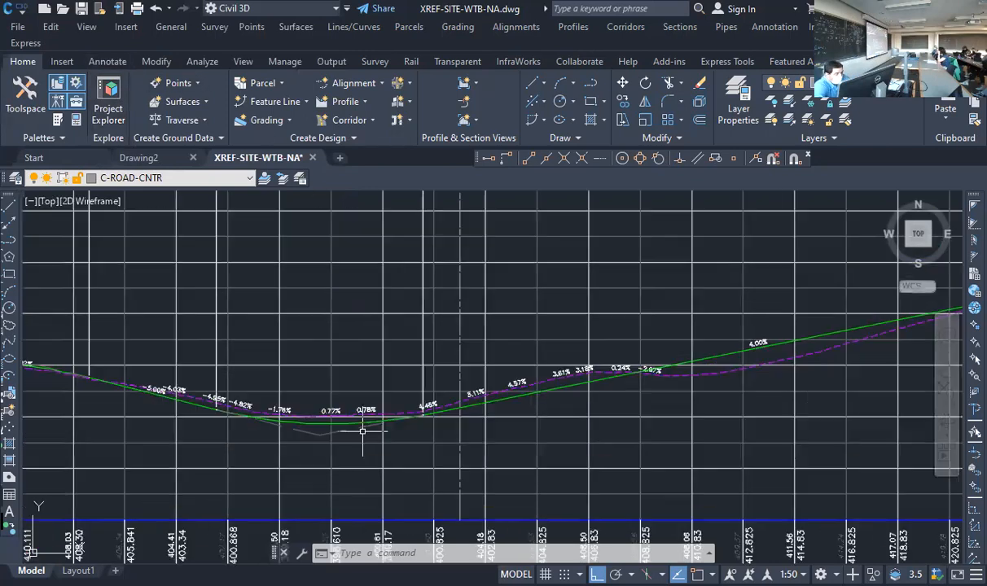
mouse_move(294, 446)
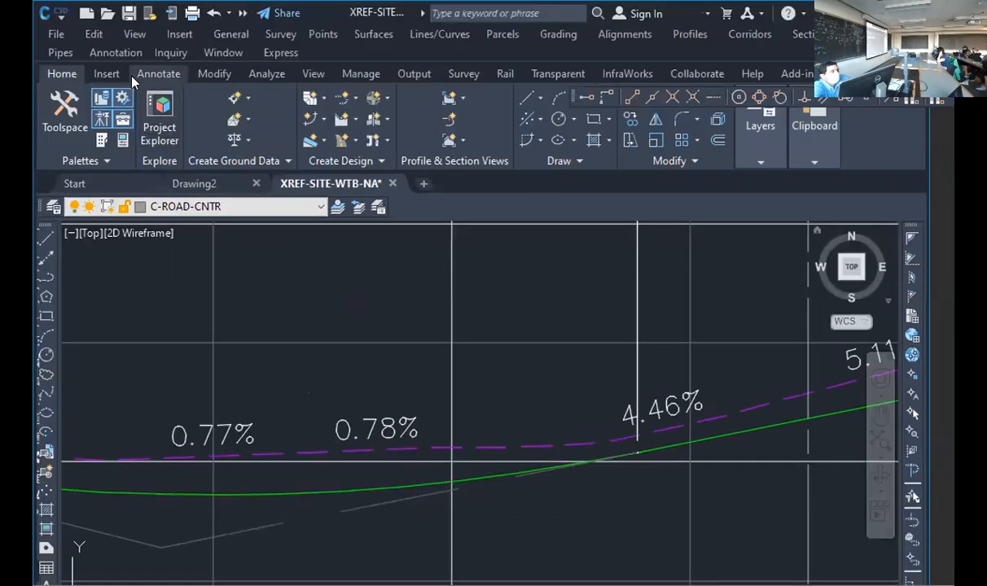
left_click(119, 42)
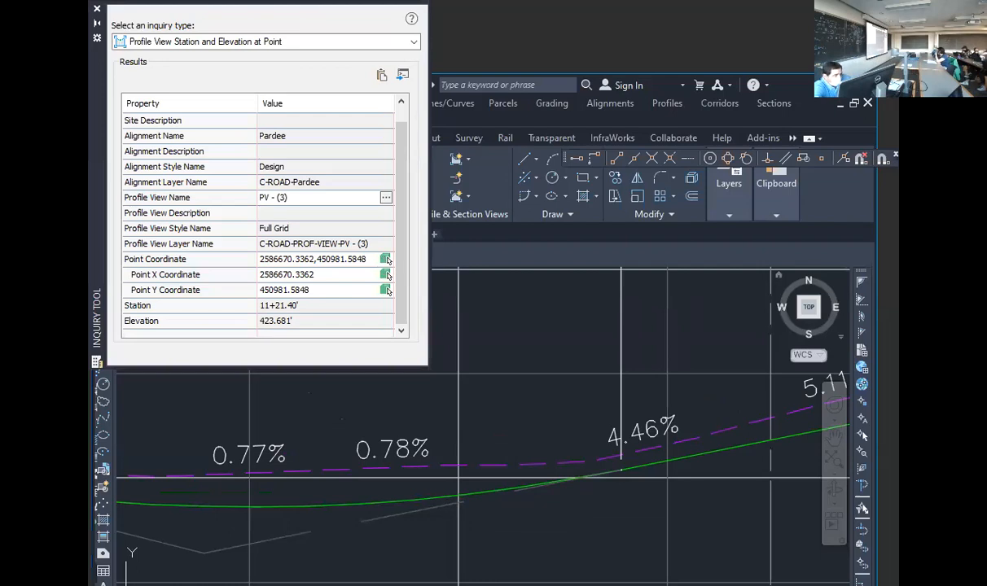
left_click(457, 495)
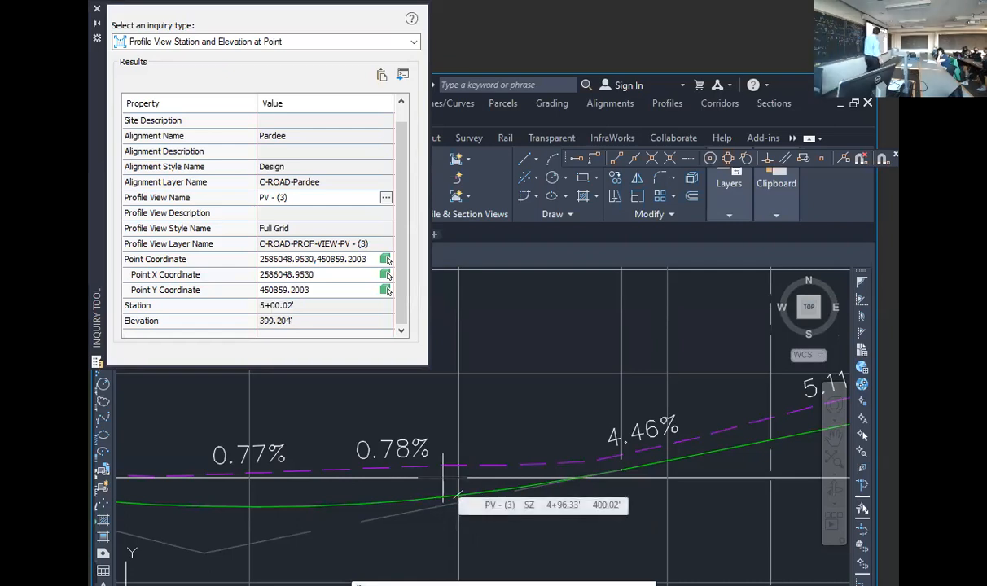